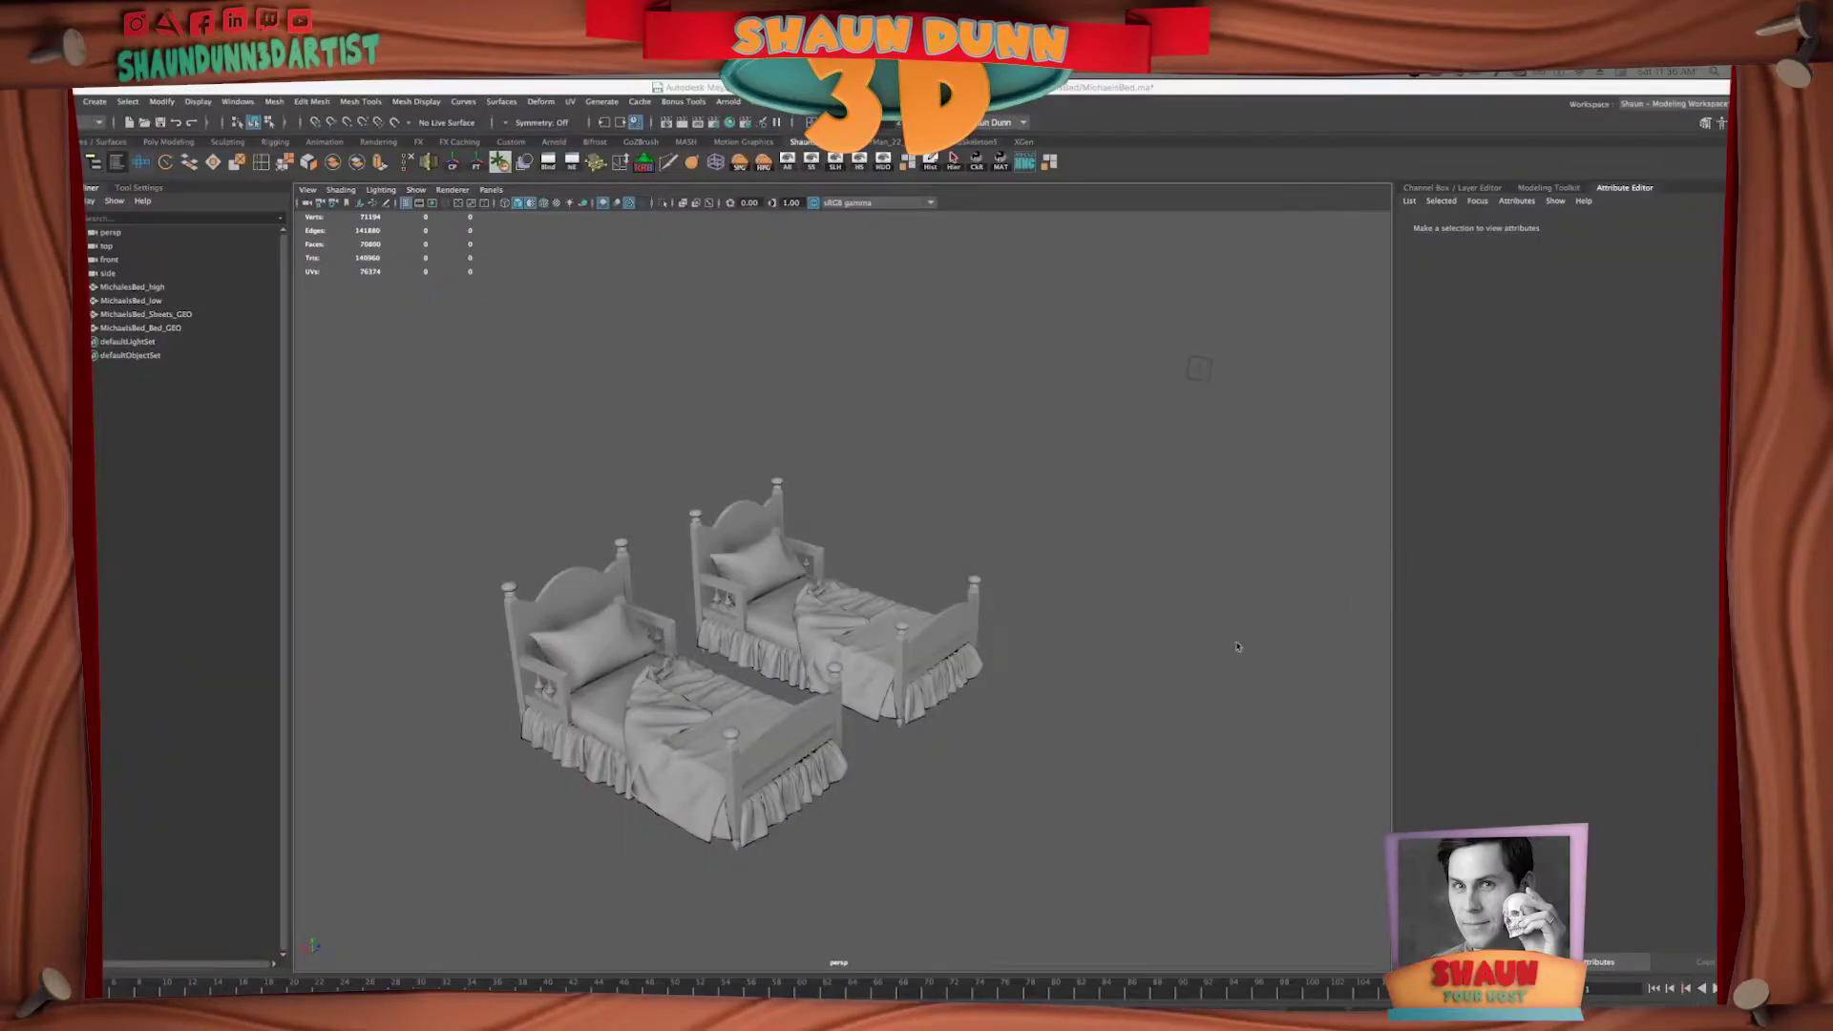
Orbit and zoom the viewport to view the two beds from a higher angle.
{"action": "left_click_drag", "start_coordinate": [1251, 645], "coordinate": [1297, 568], "text": "alt"}
{"action": "scroll", "coordinate": [1239, 554], "scroll_direction": "up", "scroll_amount": 2}
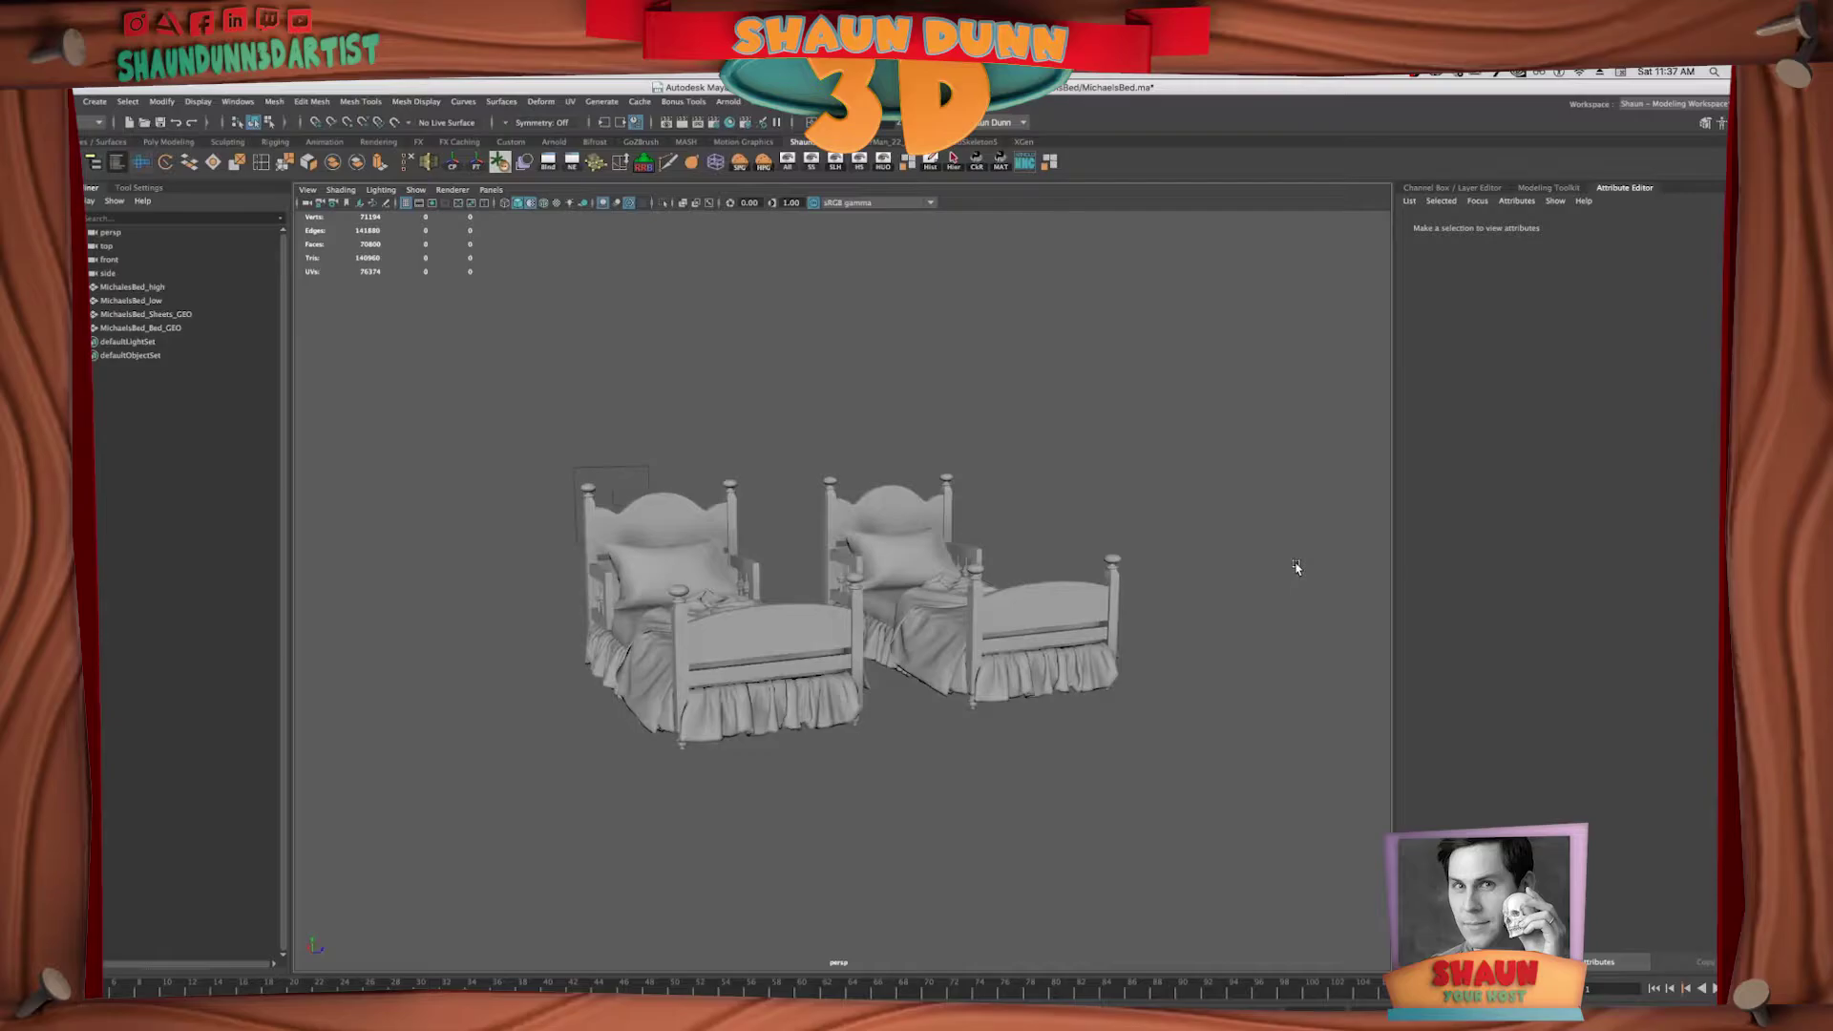
{"action": "left_click_drag", "start_coordinate": [1109, 558], "coordinate": [1301, 627], "text": "alt"}
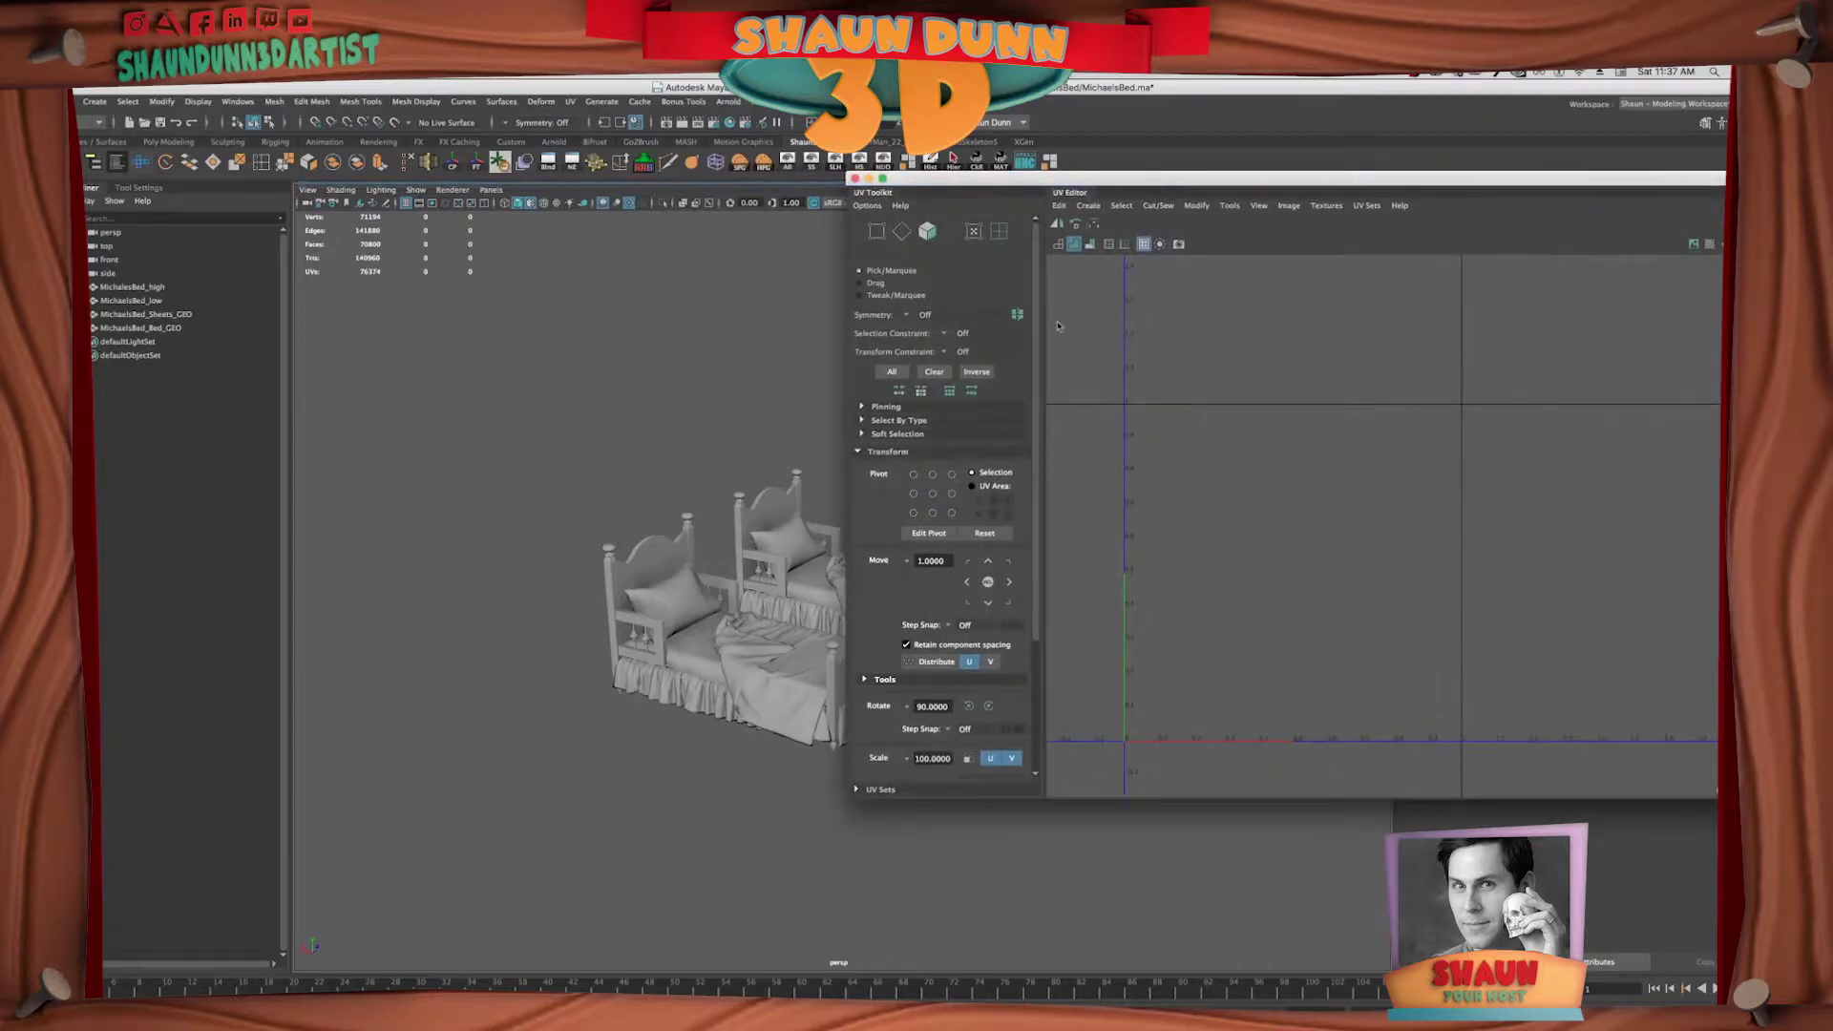
{"action": "left_click_drag", "start_coordinate": [837, 384], "coordinate": [779, 453], "text": "alt"}
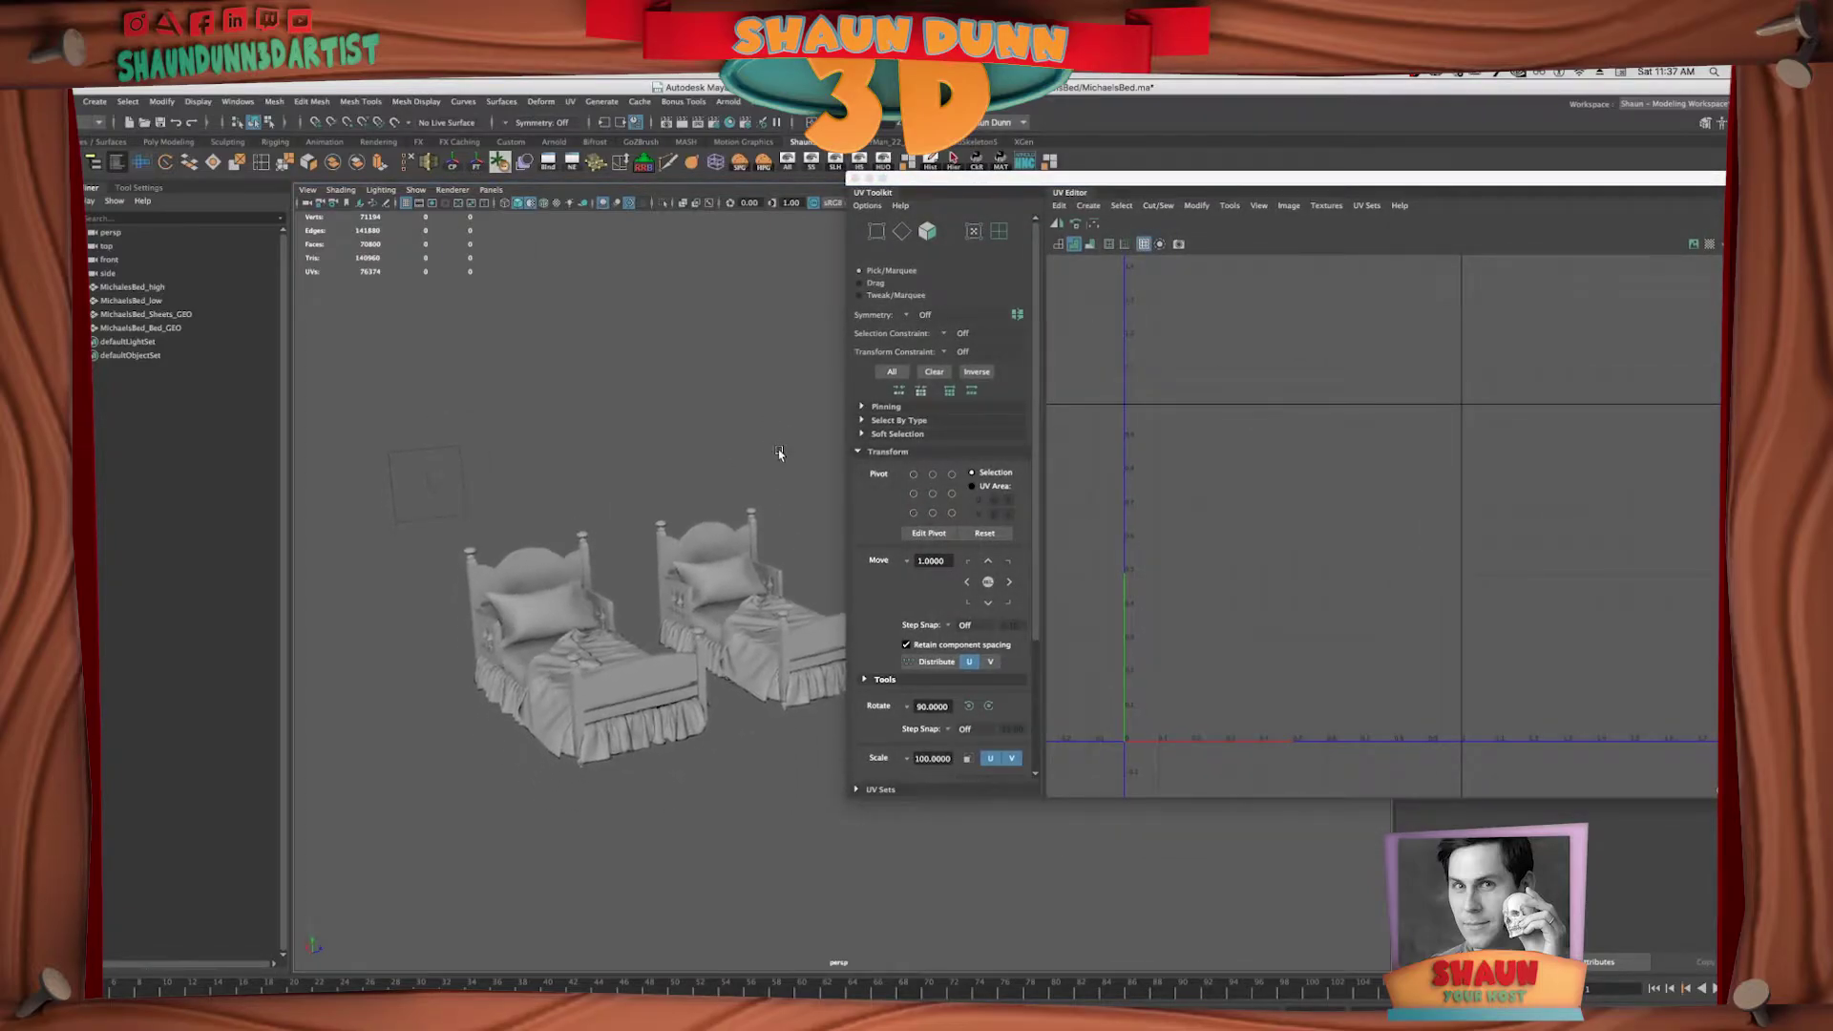
{"action": "scroll", "coordinate": [774, 455], "scroll_direction": "up", "scroll_amount": 2}
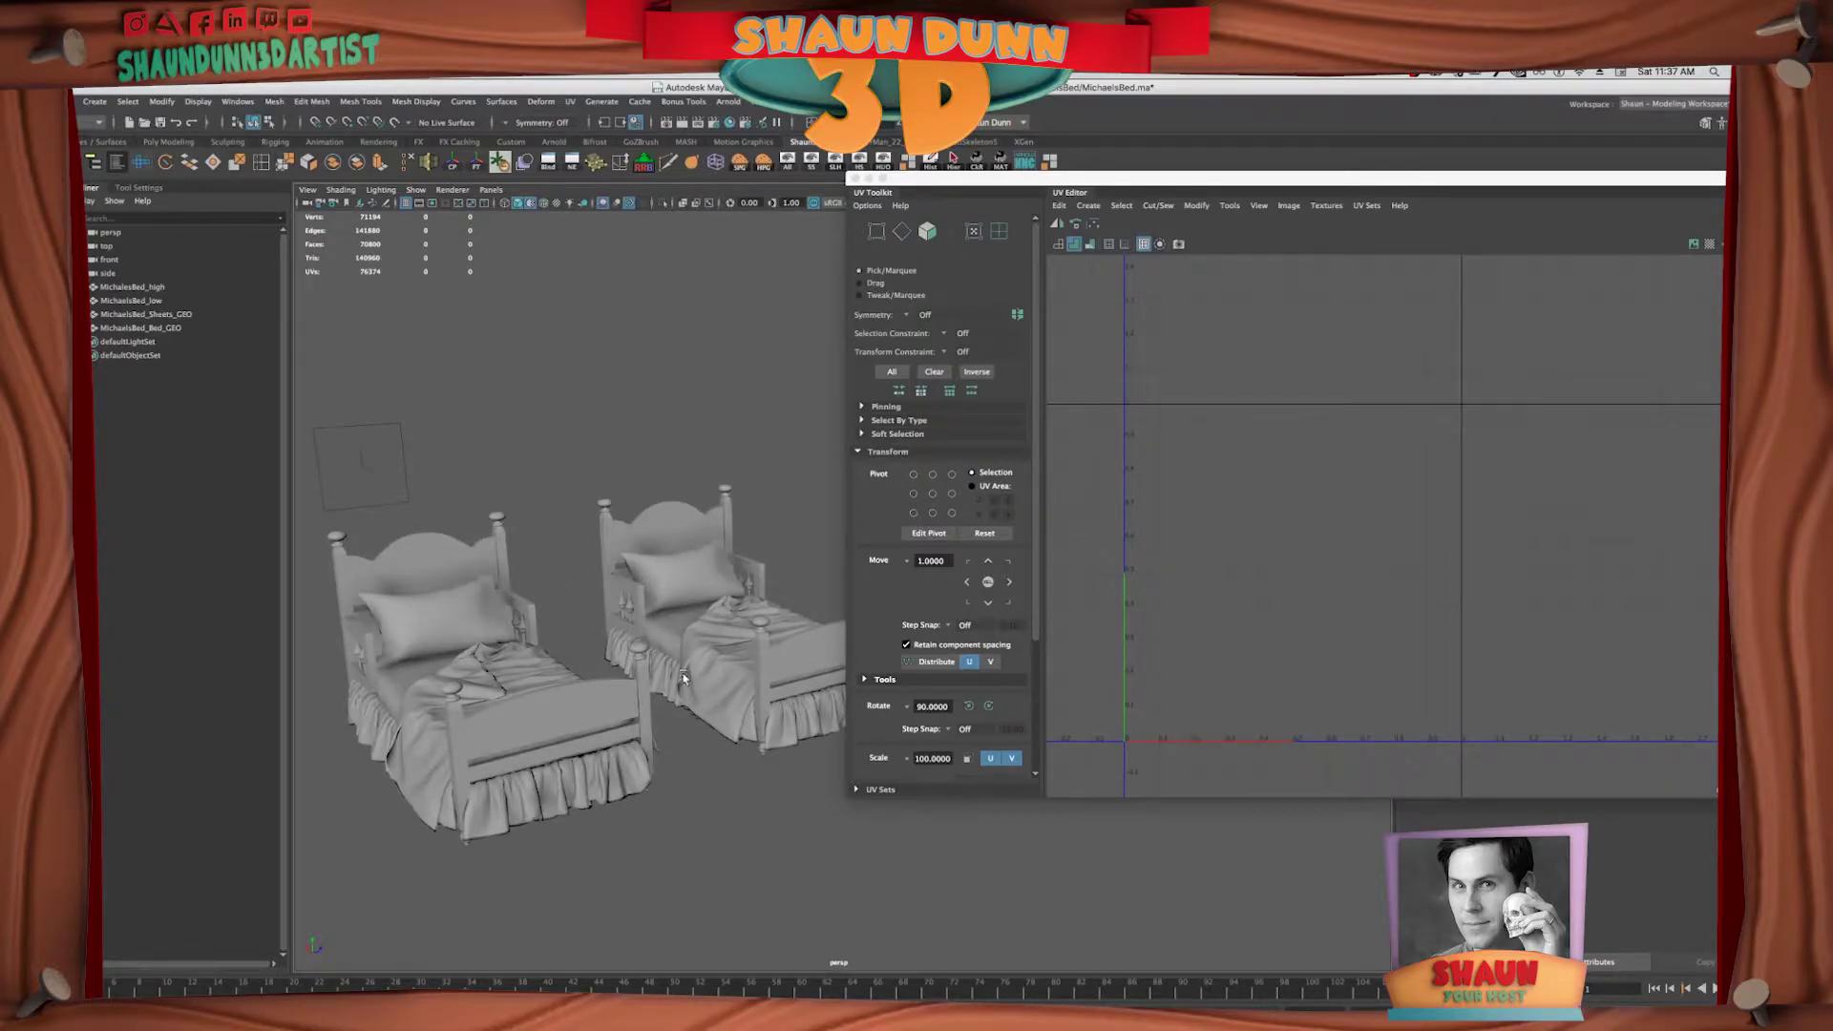
{"action": "left_click_drag", "start_coordinate": [682, 678], "coordinate": [749, 725], "text": "alt"}
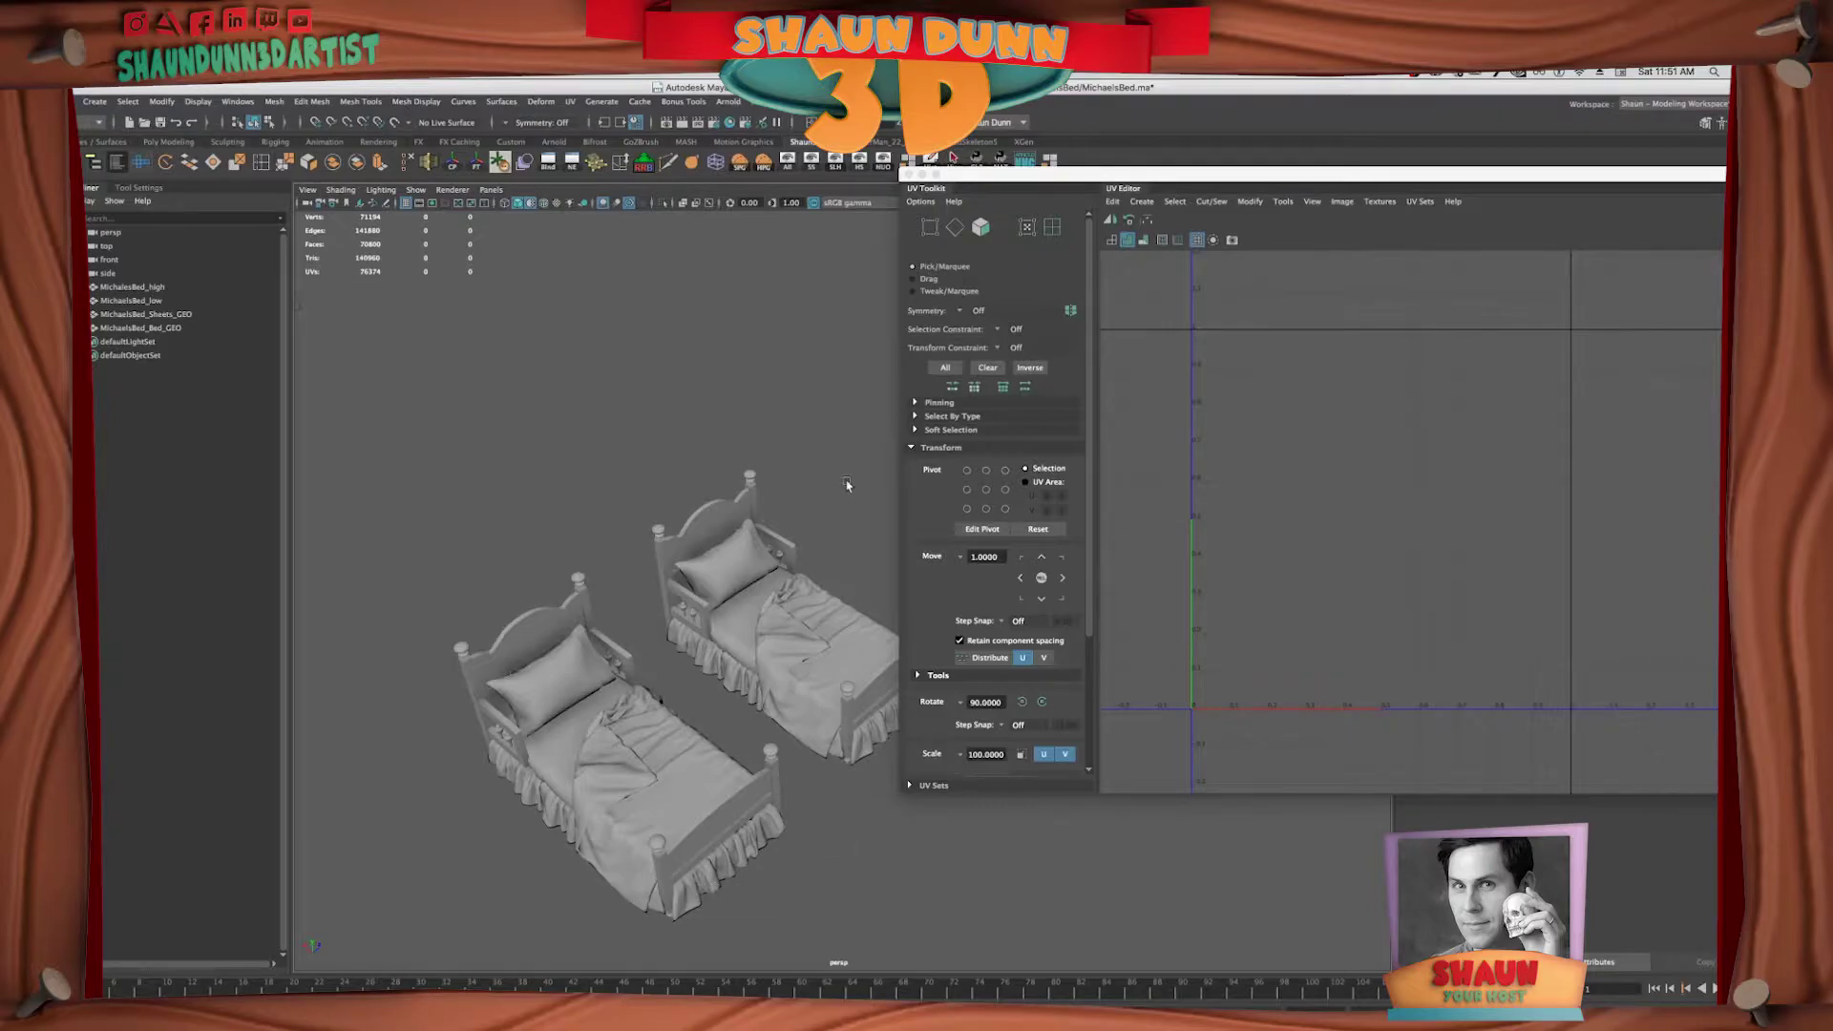
{"action": "left_click", "coordinate": [662, 535]}
{"action": "left_click", "coordinate": [616, 513]}
{"action": "left_click_drag", "start_coordinate": [406, 601], "coordinate": [519, 775]}
{"action": "left_click", "coordinate": [449, 824]}
{"action": "left_click", "coordinate": [602, 781]}
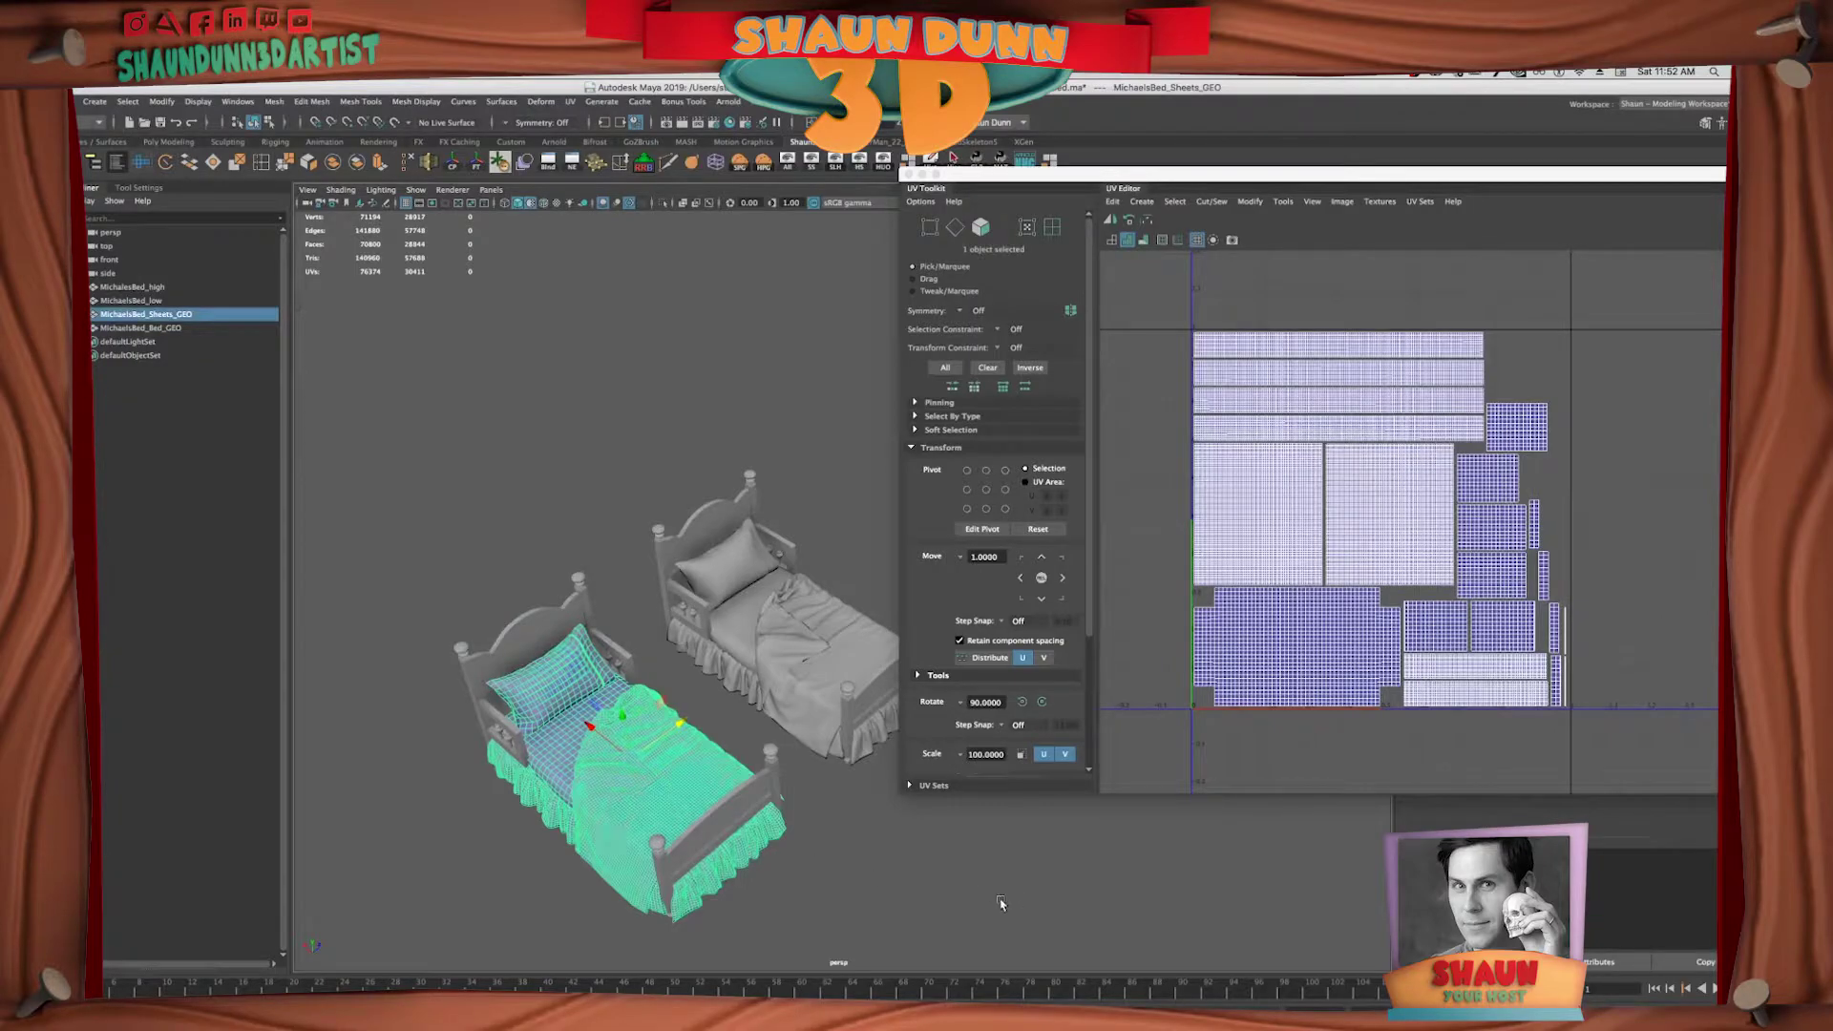
{"action": "left_click", "coordinate": [817, 851]}
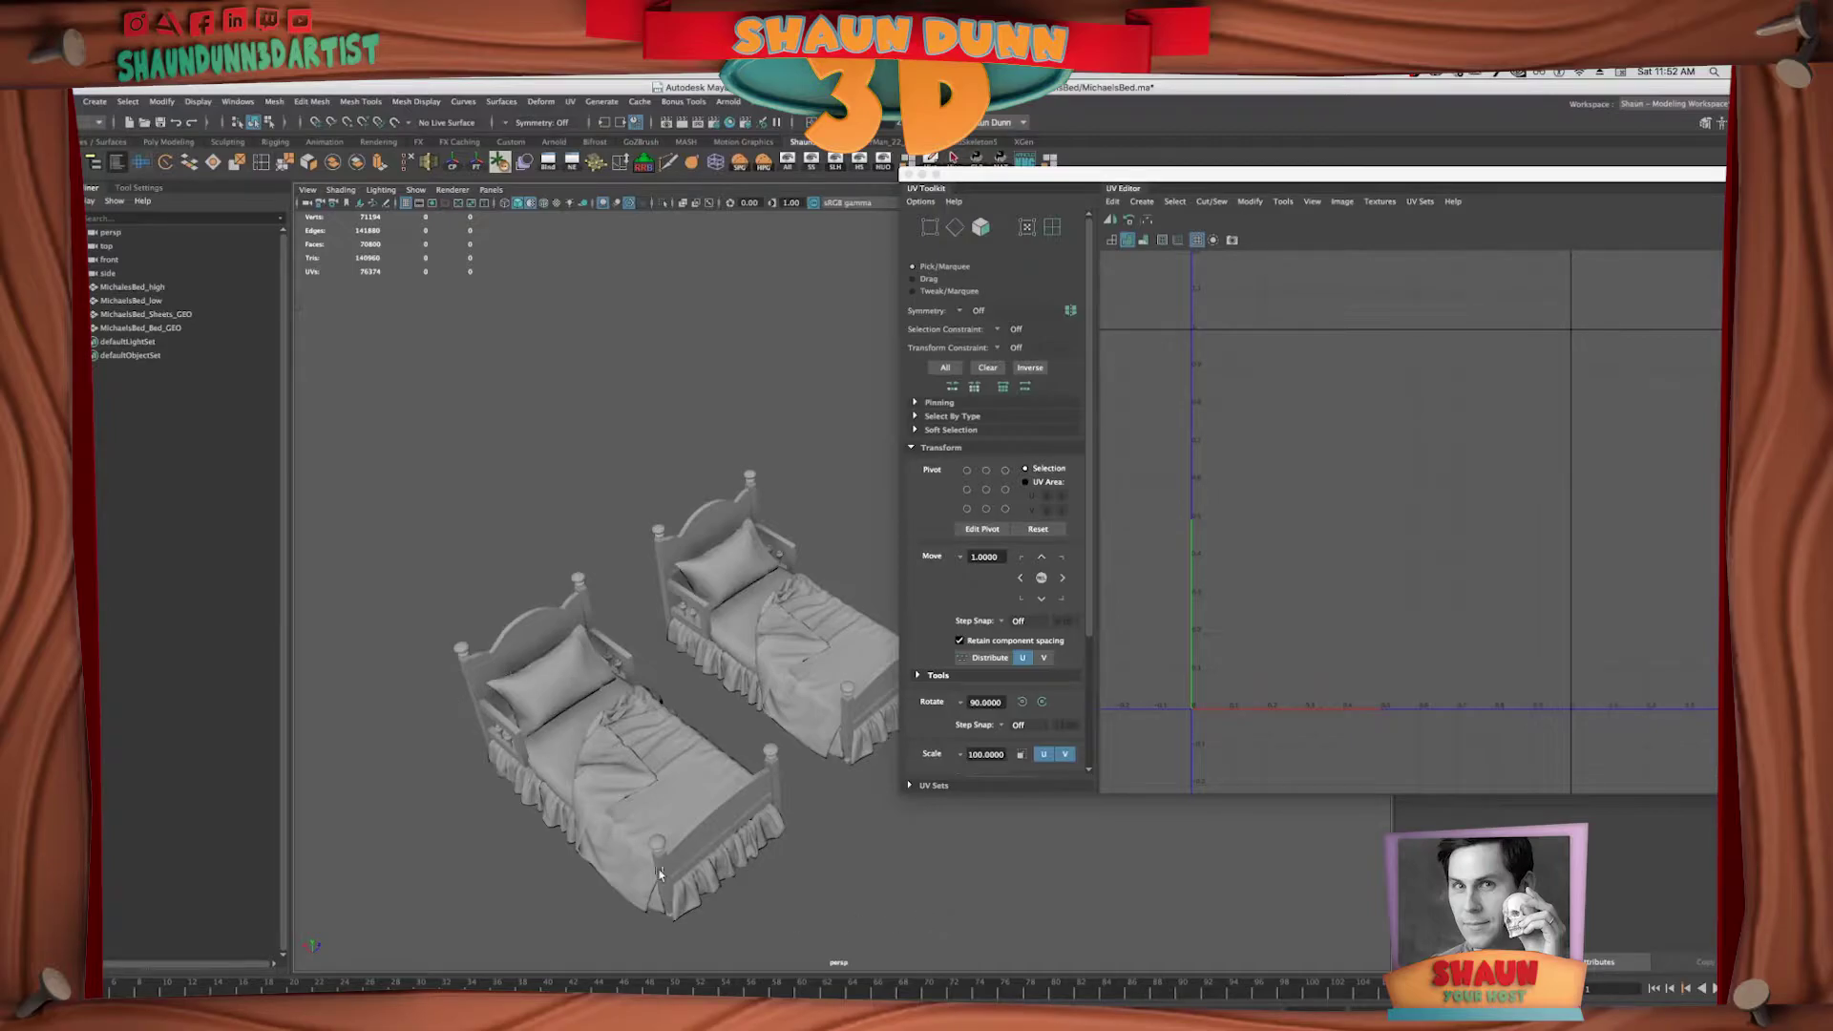
{"action": "left_click", "coordinate": [544, 724]}
{"action": "left_click", "coordinate": [499, 797]}
{"action": "left_click_drag", "start_coordinate": [635, 531], "coordinate": [716, 602]}
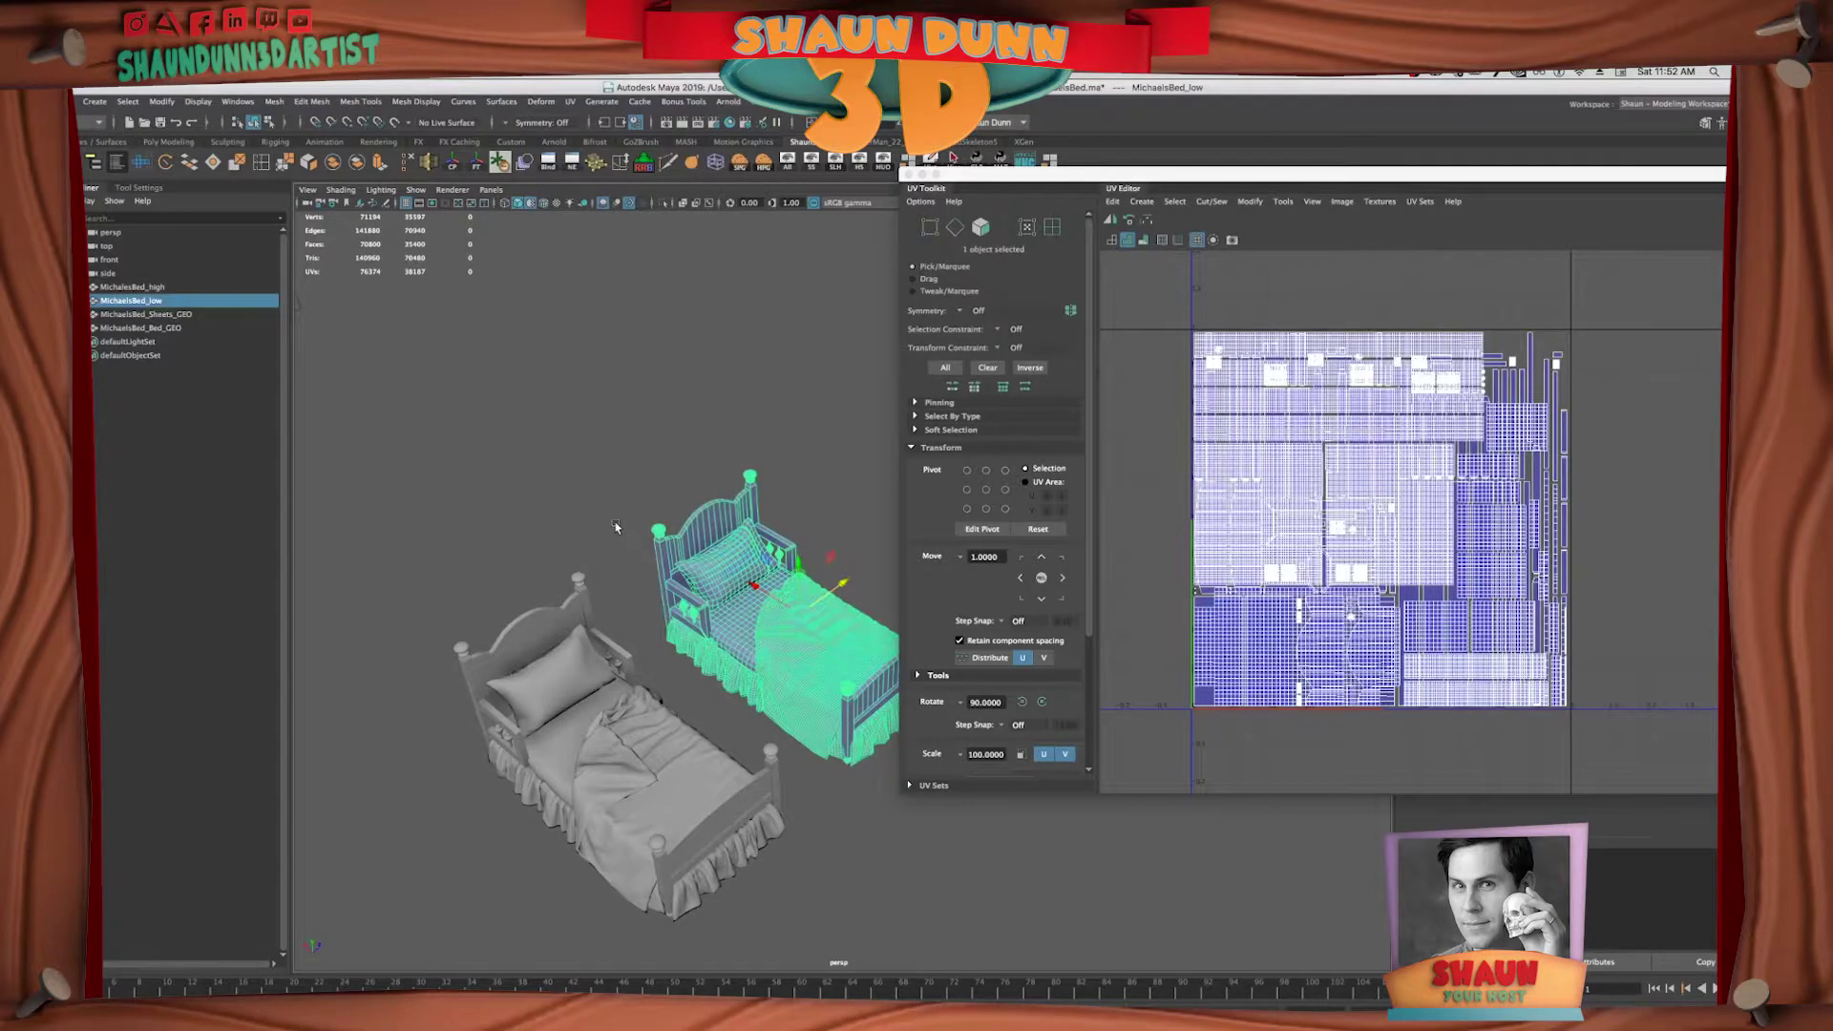
{"action": "left_click", "coordinate": [601, 498]}
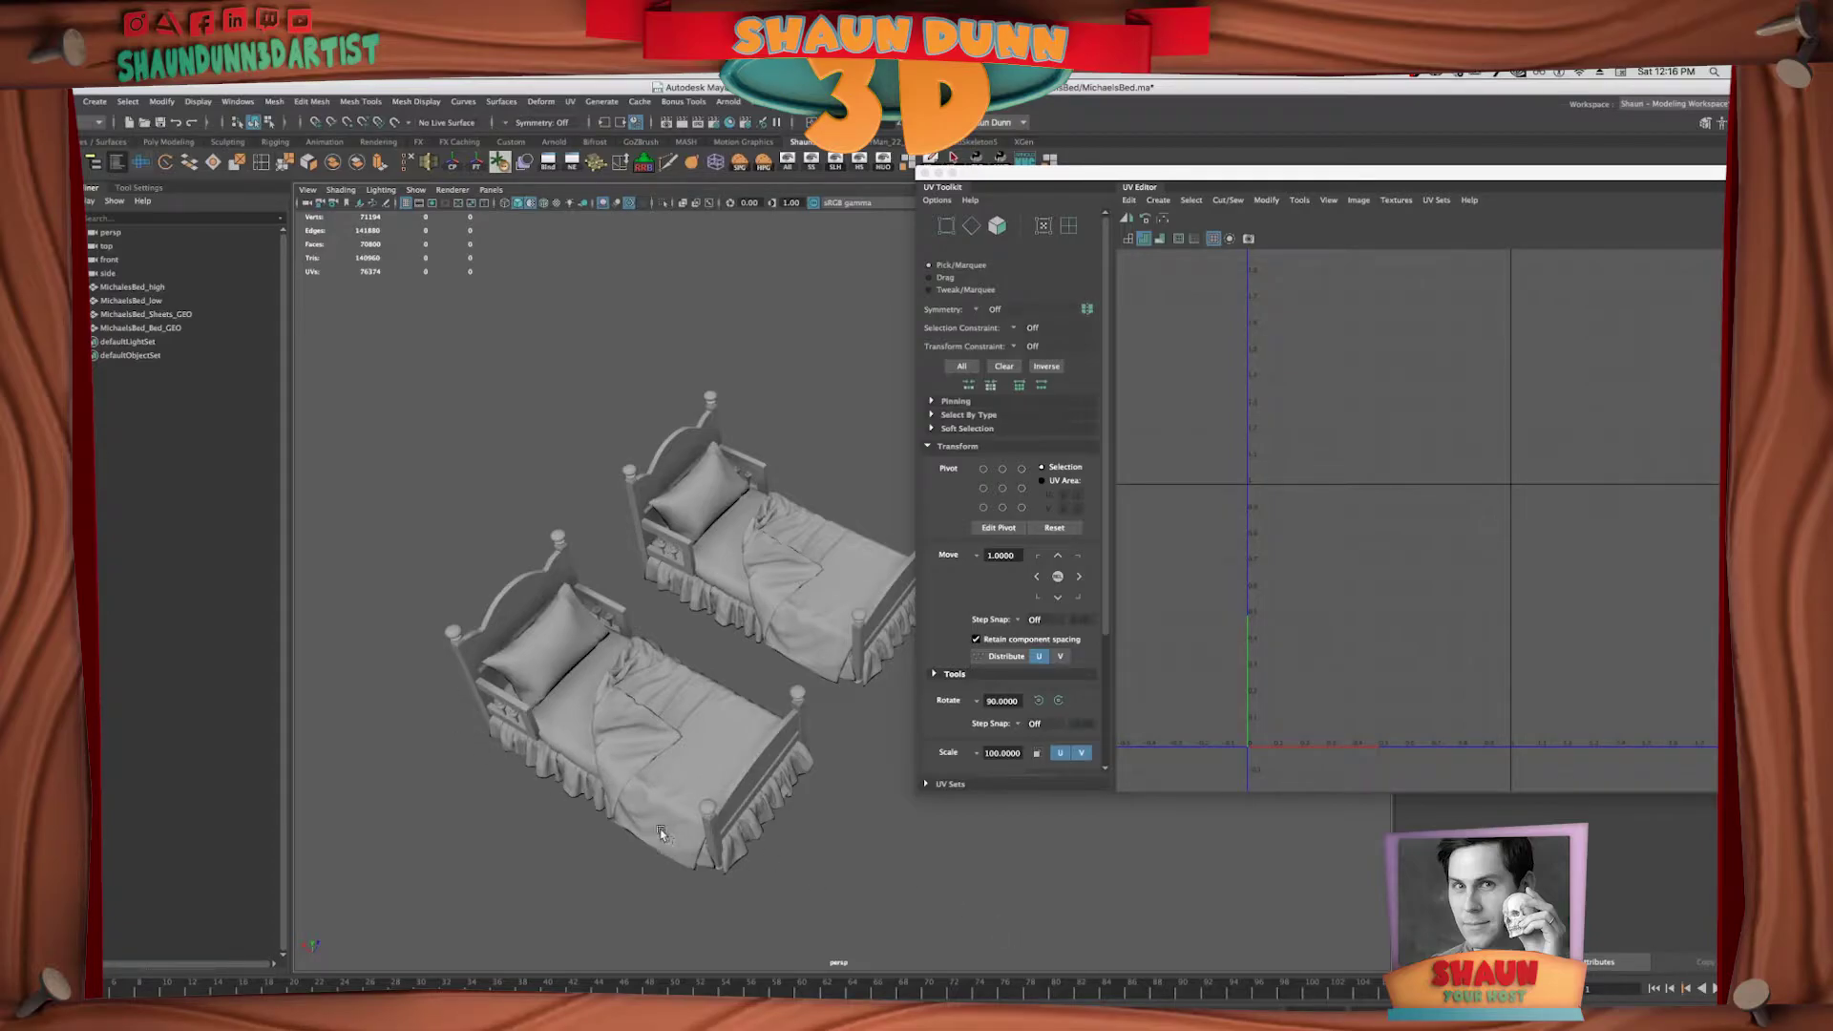
Compare the sheets' and frame's UVs, then marquee-select all UV shells of the front bed frame.
{"action": "left_click", "coordinate": [649, 778]}
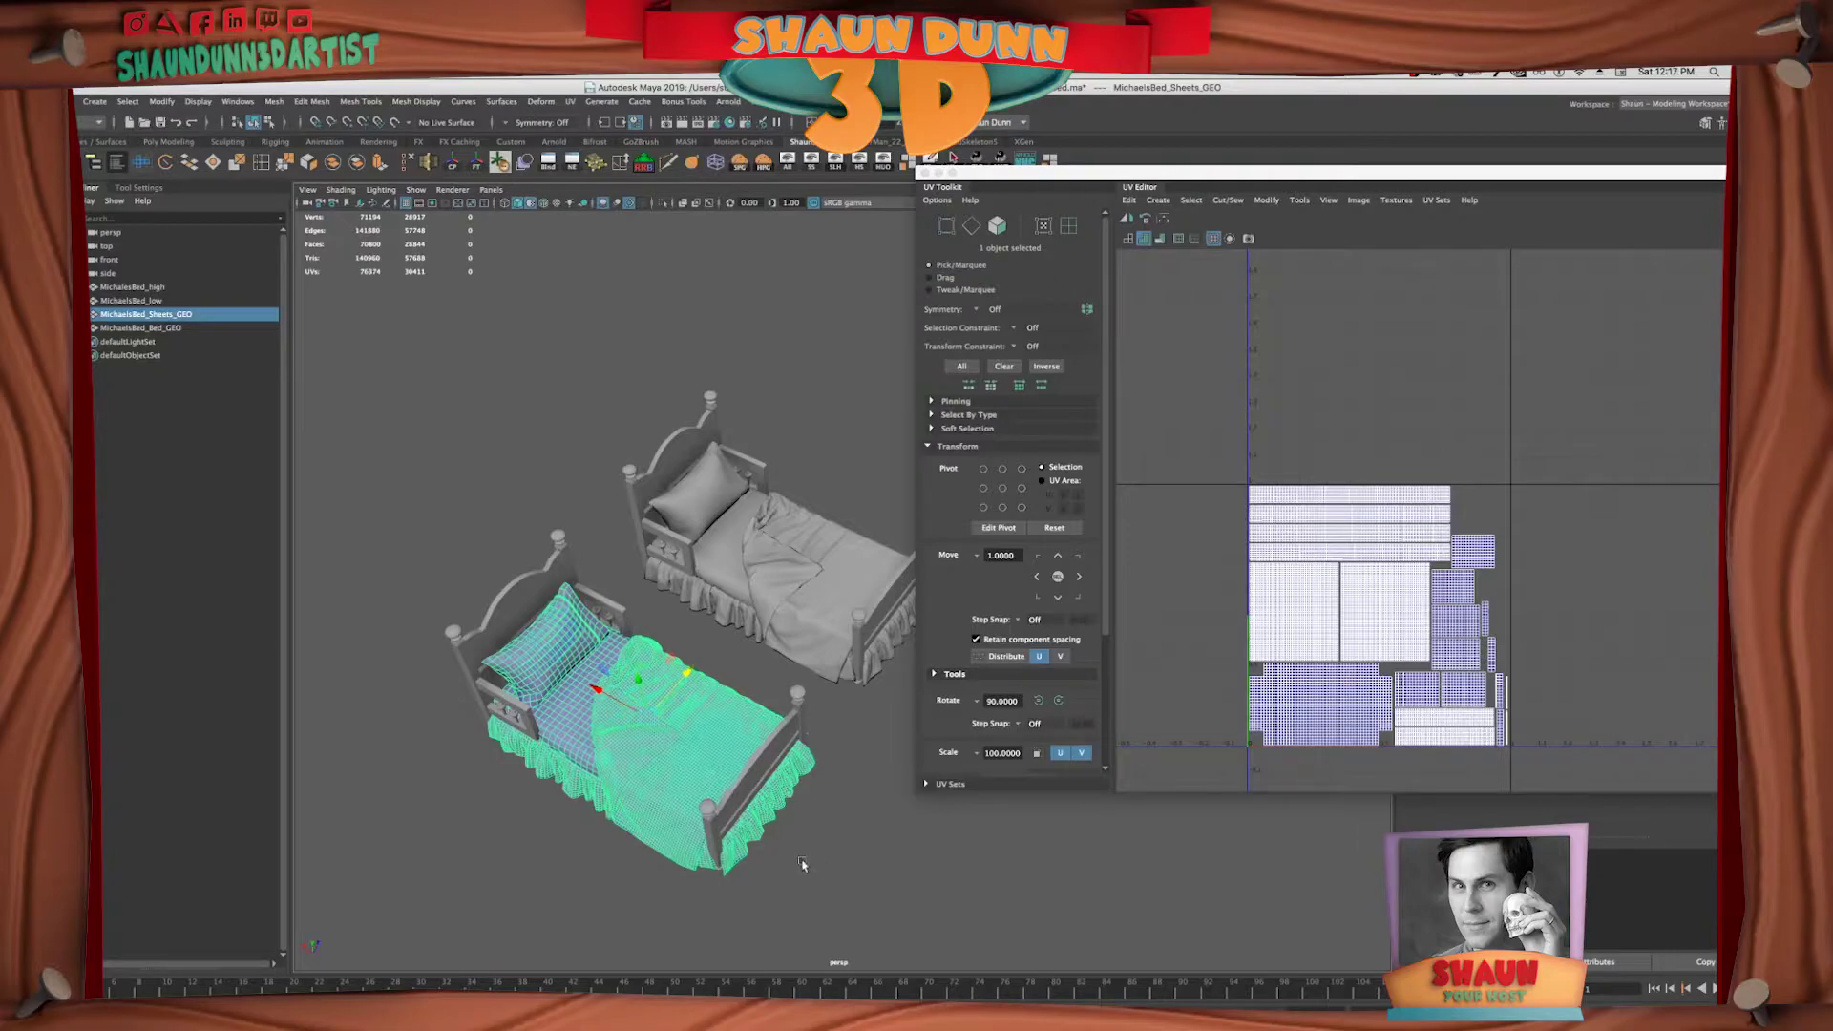
{"action": "left_click", "coordinate": [761, 783]}
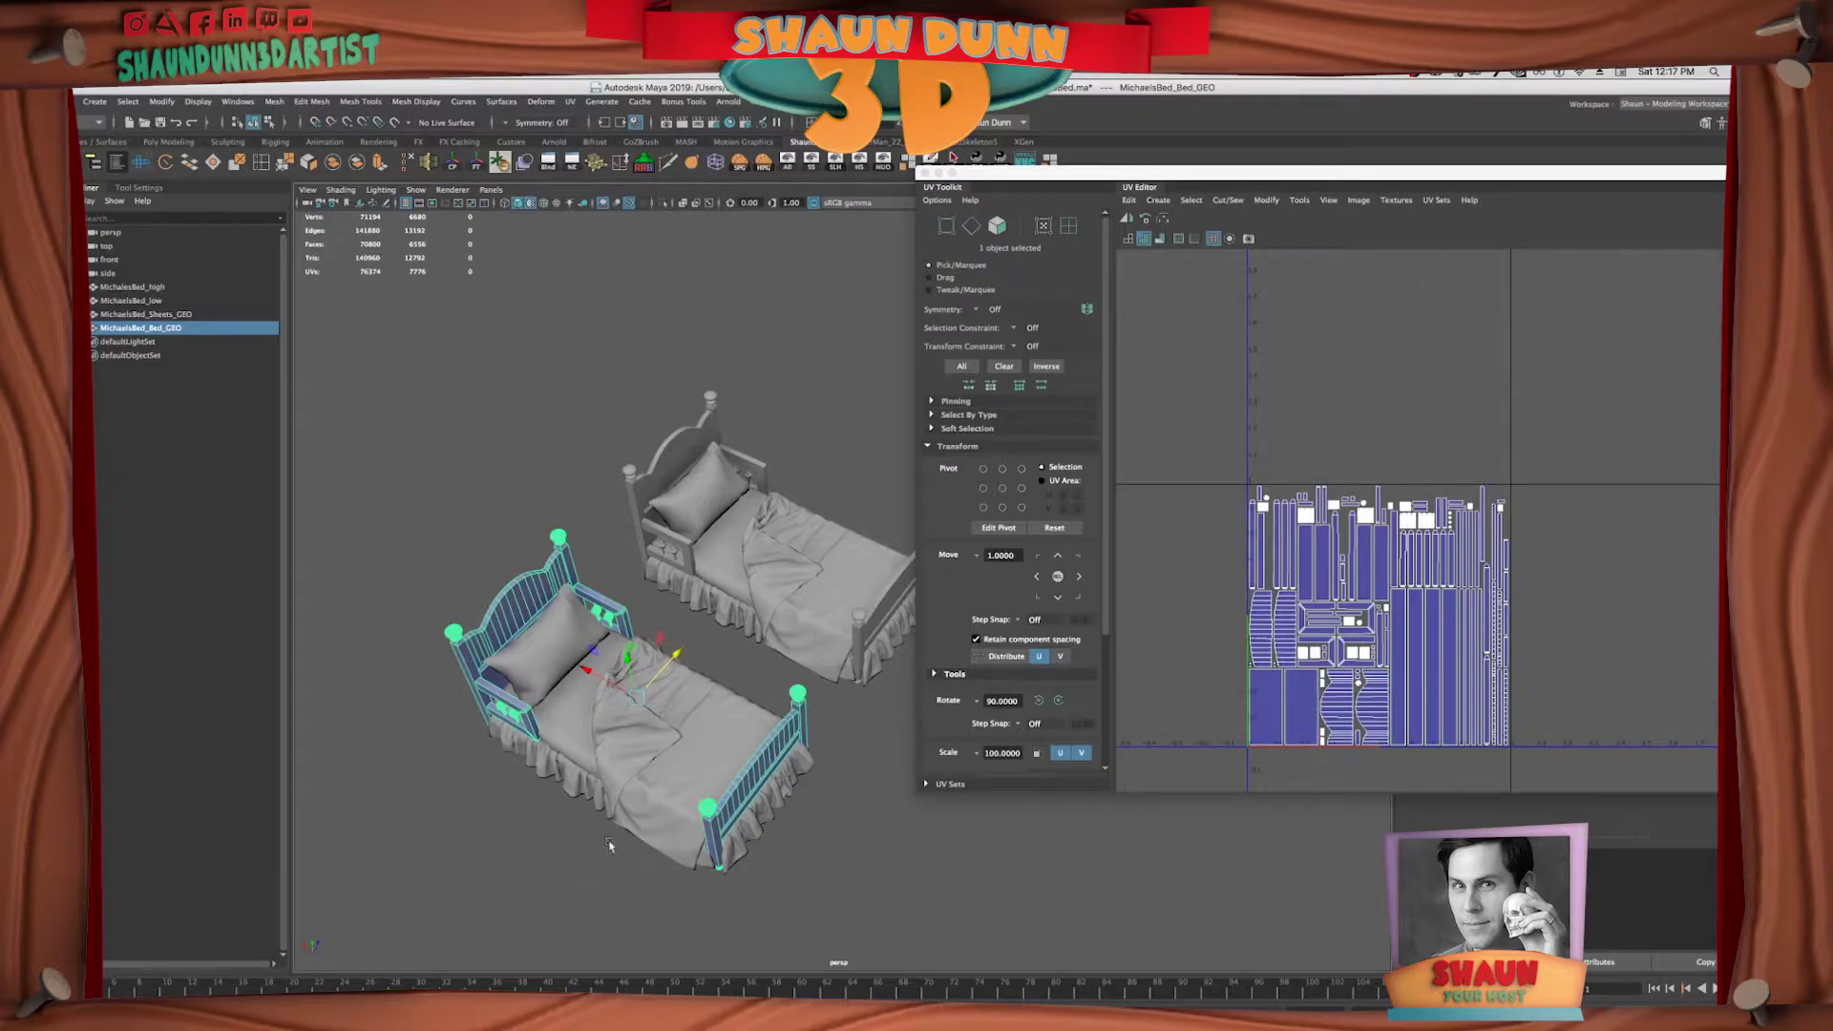
{"action": "left_click", "coordinate": [672, 774]}
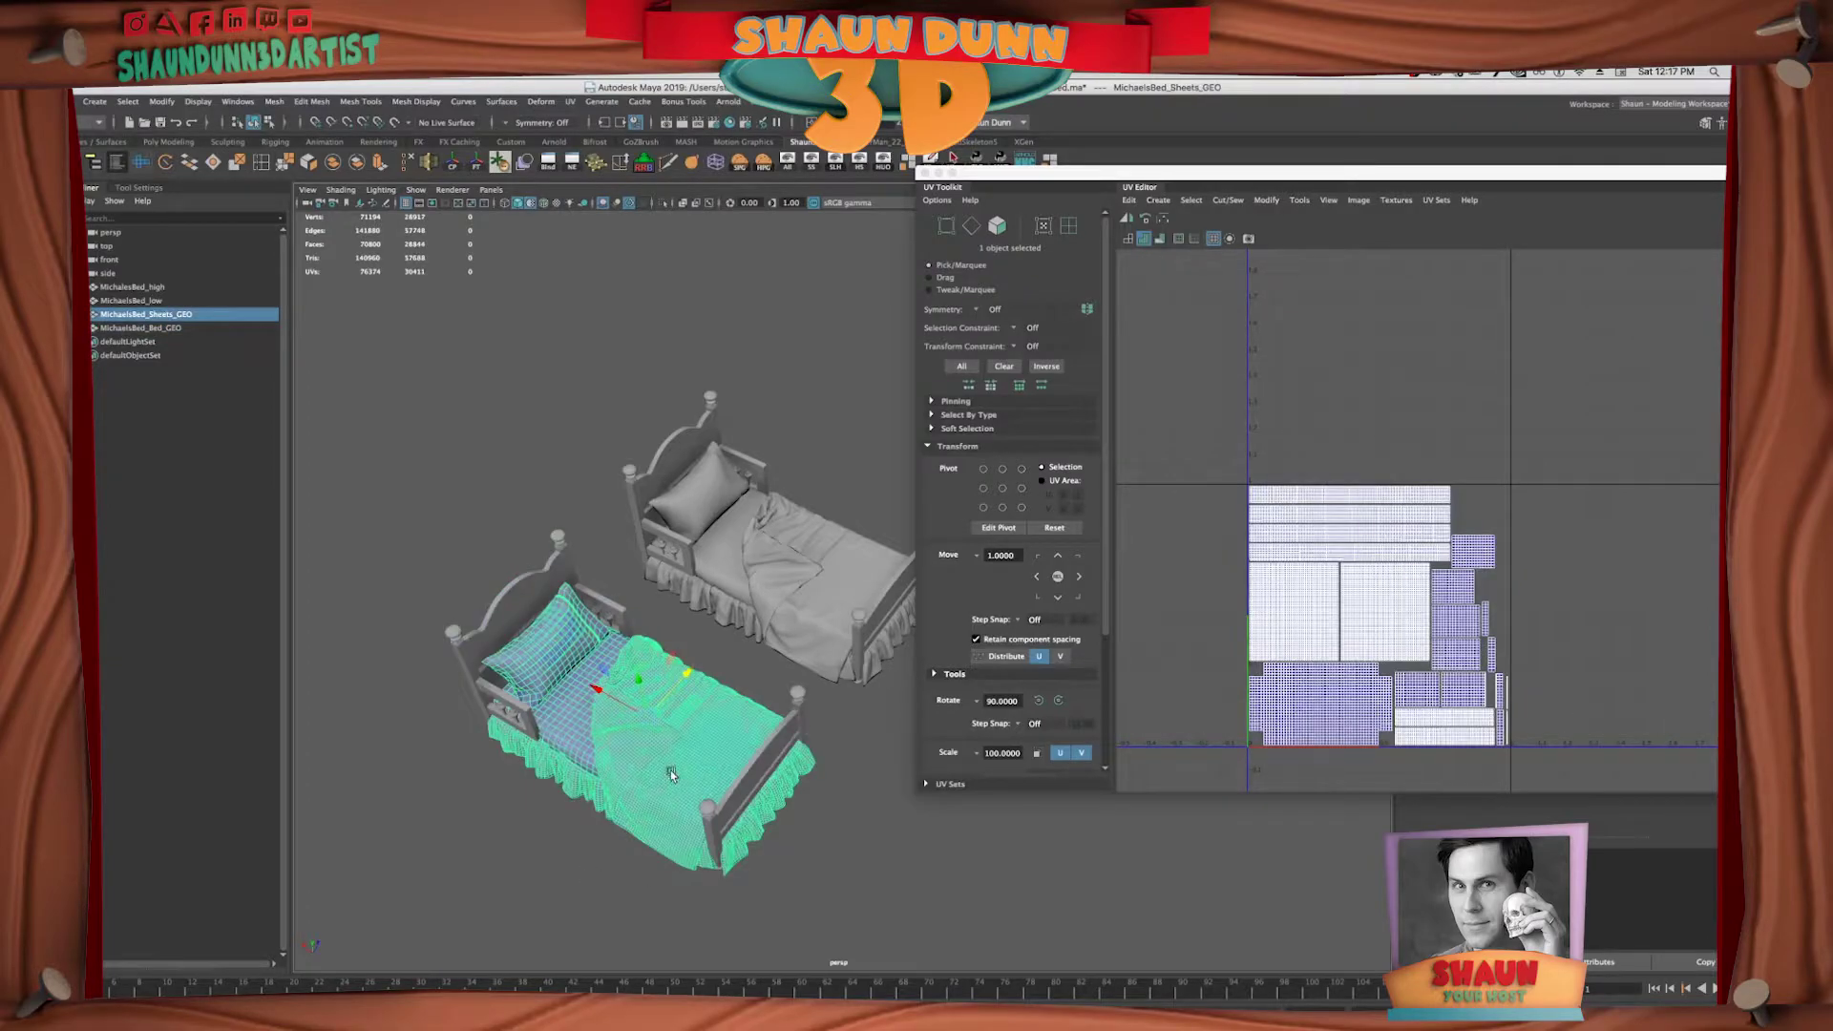
{"action": "left_click", "coordinate": [733, 809]}
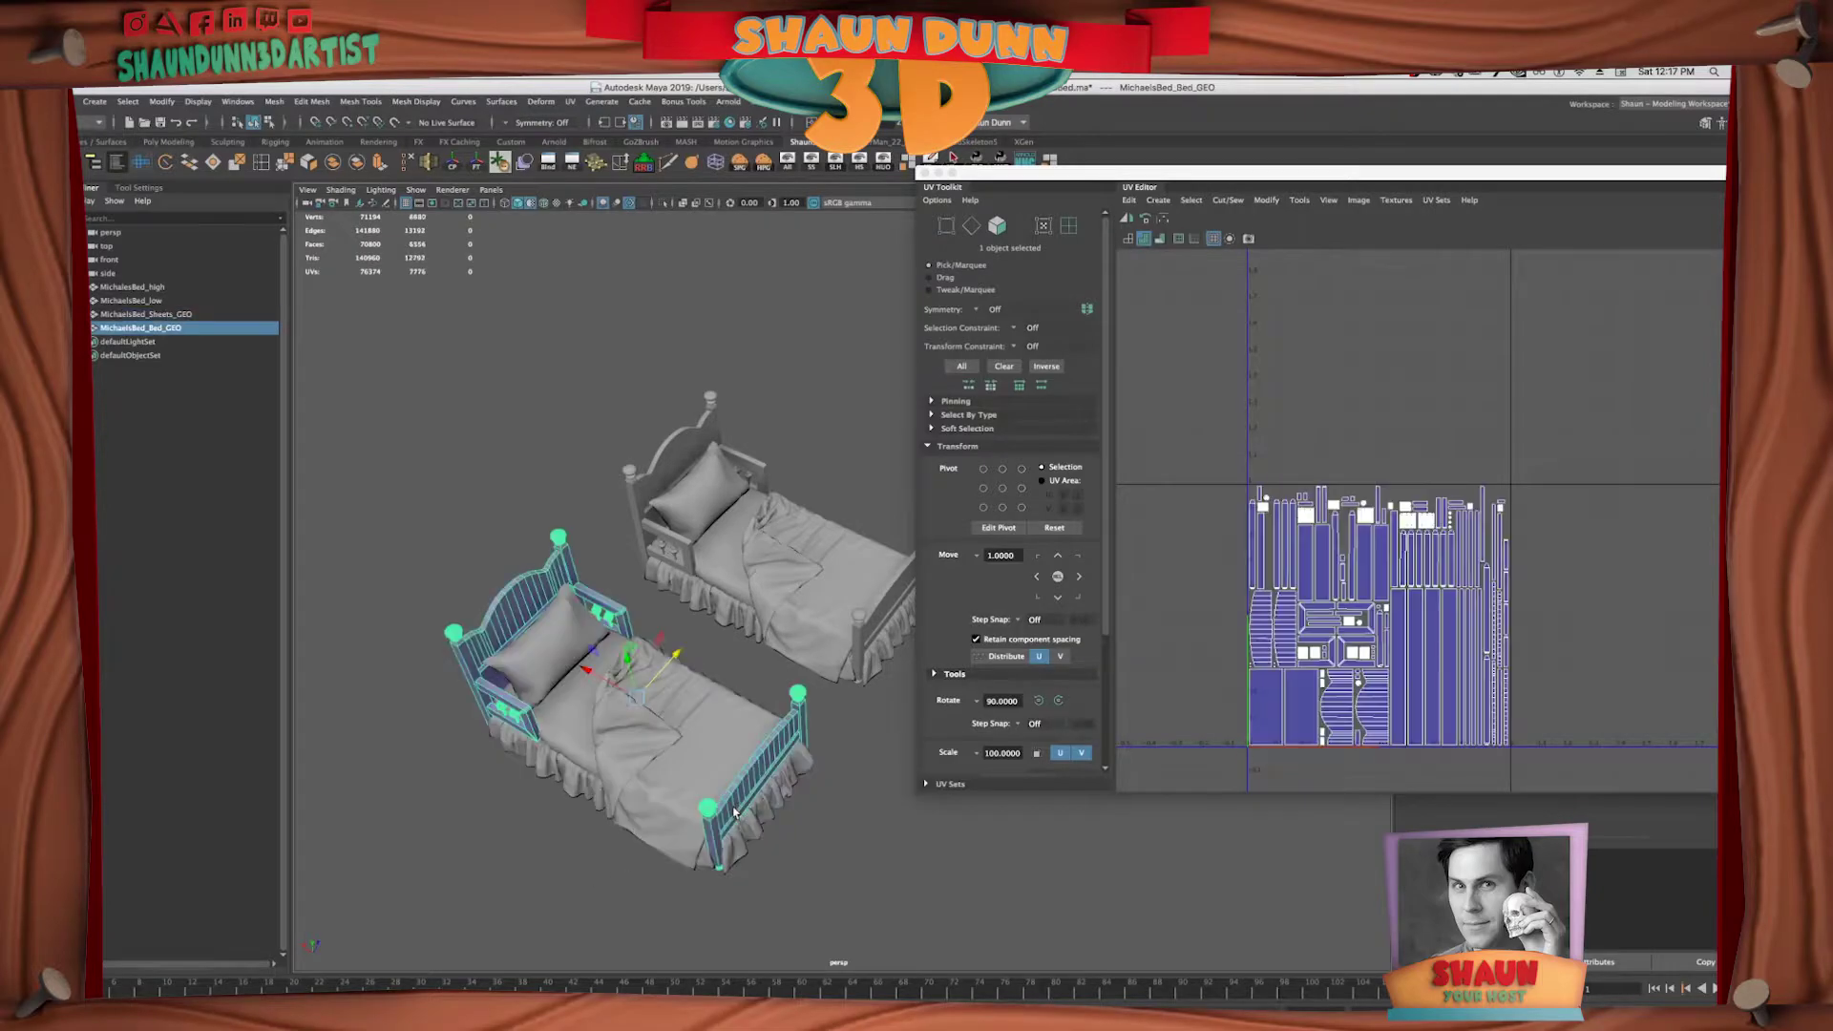
{"action": "left_click", "coordinate": [673, 760]}
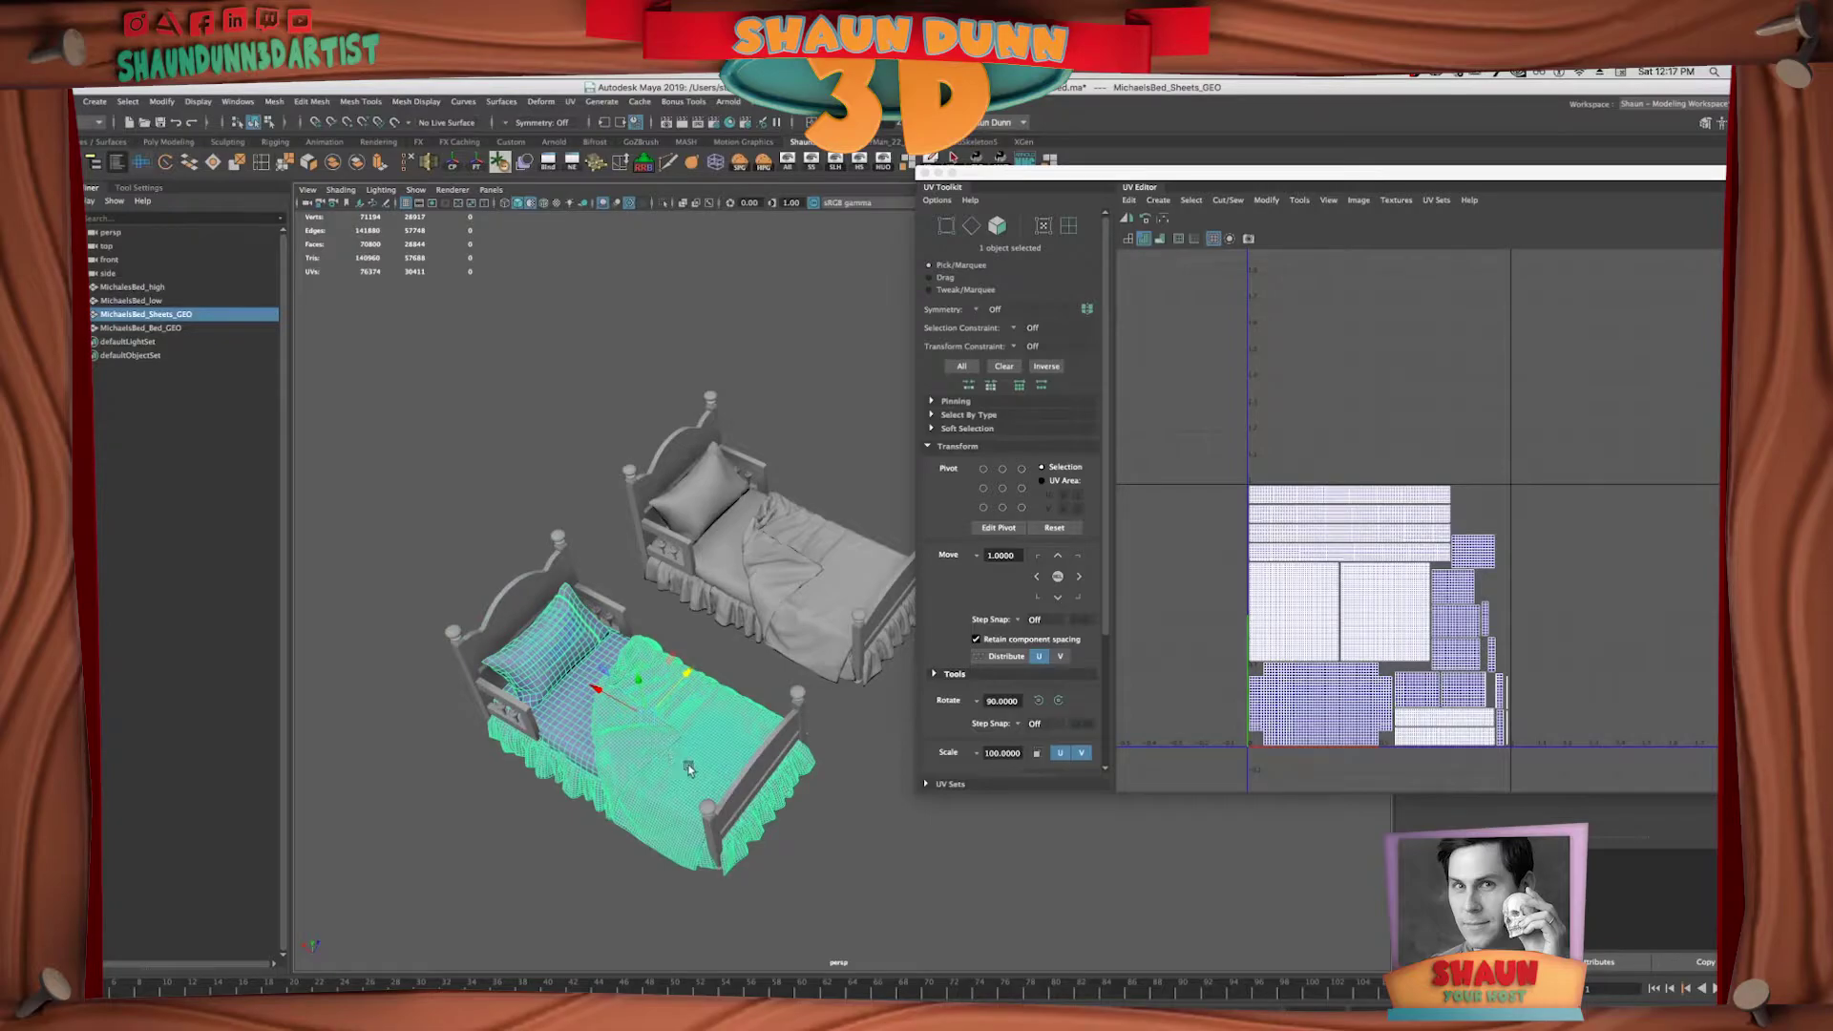
{"action": "left_click", "coordinate": [722, 808]}
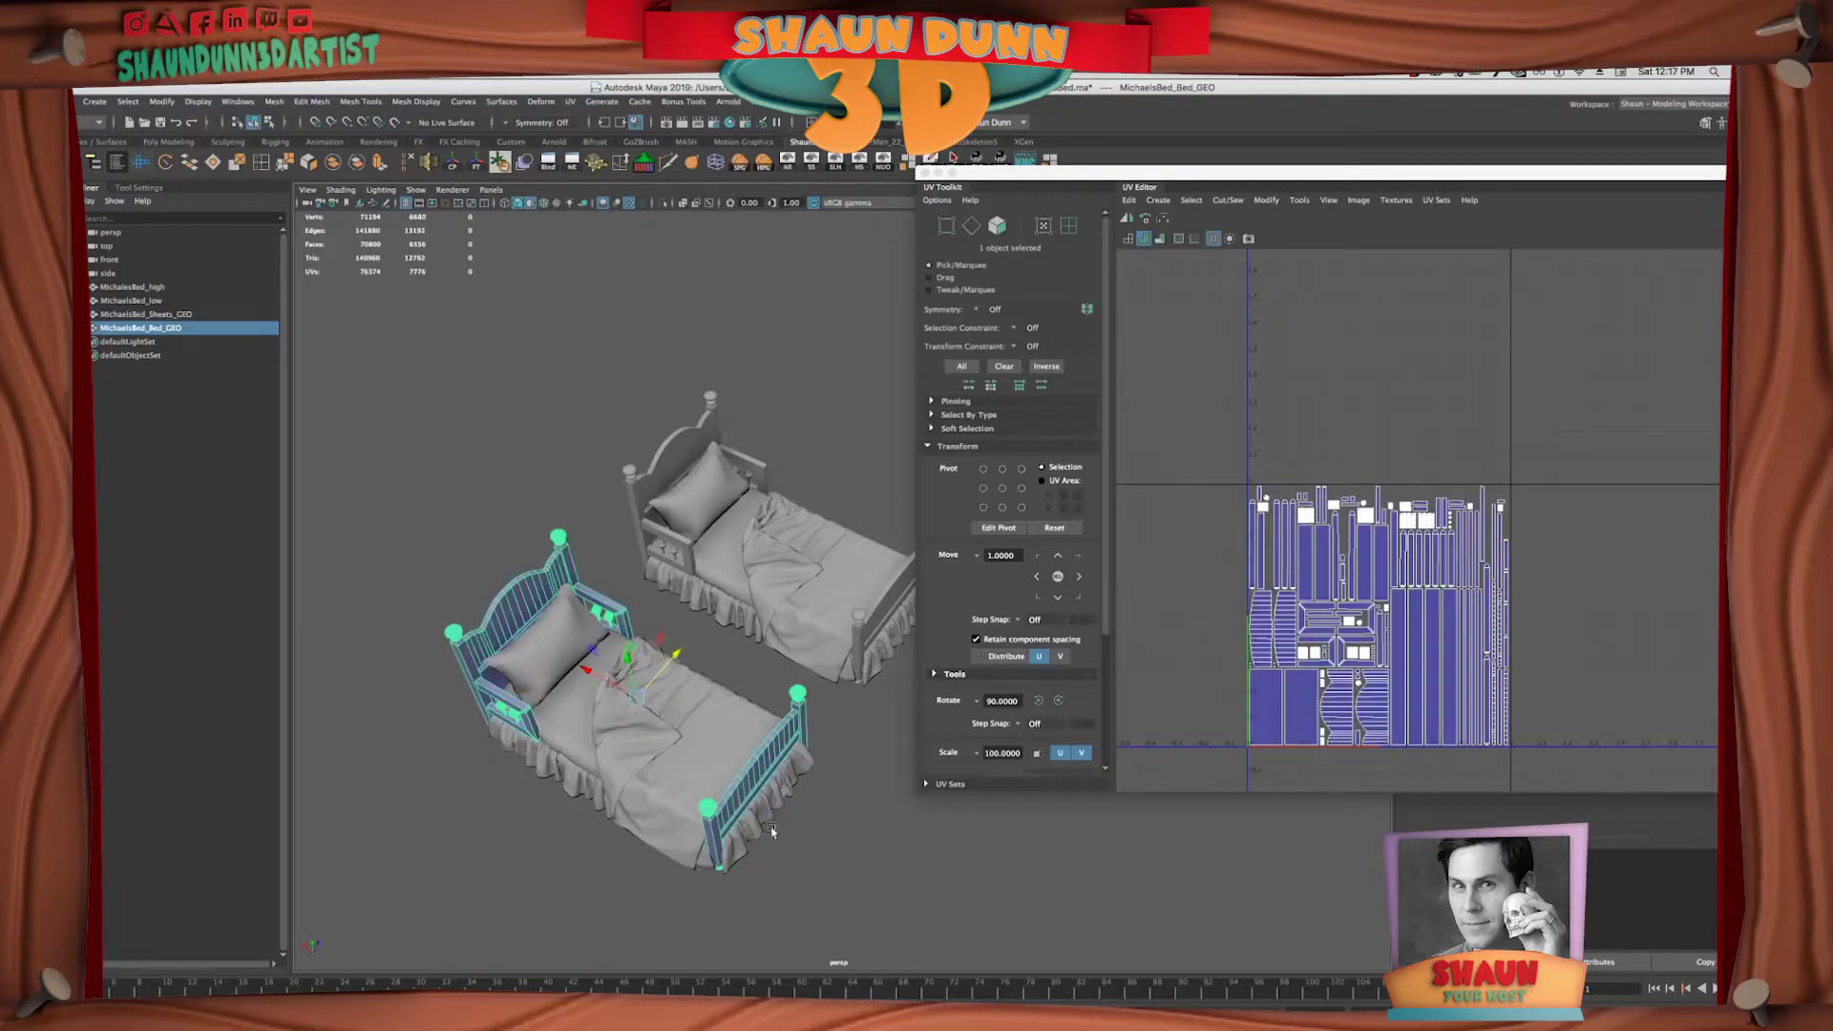
{"action": "right_click_drag", "start_coordinate": [1450, 540], "coordinate": [1450, 611]}
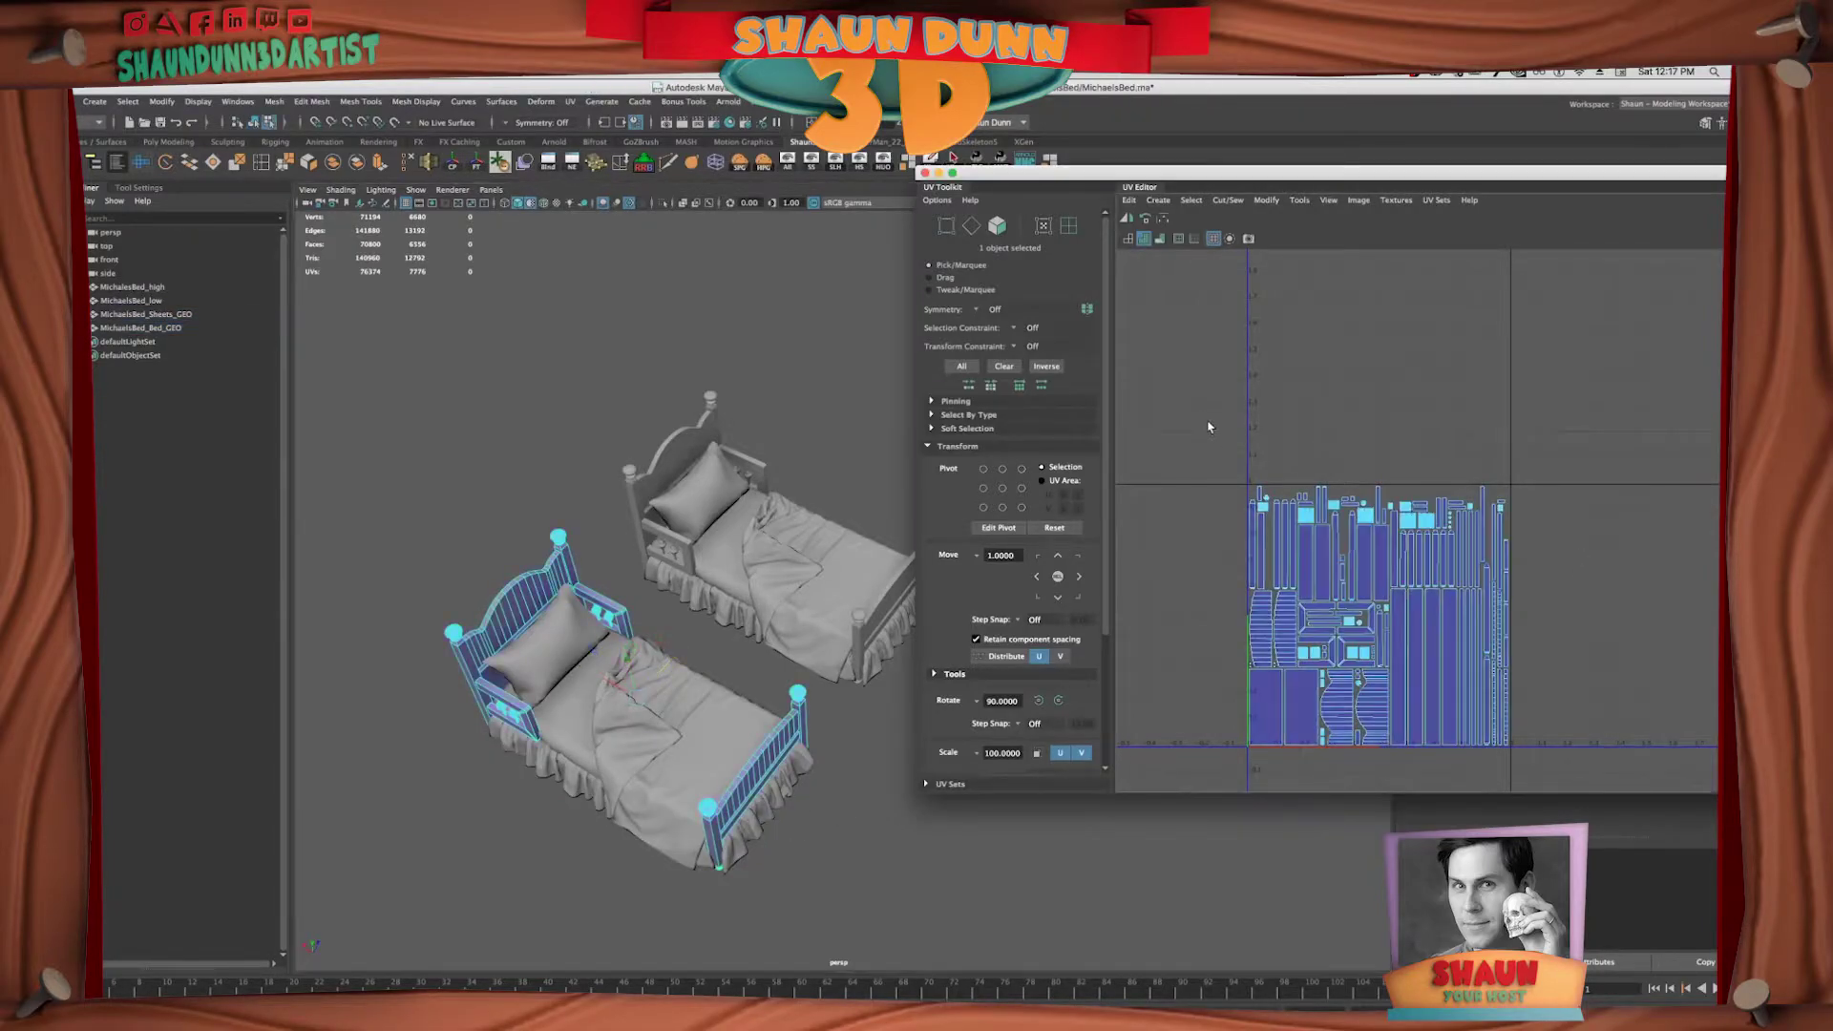
{"action": "left_click_drag", "start_coordinate": [1224, 315], "coordinate": [1607, 802]}
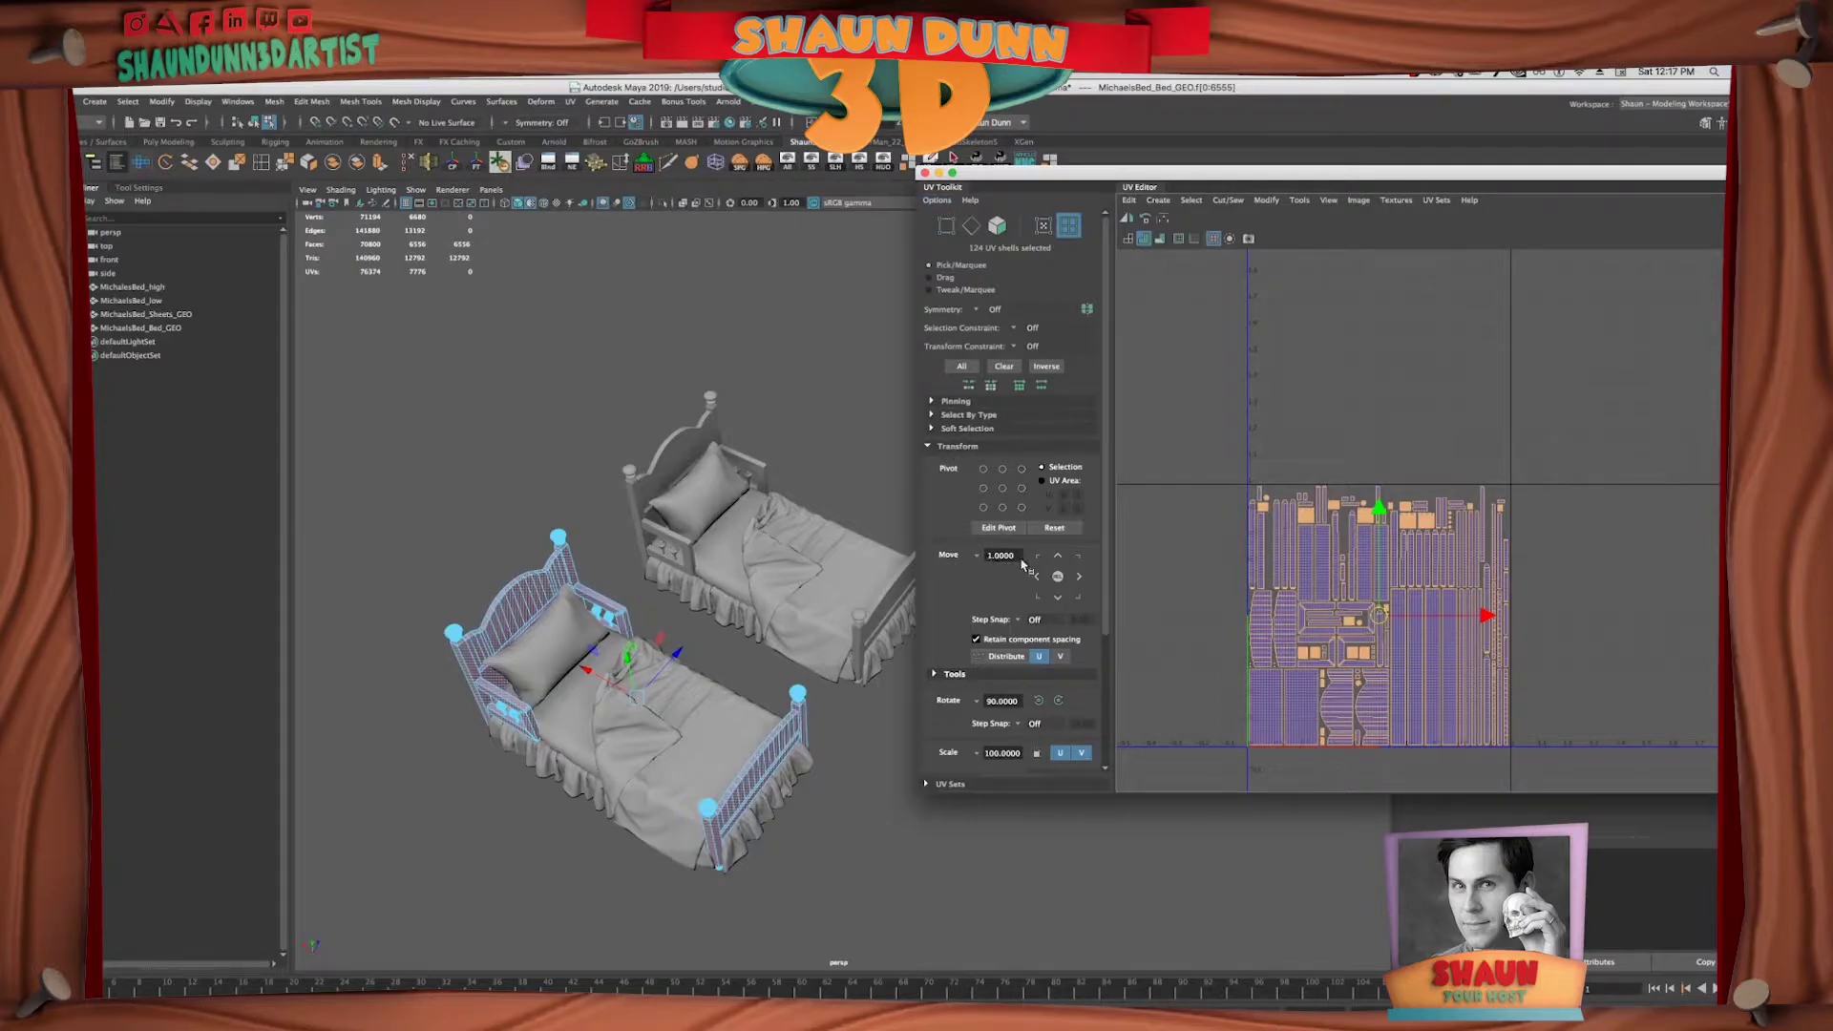
Move the frame's UV shells one tile right (U +1), then add the sheets to the object selection.
{"action": "left_click", "coordinate": [1080, 579]}
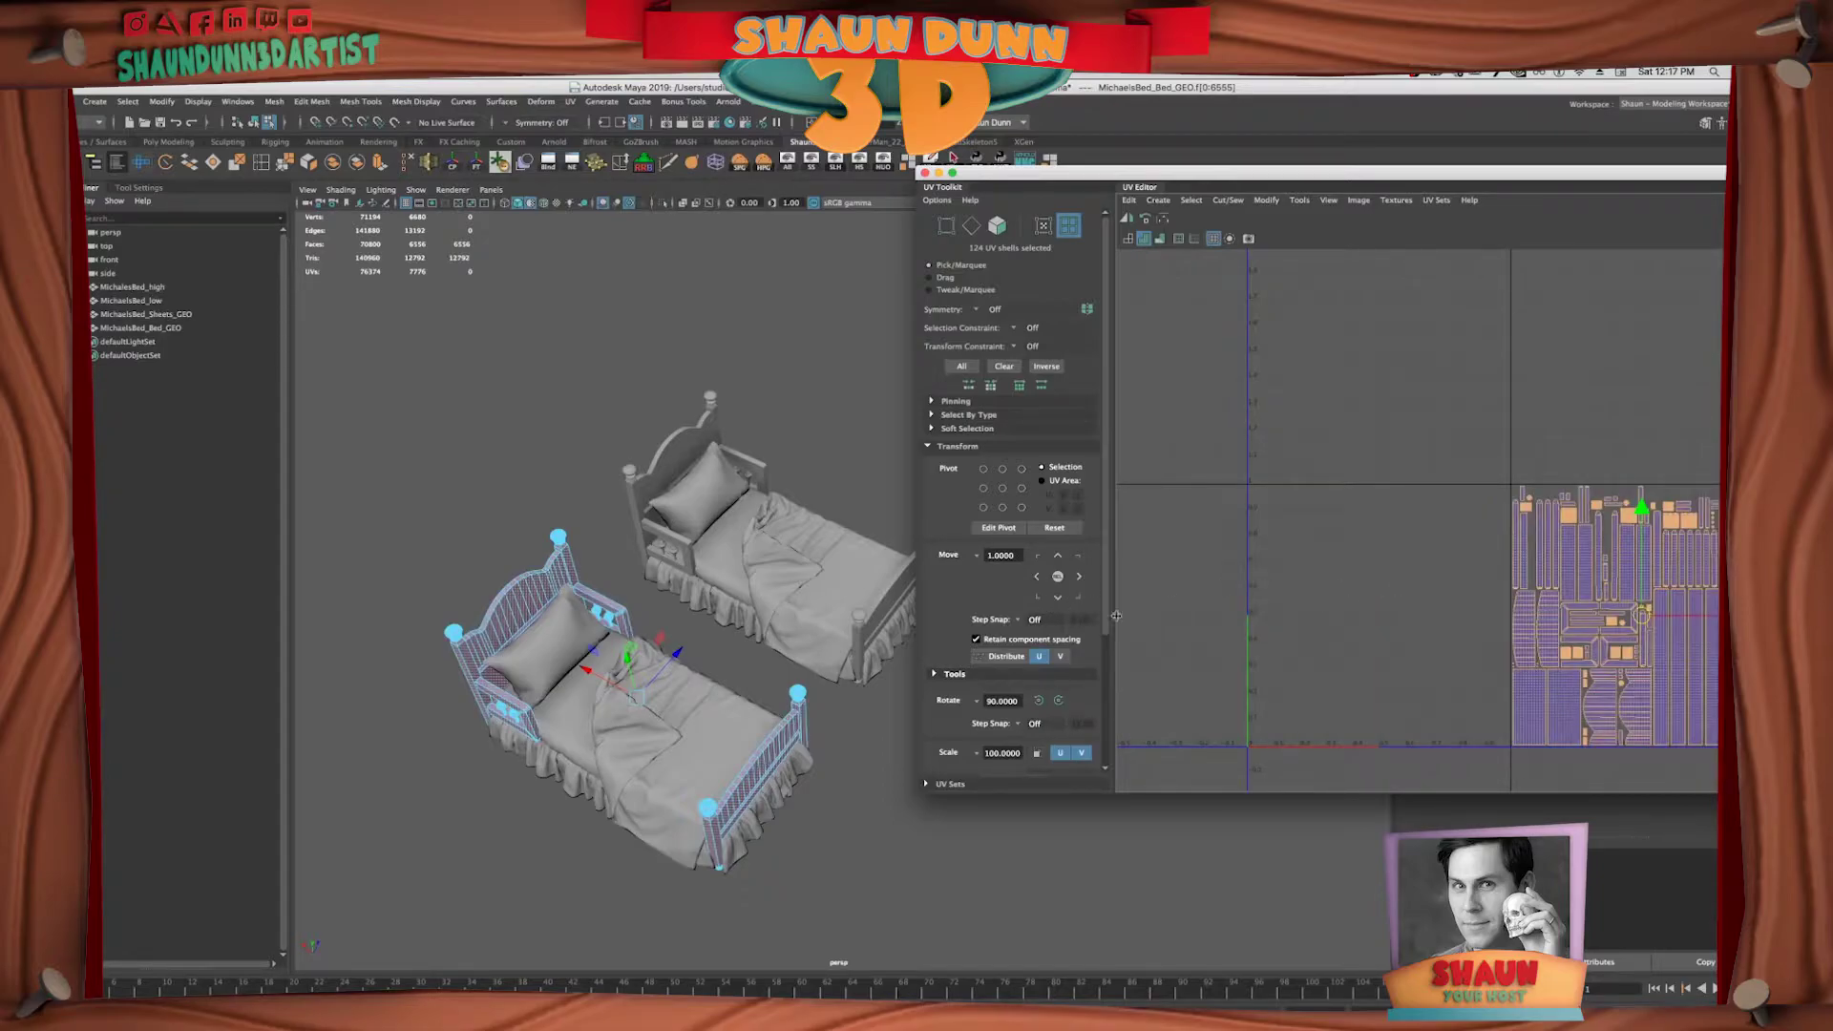
{"action": "right_click_drag", "start_coordinate": [788, 675], "coordinate": [845, 659]}
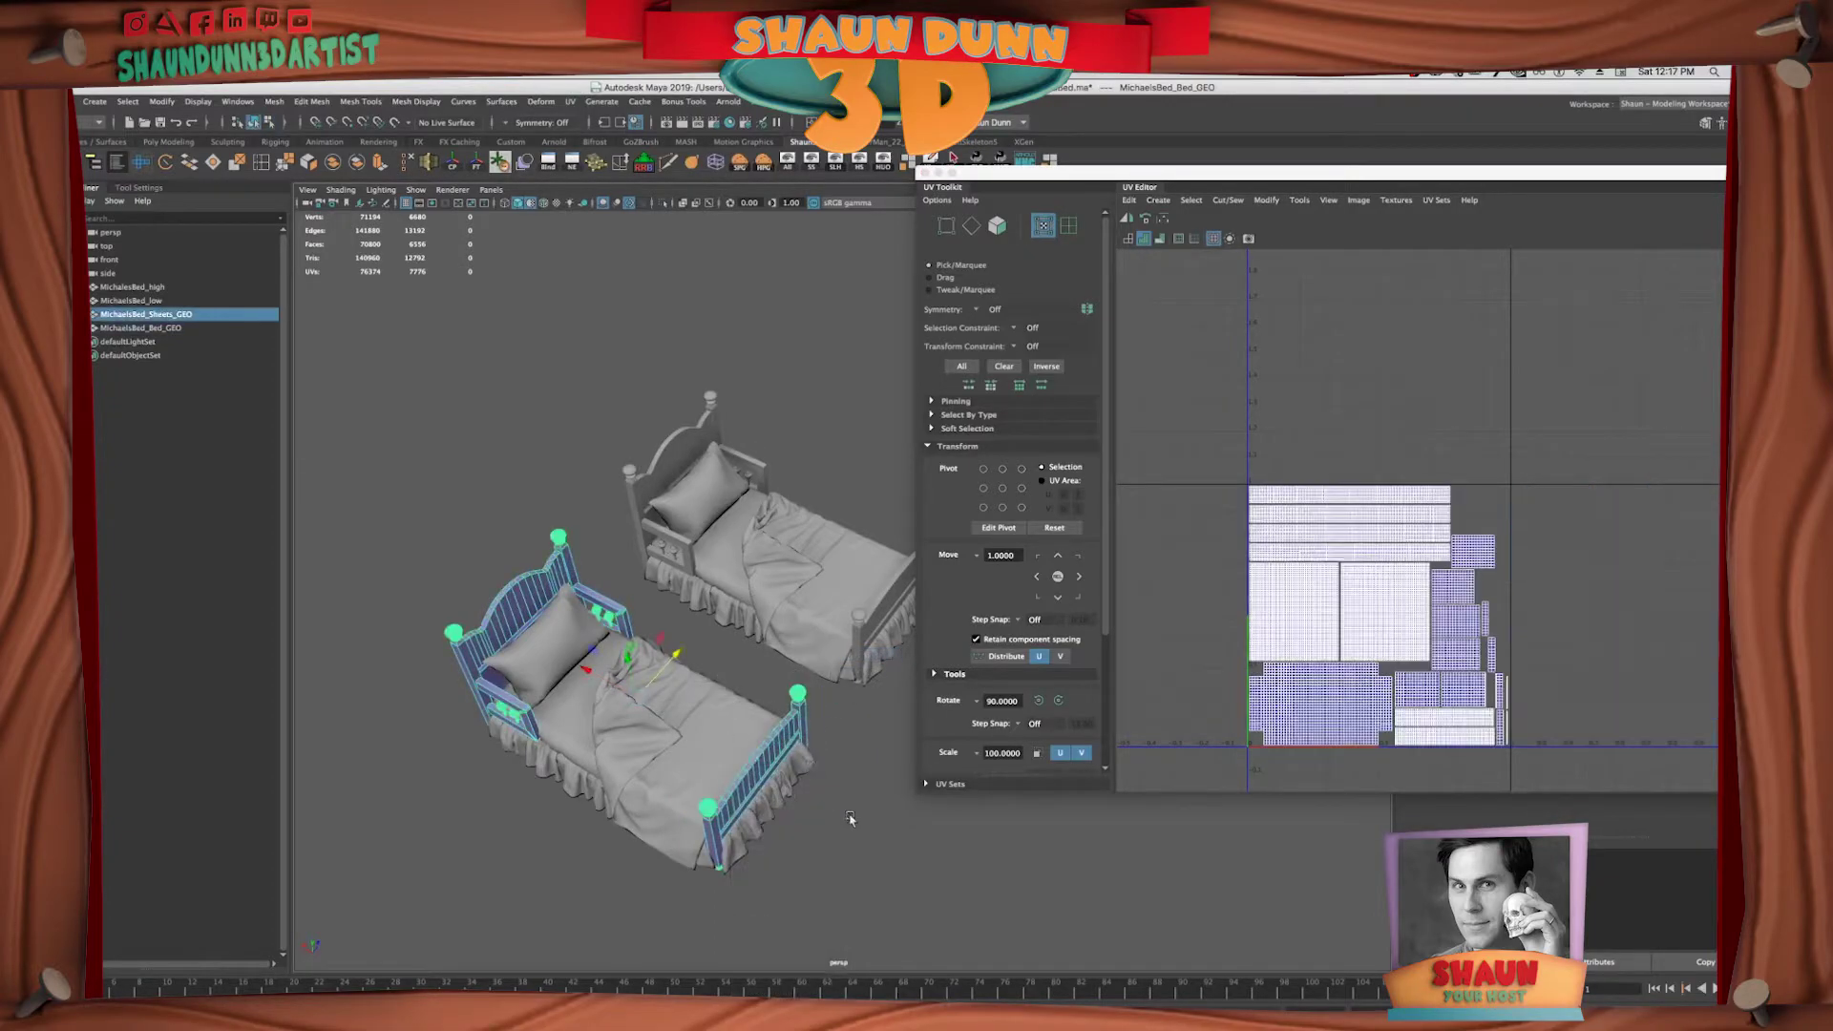
{"action": "left_click", "coordinate": [720, 764], "text": "shift"}
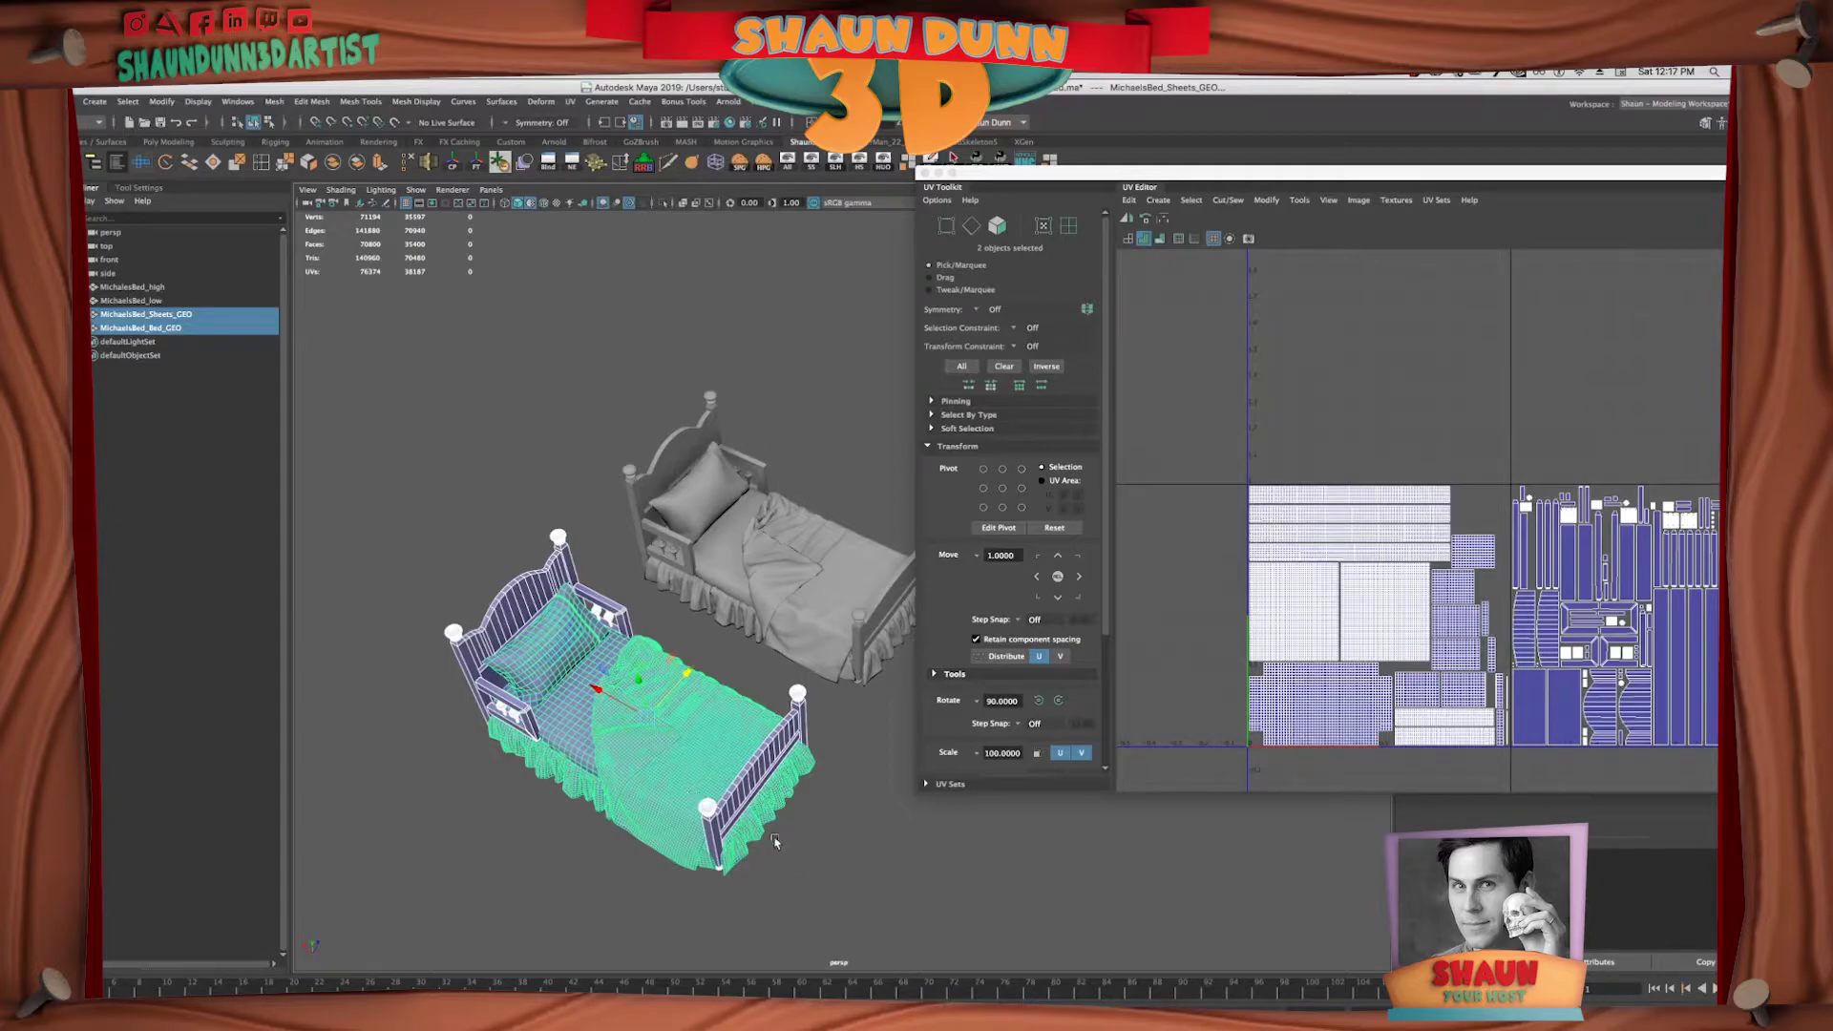
Export the bed frame and sheets to Desktop/Demo as MichaelsBedUDIM.obj (OBJexport), accepting the warning.
{"action": "left_click_drag", "start_coordinate": [829, 905], "coordinate": [711, 863]}
{"action": "left_click", "coordinate": [43, 101]}
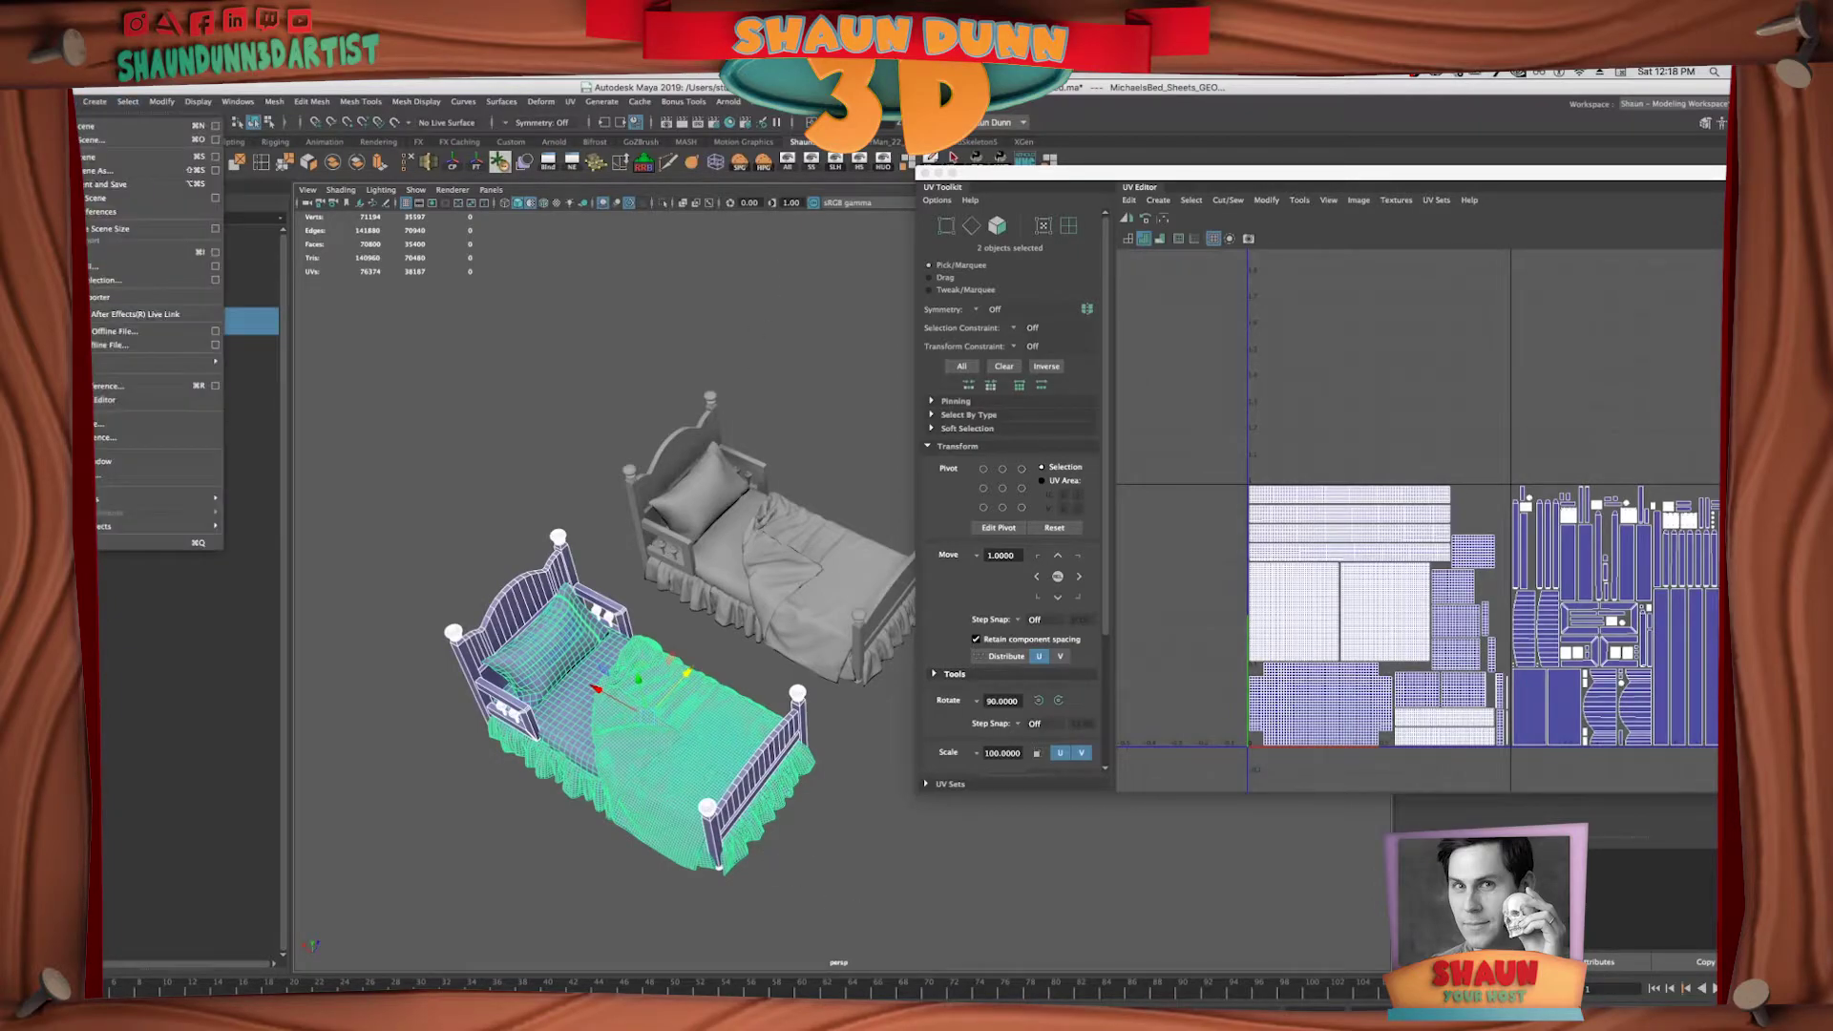
{"action": "left_click", "coordinate": [124, 283]}
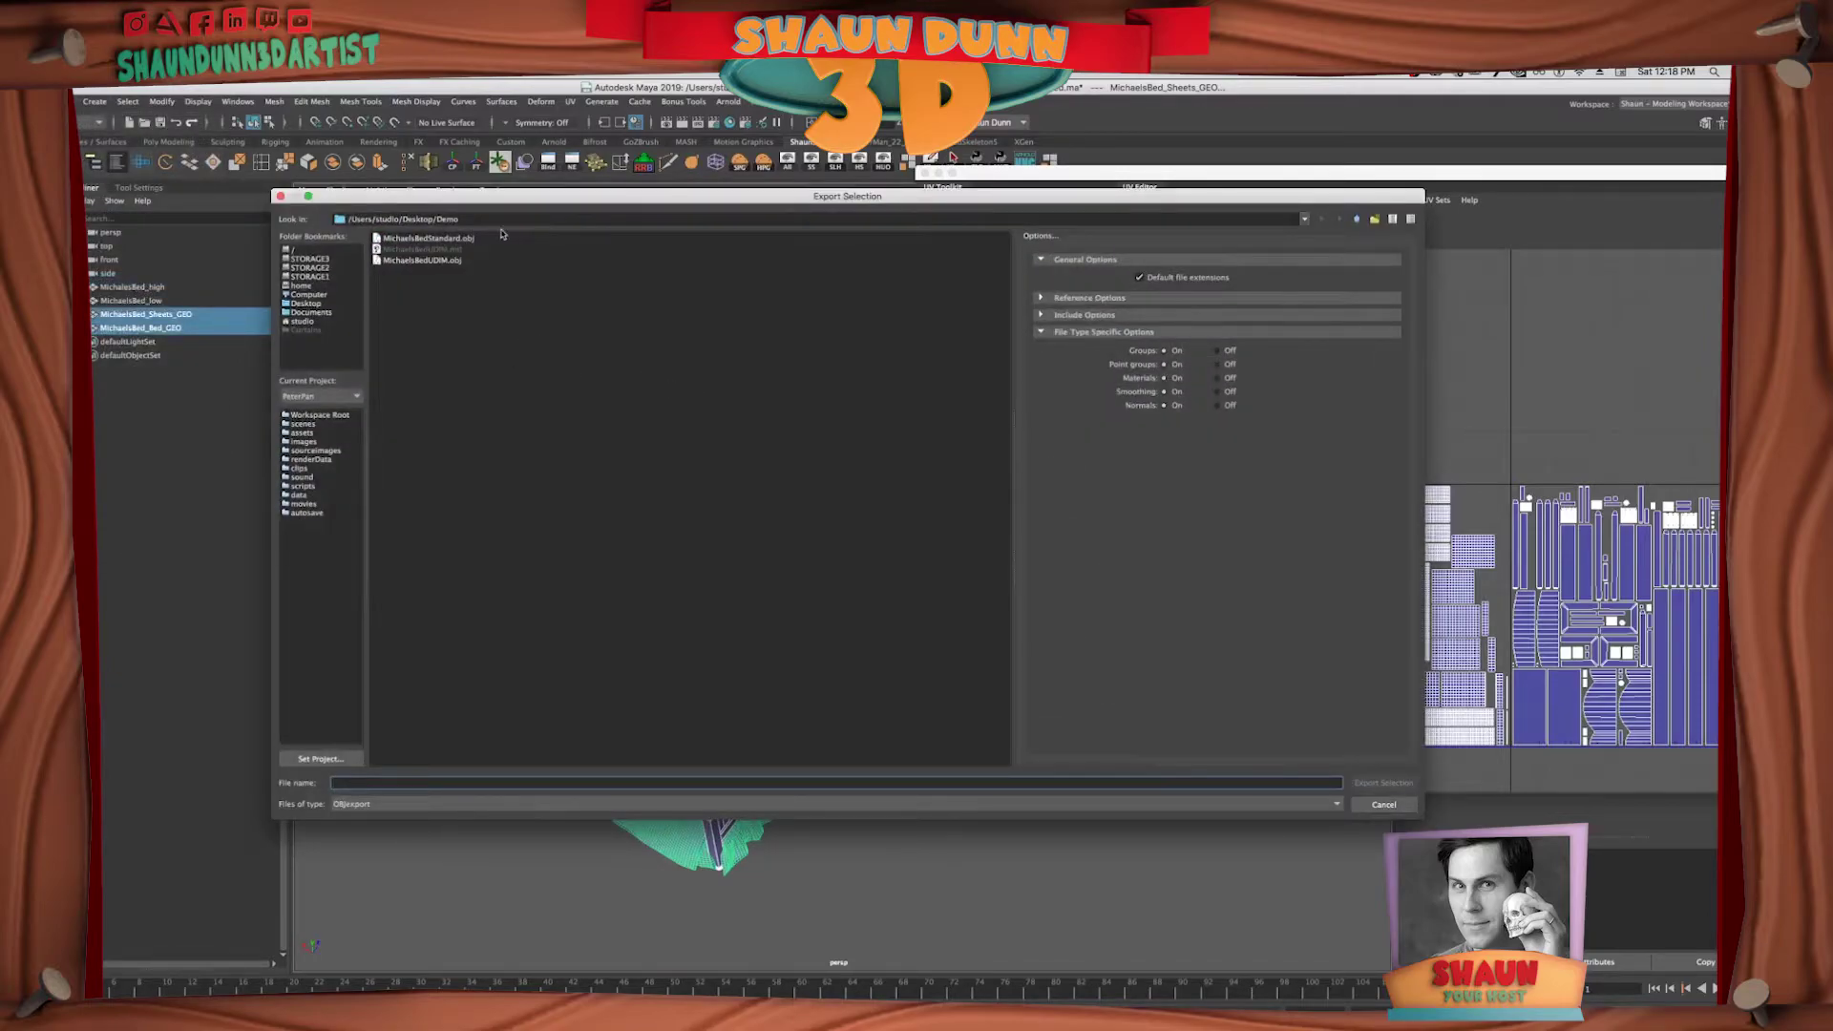
{"action": "left_click", "coordinate": [448, 261]}
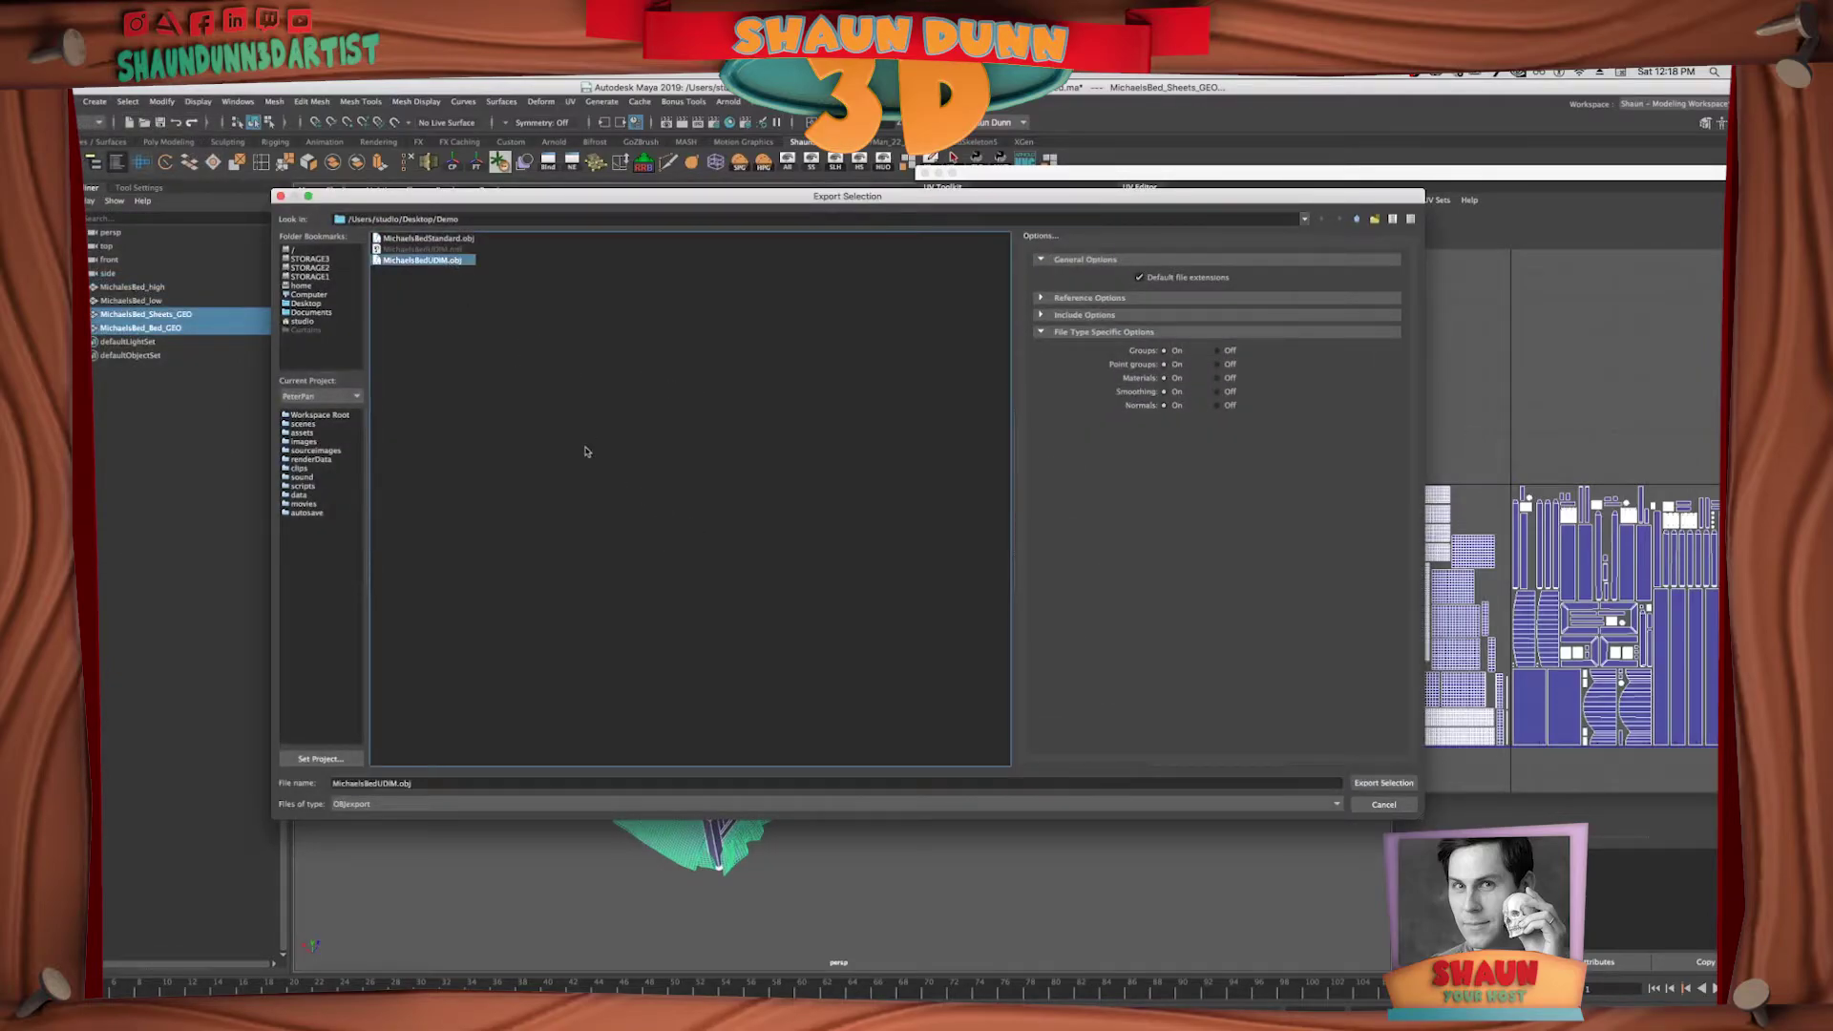
{"action": "left_click", "coordinate": [1380, 784]}
{"action": "left_click", "coordinate": [827, 520]}
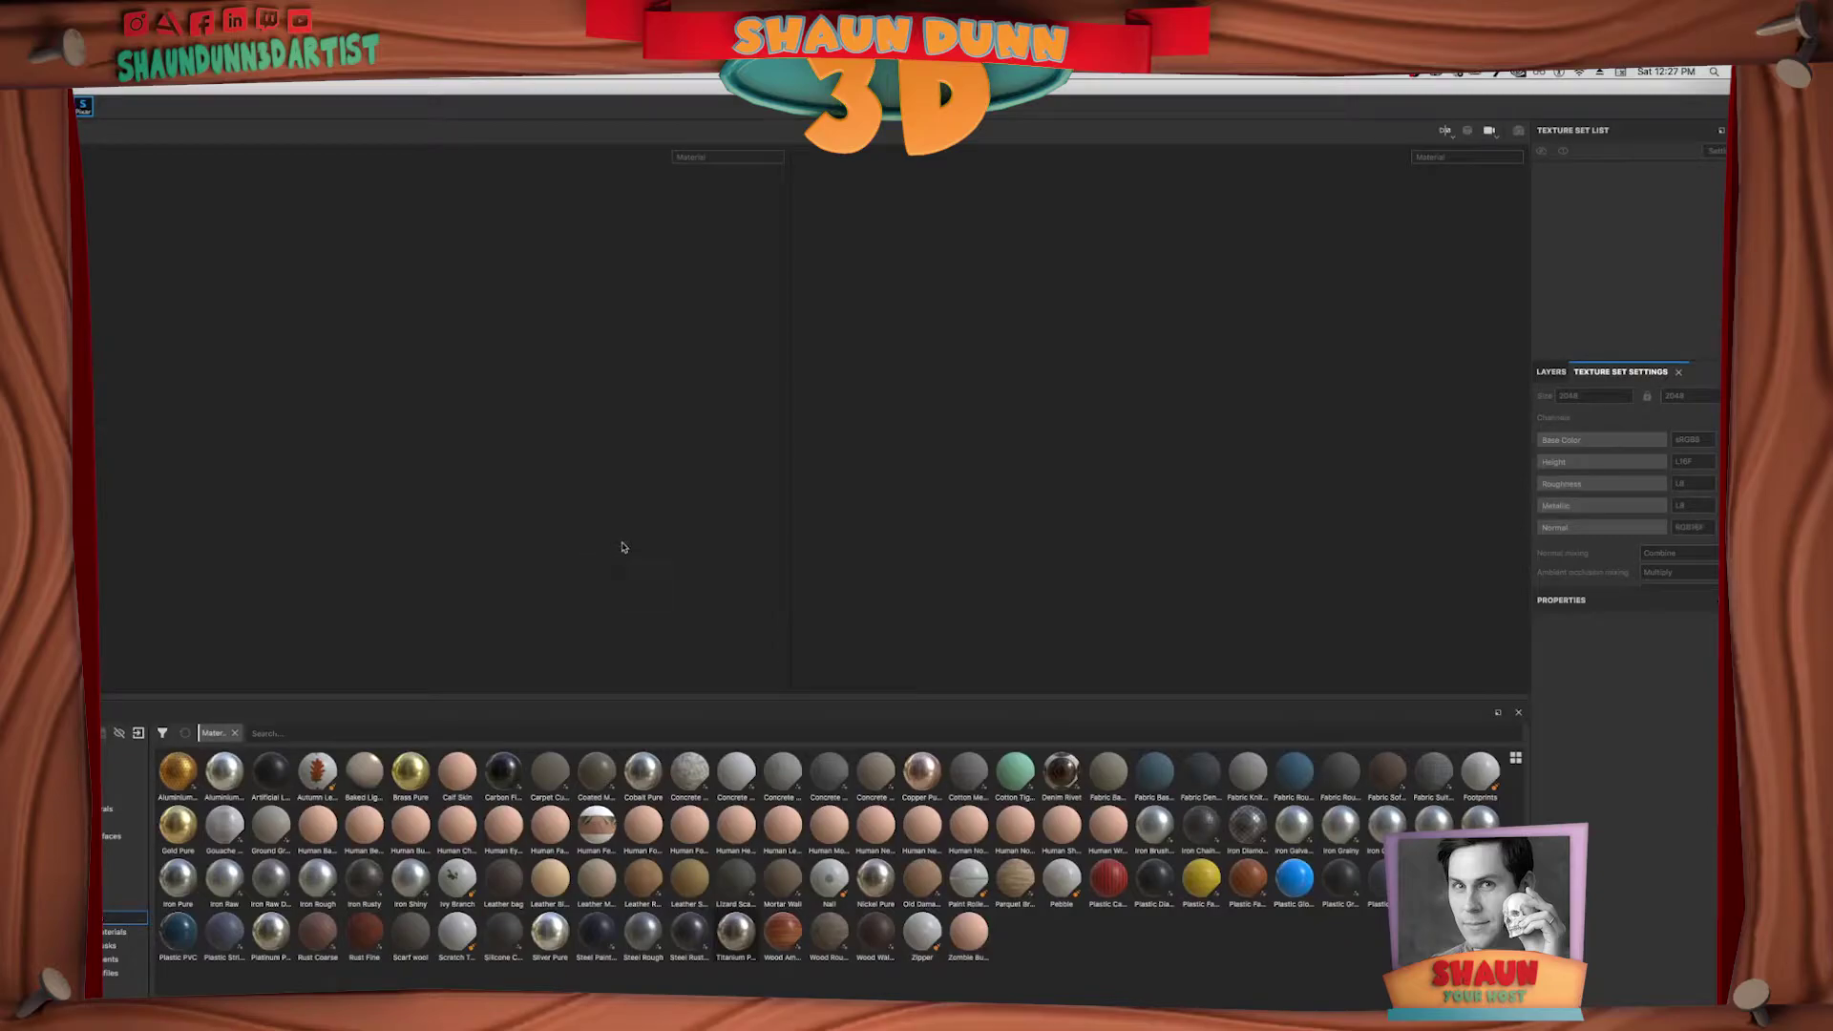
Create a new project from MichaelsBedUDIM.obj with 2048 document resolution and UDIM texture sets.
{"action": "left_click", "coordinate": [177, 75]}
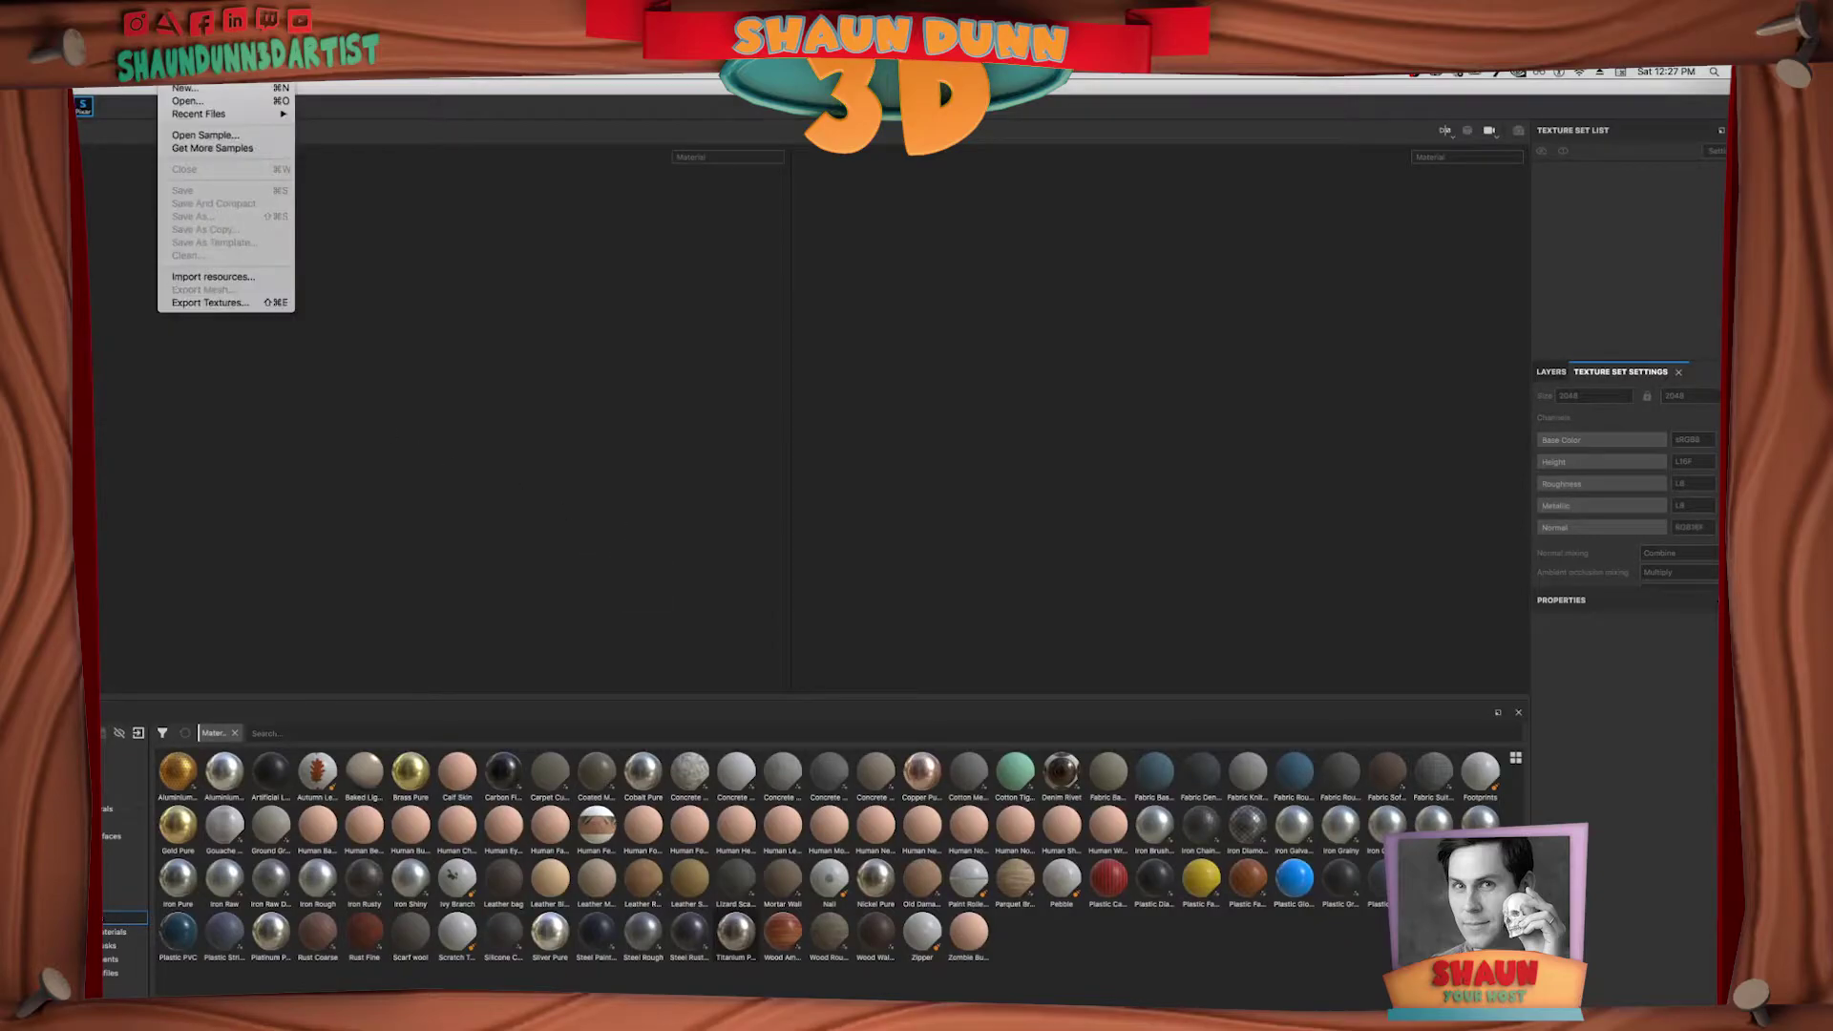
{"action": "left_click", "coordinate": [177, 88]}
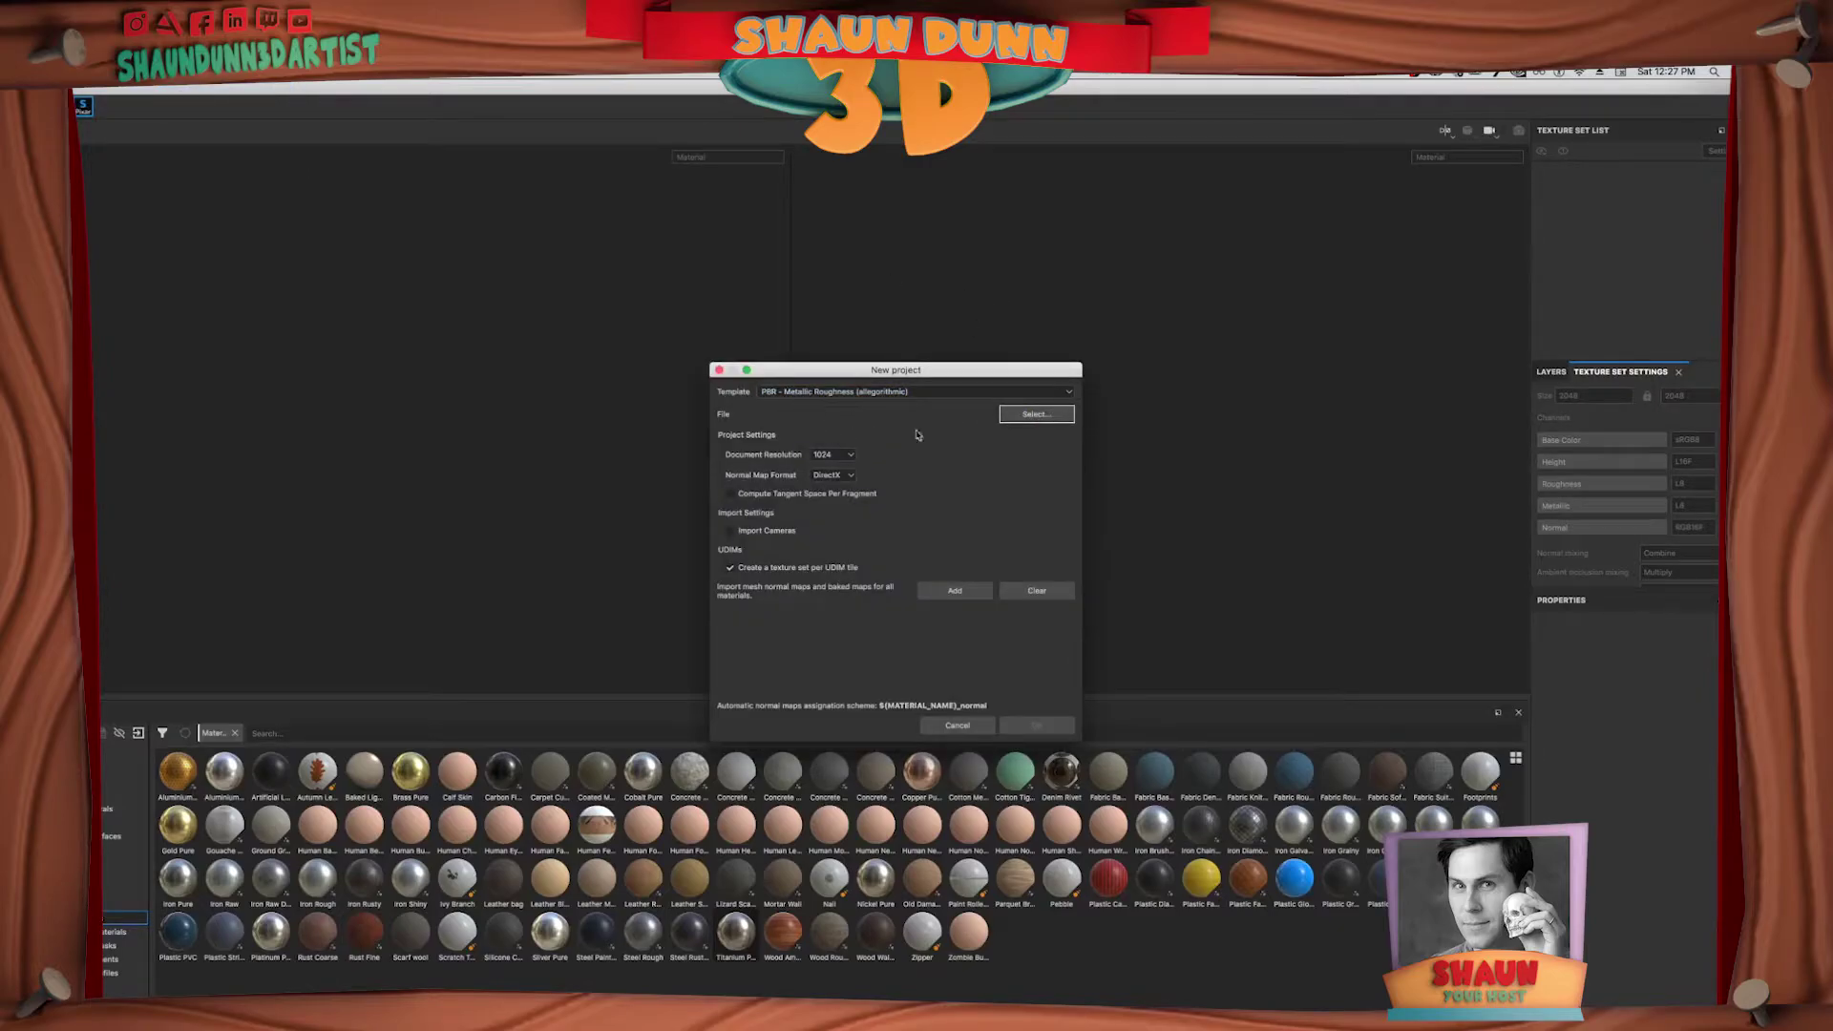
{"action": "left_click", "coordinate": [1036, 414]}
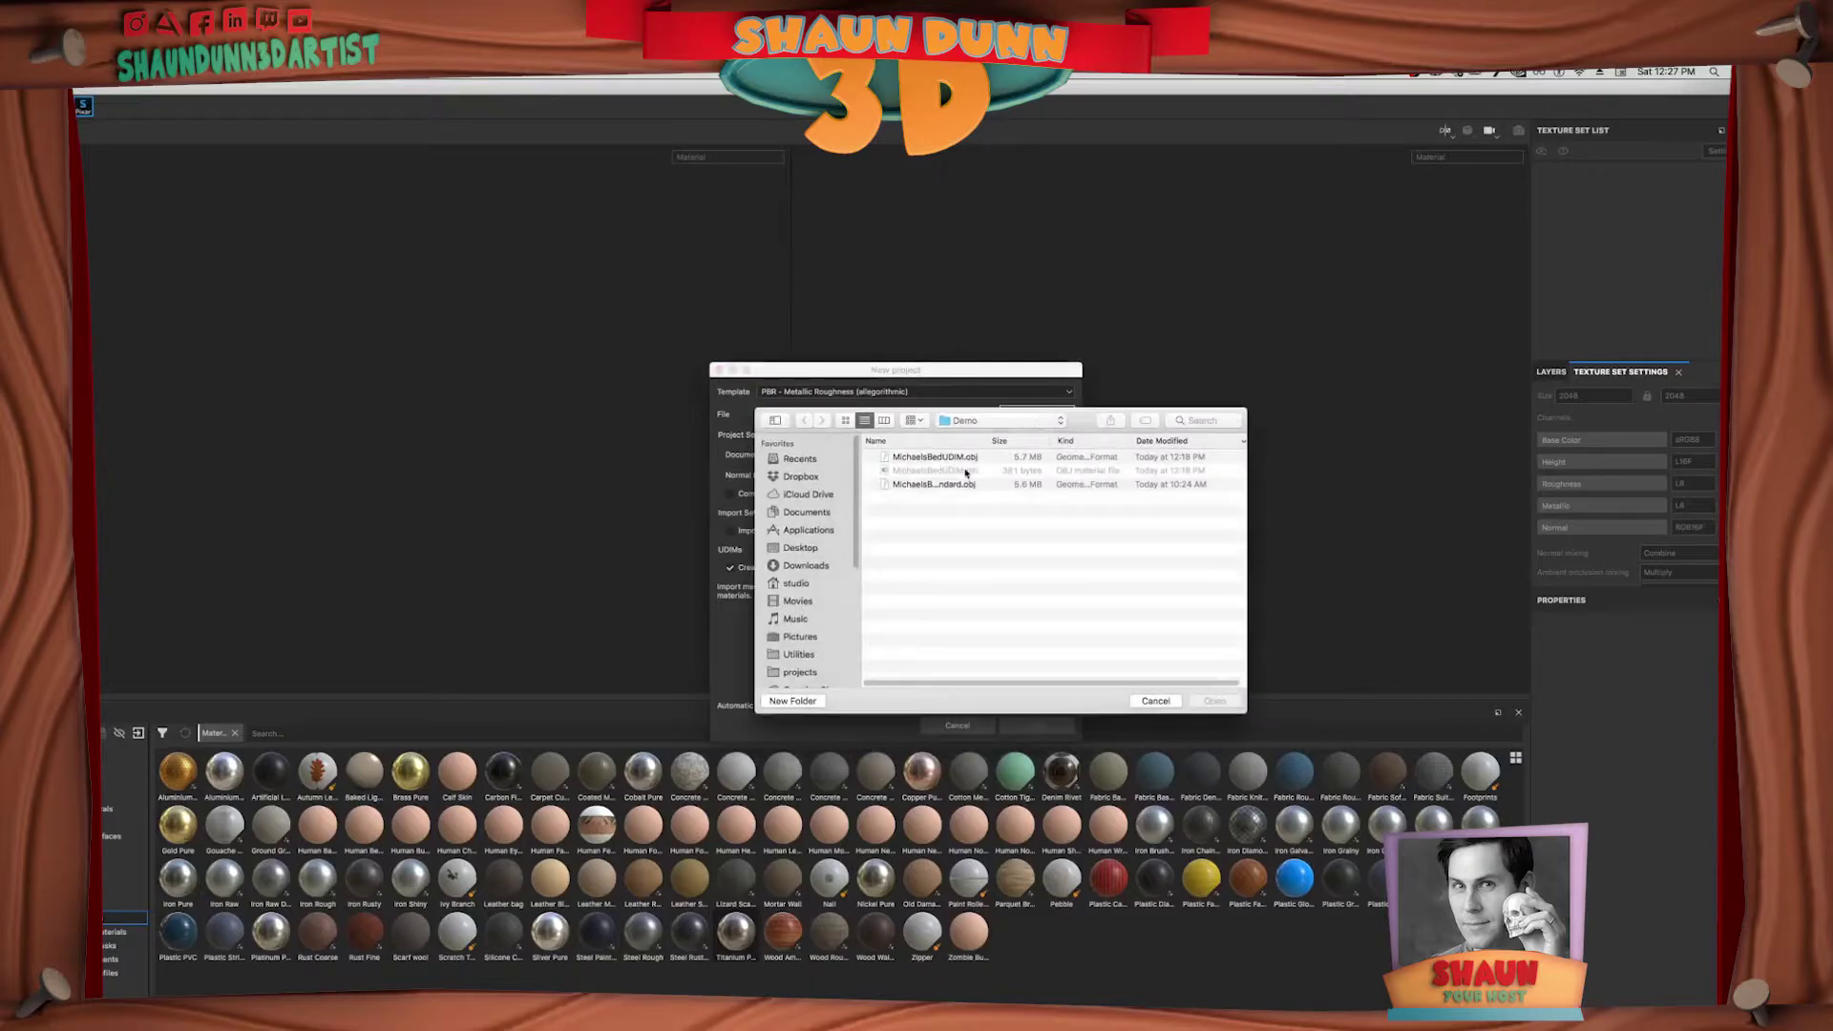
{"action": "left_click", "coordinate": [941, 459]}
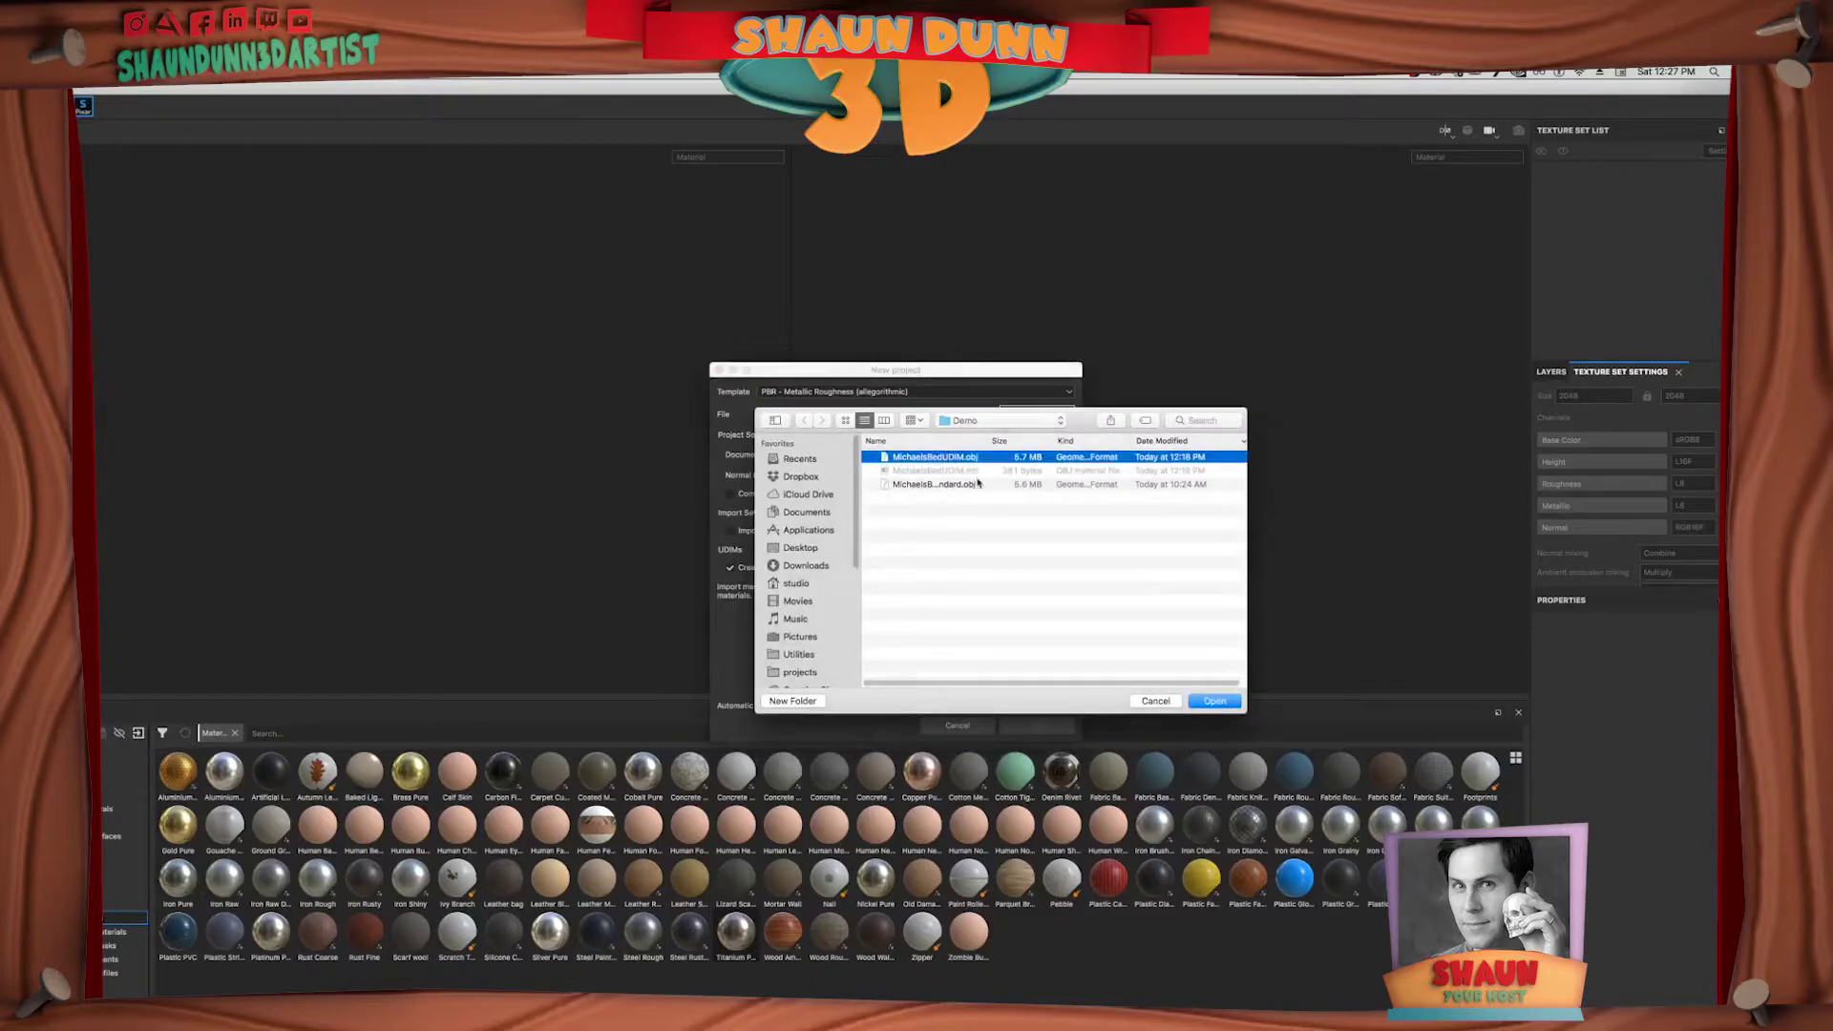
{"action": "left_click", "coordinate": [1214, 701]}
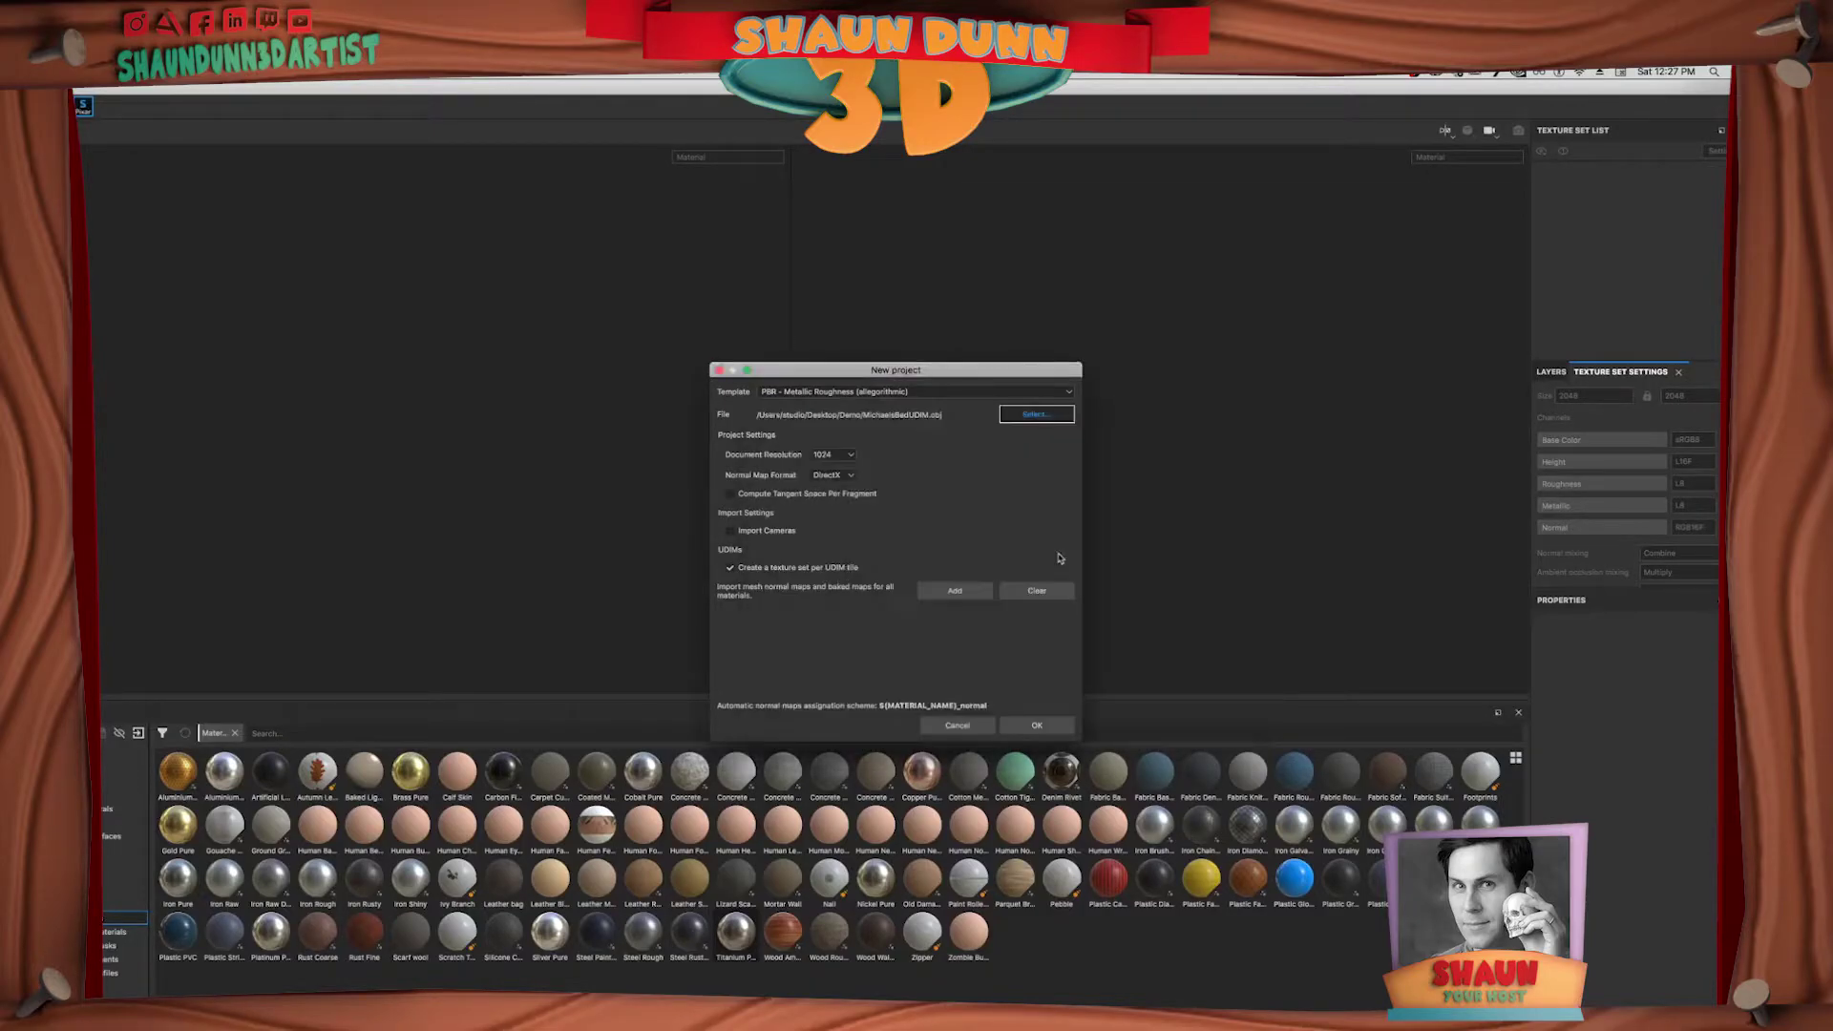
{"action": "left_click", "coordinate": [823, 456]}
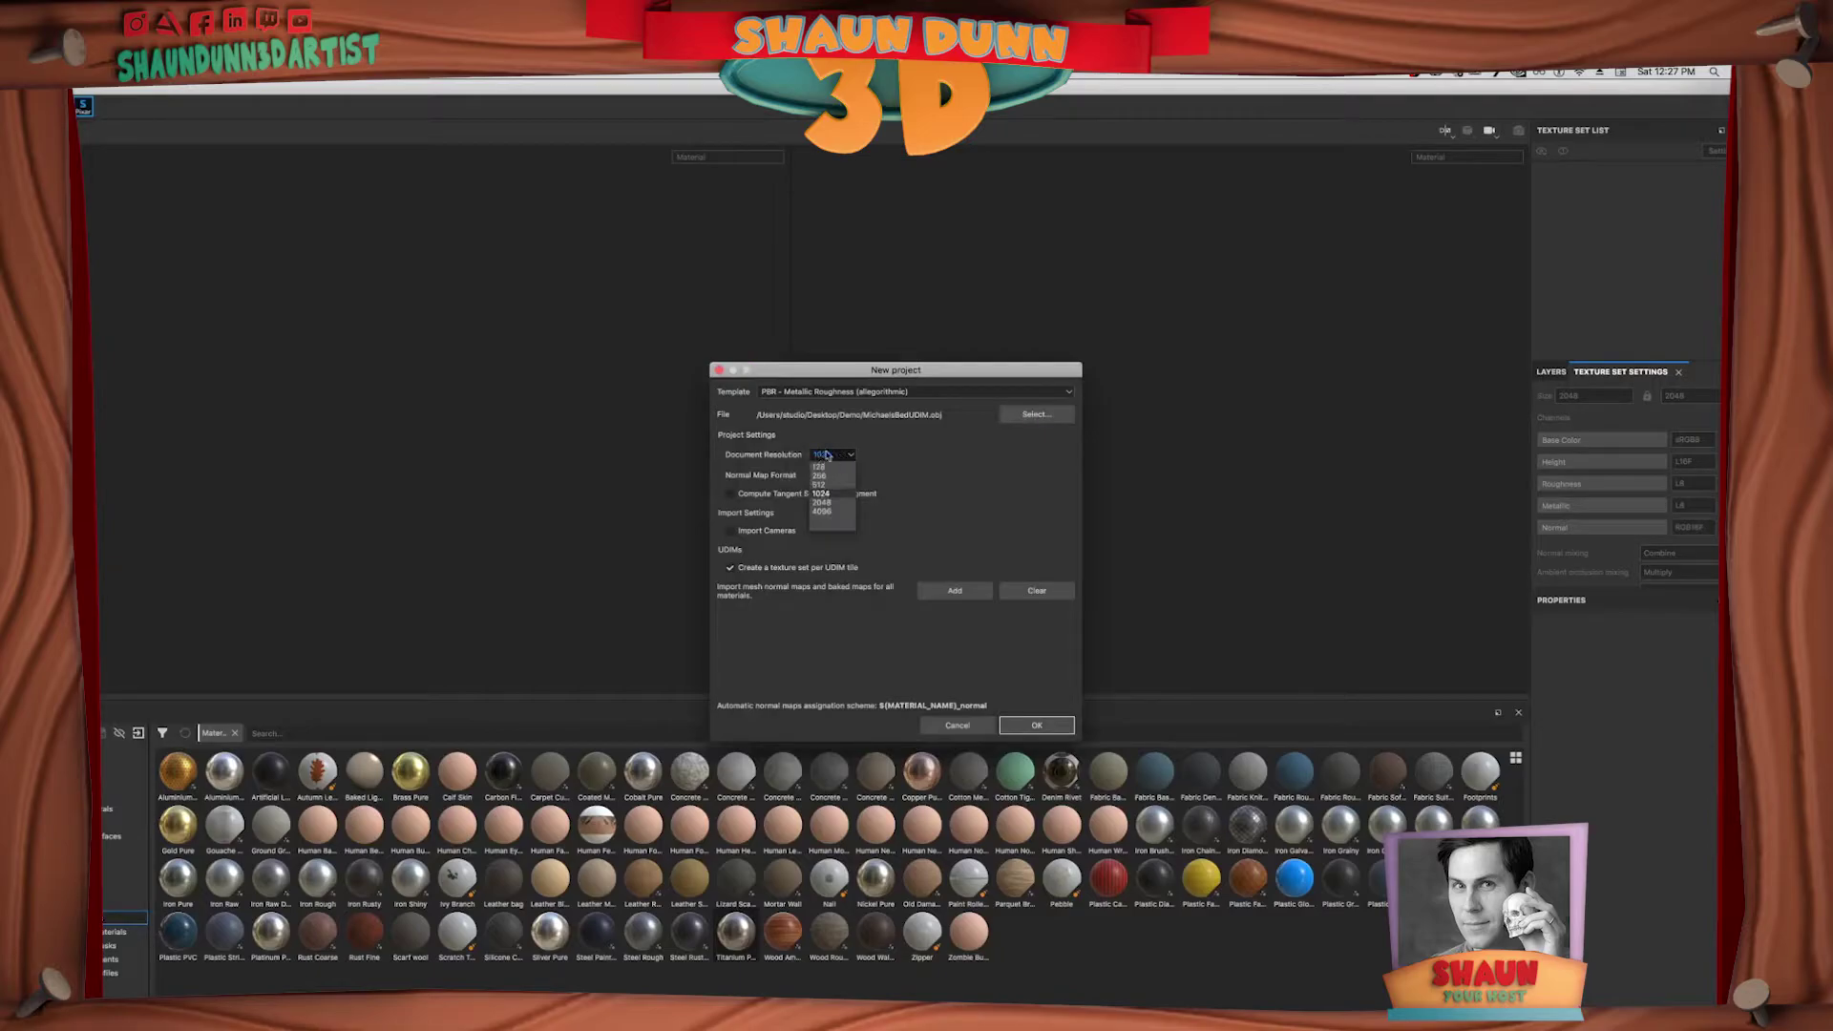
{"action": "left_click", "coordinate": [823, 502]}
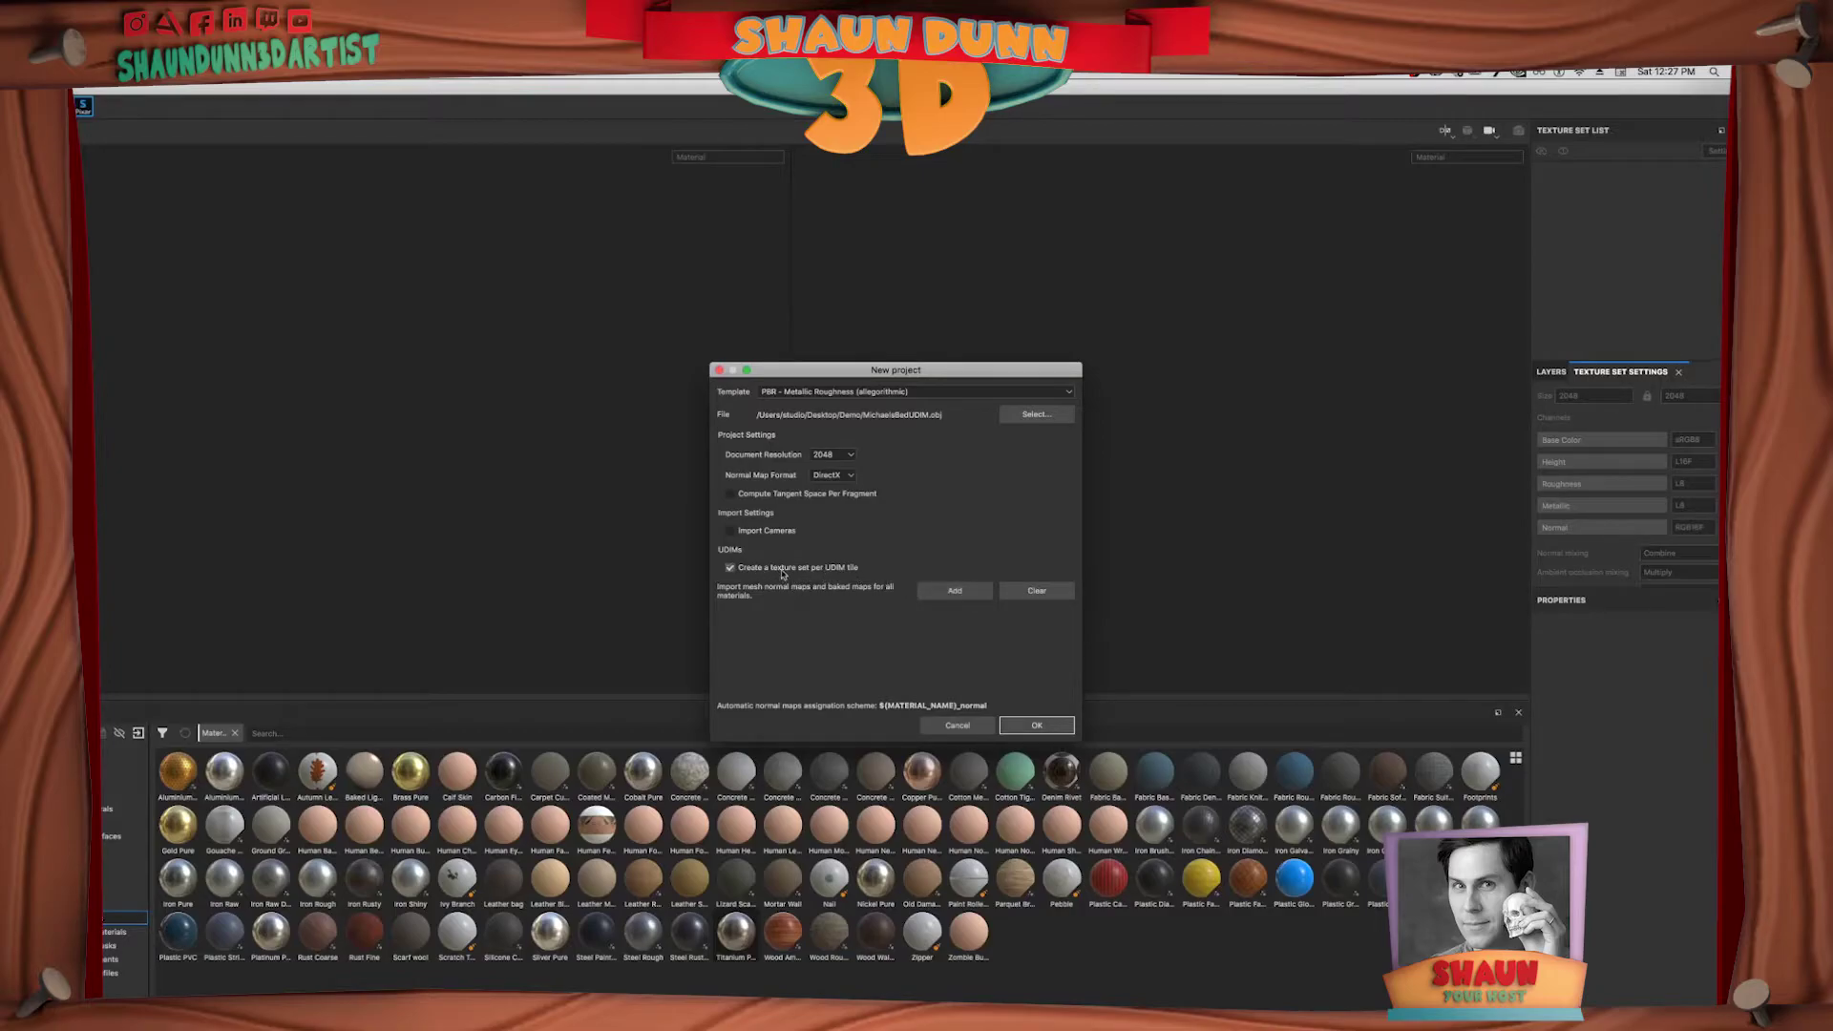
{"action": "left_click", "coordinate": [1045, 727]}
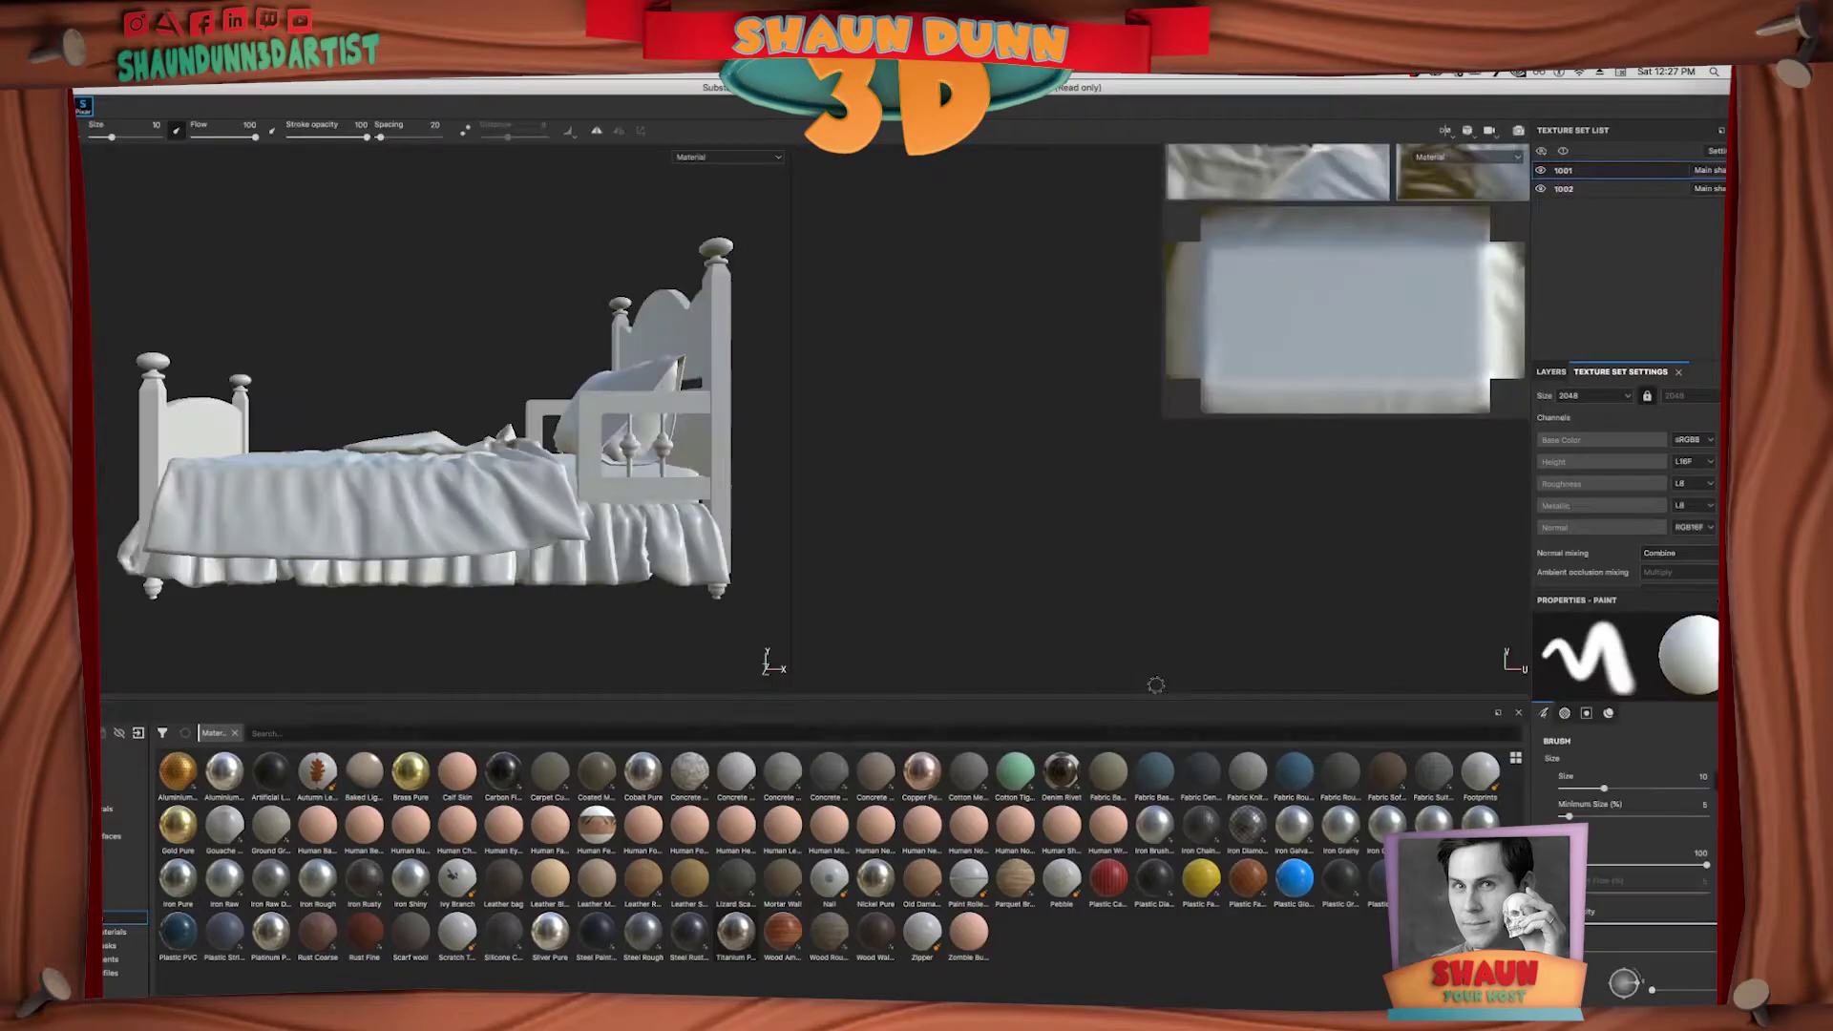
{"action": "left_click_drag", "start_coordinate": [583, 538], "coordinate": [520, 554], "text": "alt"}
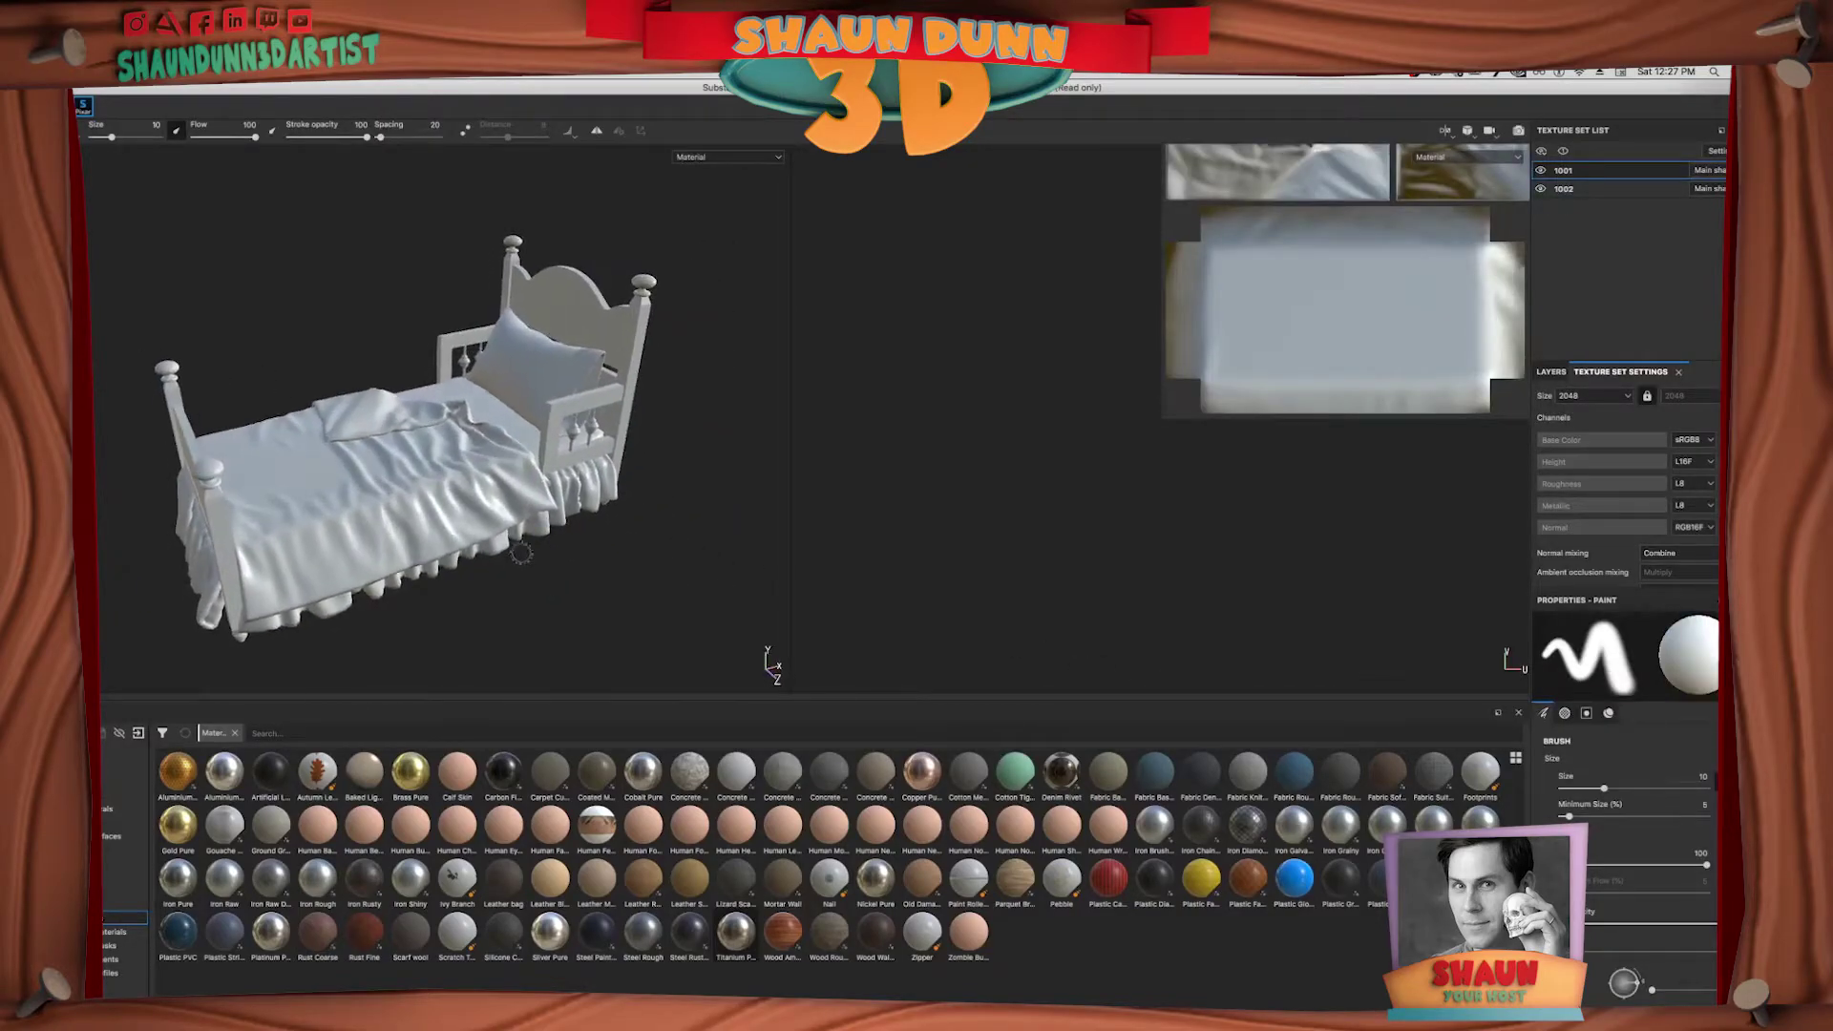
{"action": "middle_click_drag", "start_coordinate": [520, 554], "coordinate": [568, 554], "text": "alt"}
Recentre the bed and inspect texture set 1001's UV layout in the 2D view.
{"action": "middle_click_drag", "start_coordinate": [573, 470], "coordinate": [542, 500], "text": "alt"}
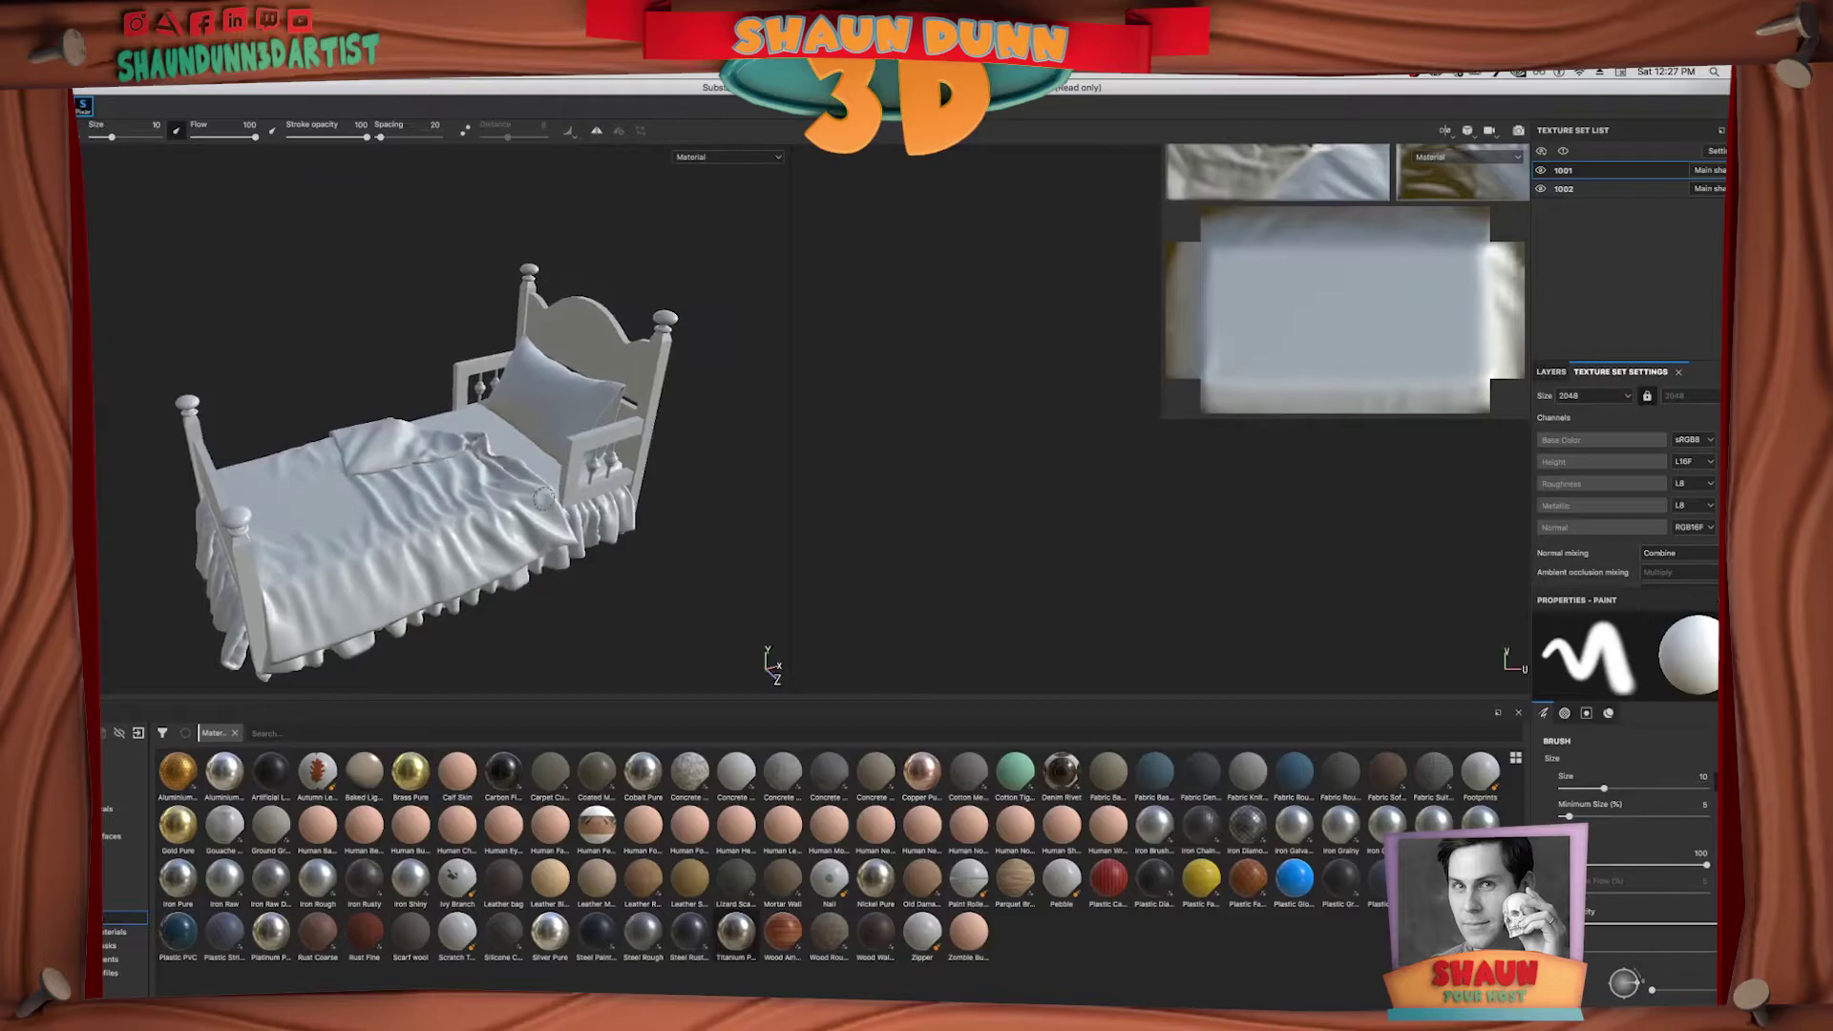
{"action": "left_click_drag", "start_coordinate": [542, 498], "coordinate": [523, 497], "text": "alt"}
{"action": "left_click", "coordinate": [1636, 191]}
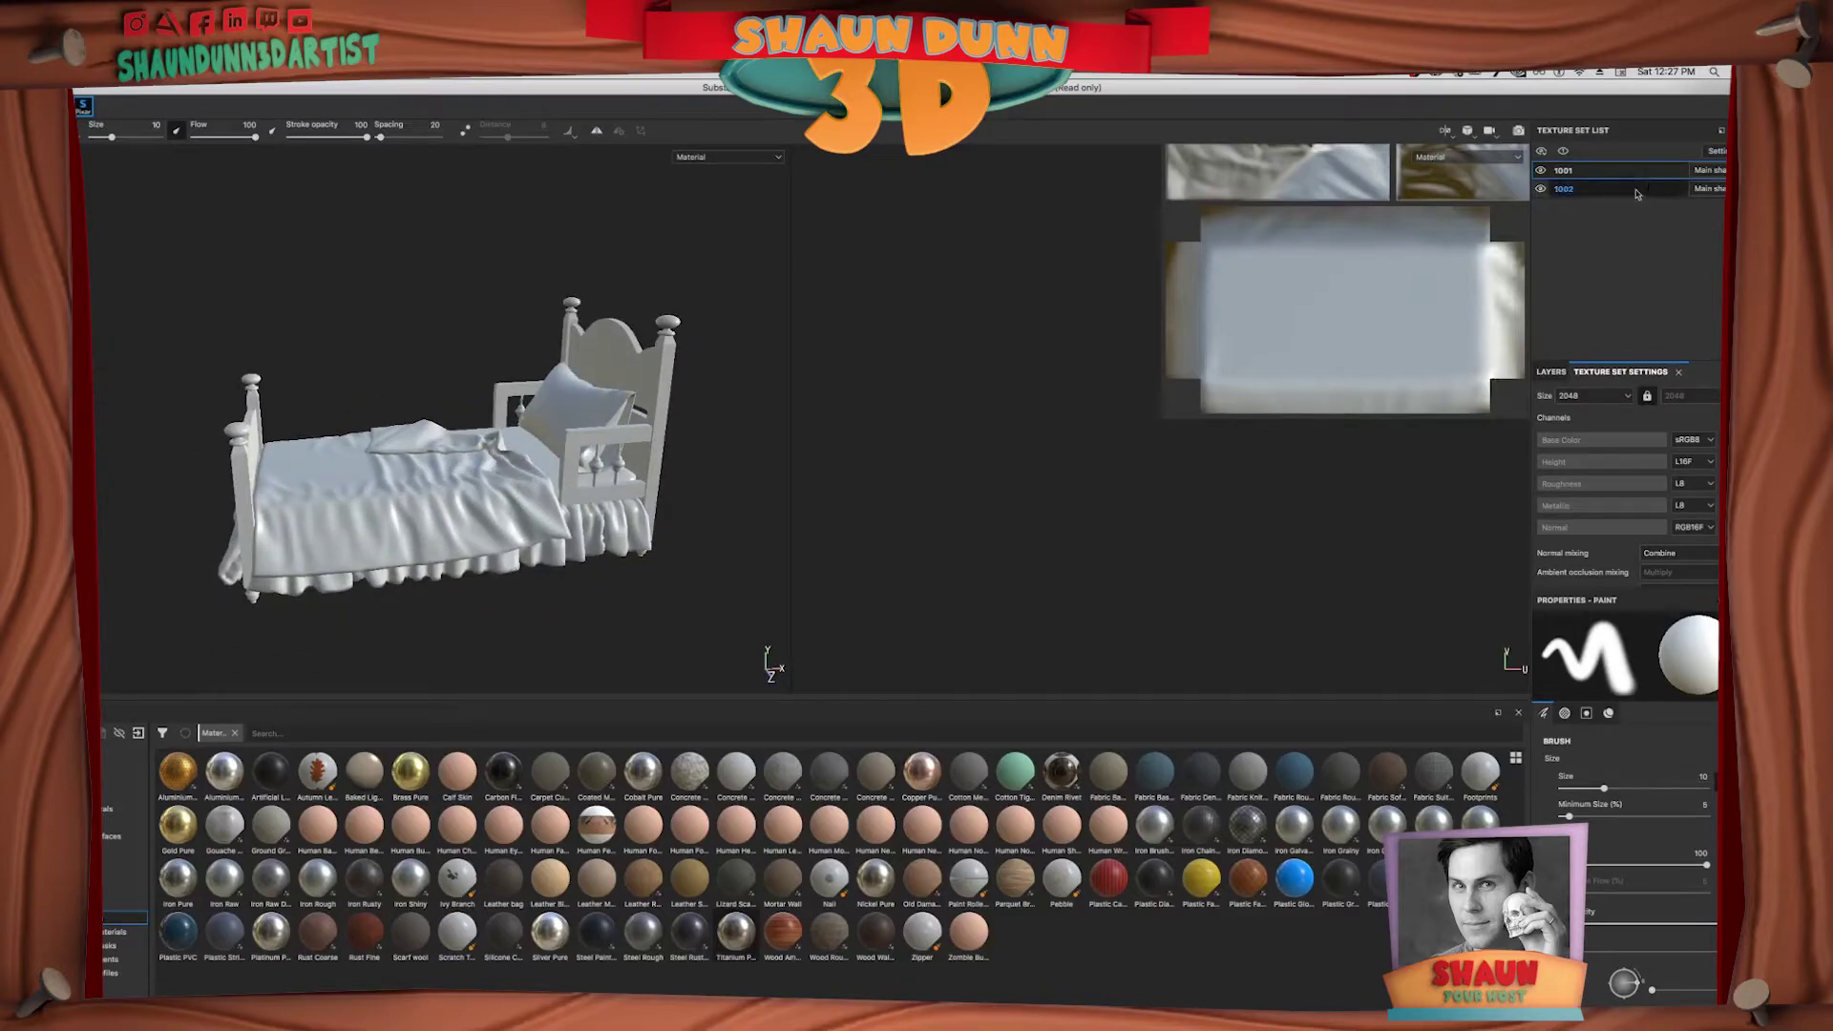
{"action": "left_click", "coordinate": [1623, 171]}
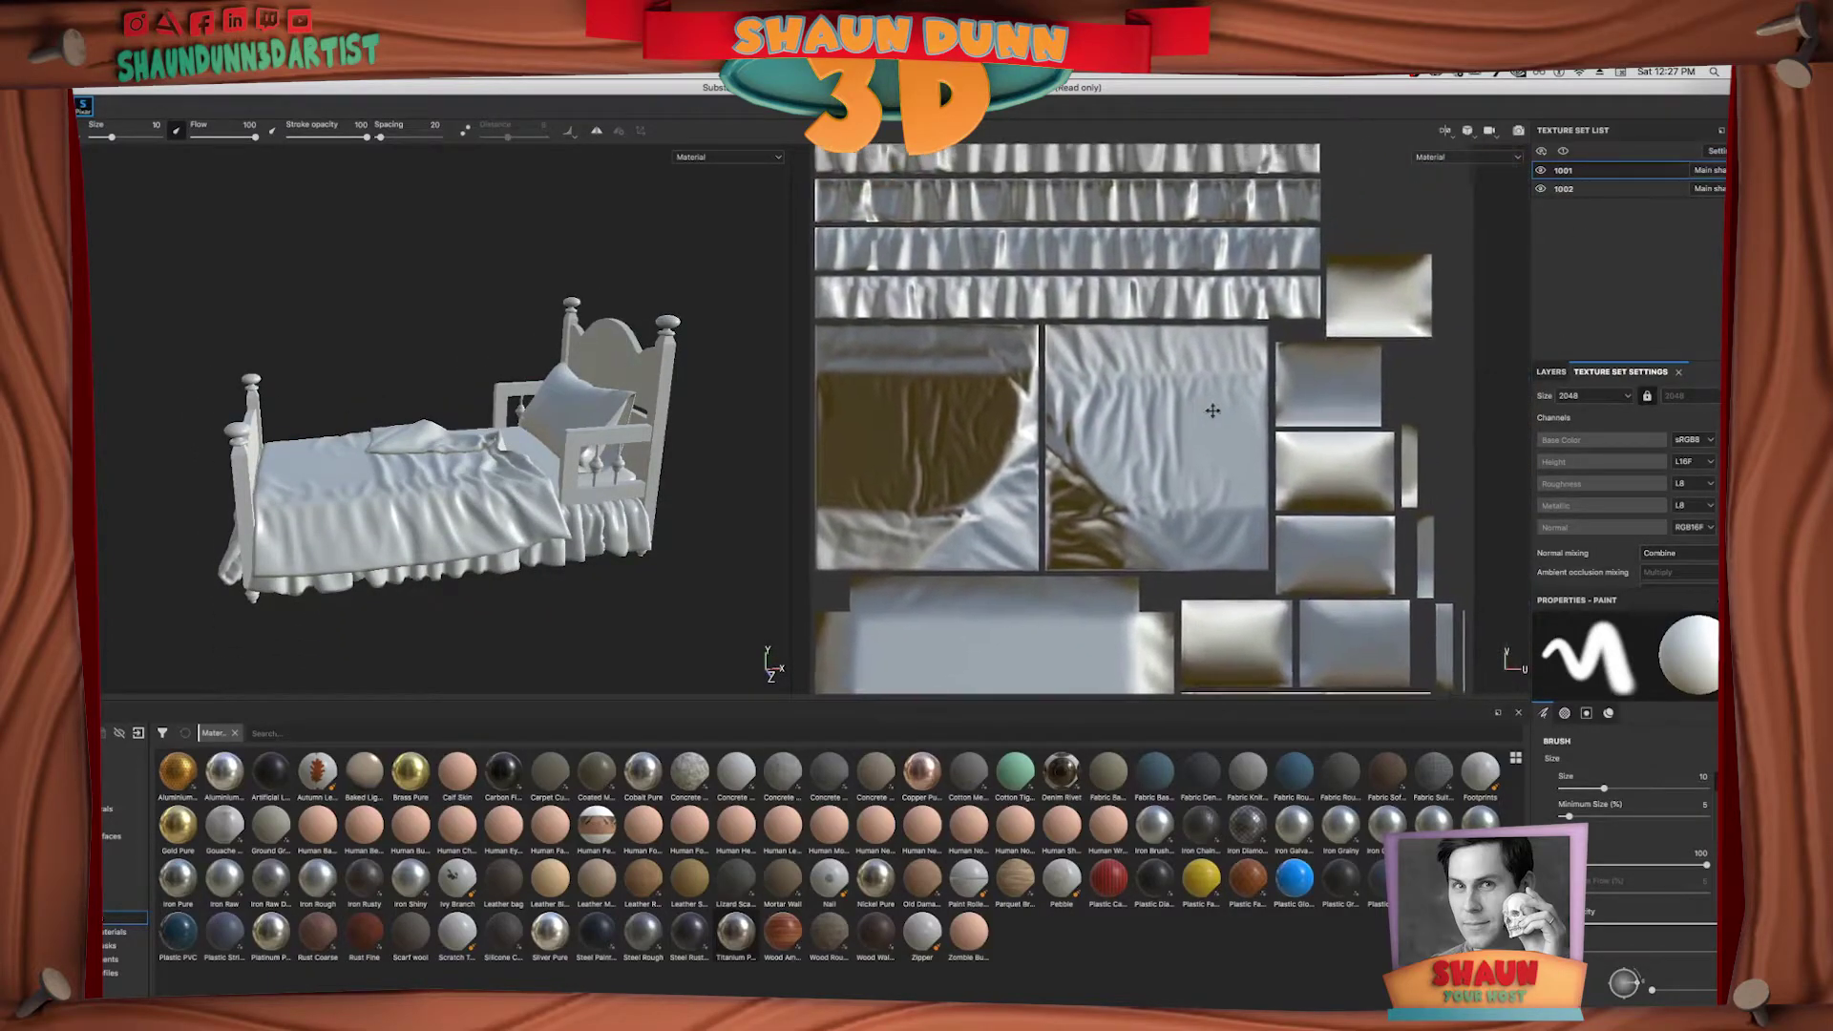
{"action": "scroll", "coordinate": [1213, 410], "scroll_direction": "down", "scroll_amount": 2}
{"action": "middle_click_drag", "start_coordinate": [1242, 374], "coordinate": [1292, 335]}
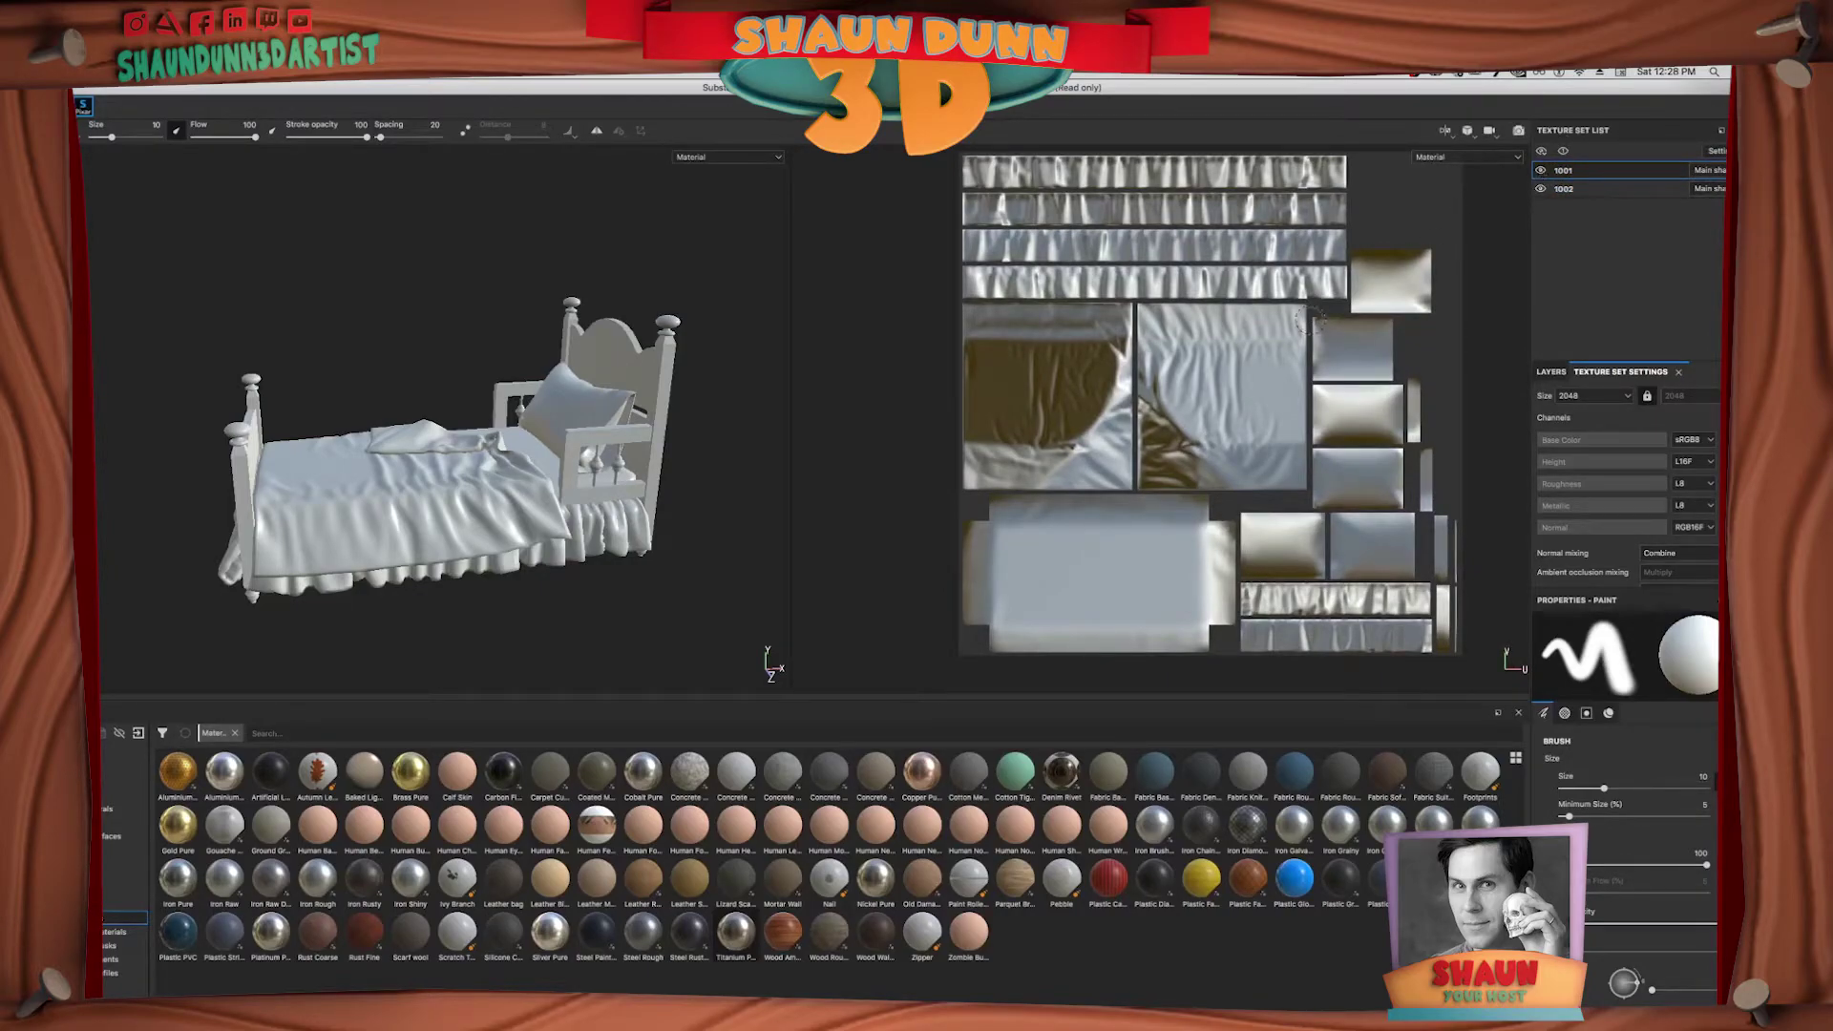
{"action": "middle_click_drag", "start_coordinate": [1308, 321], "coordinate": [1212, 315]}
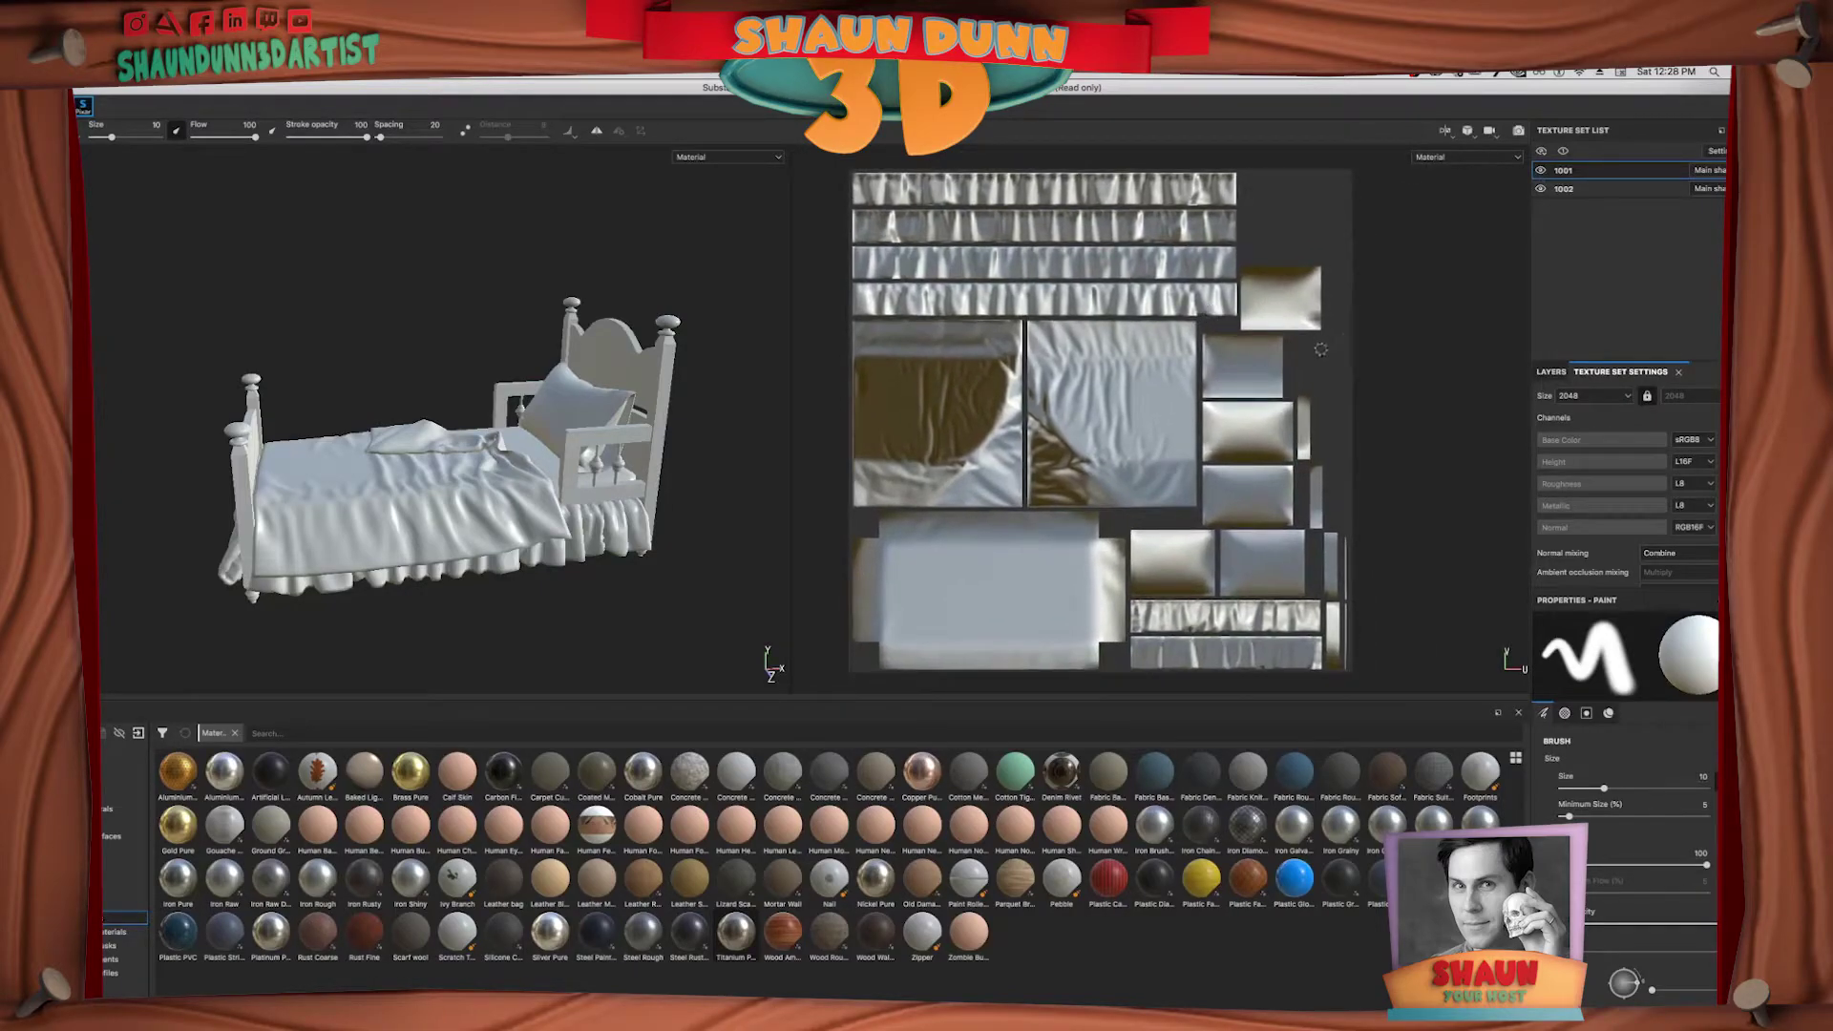
Keep set 1001's name, compare its UVs with set 1002's, ending on 1002's frame layout.
{"action": "double_click", "coordinate": [1558, 172]}
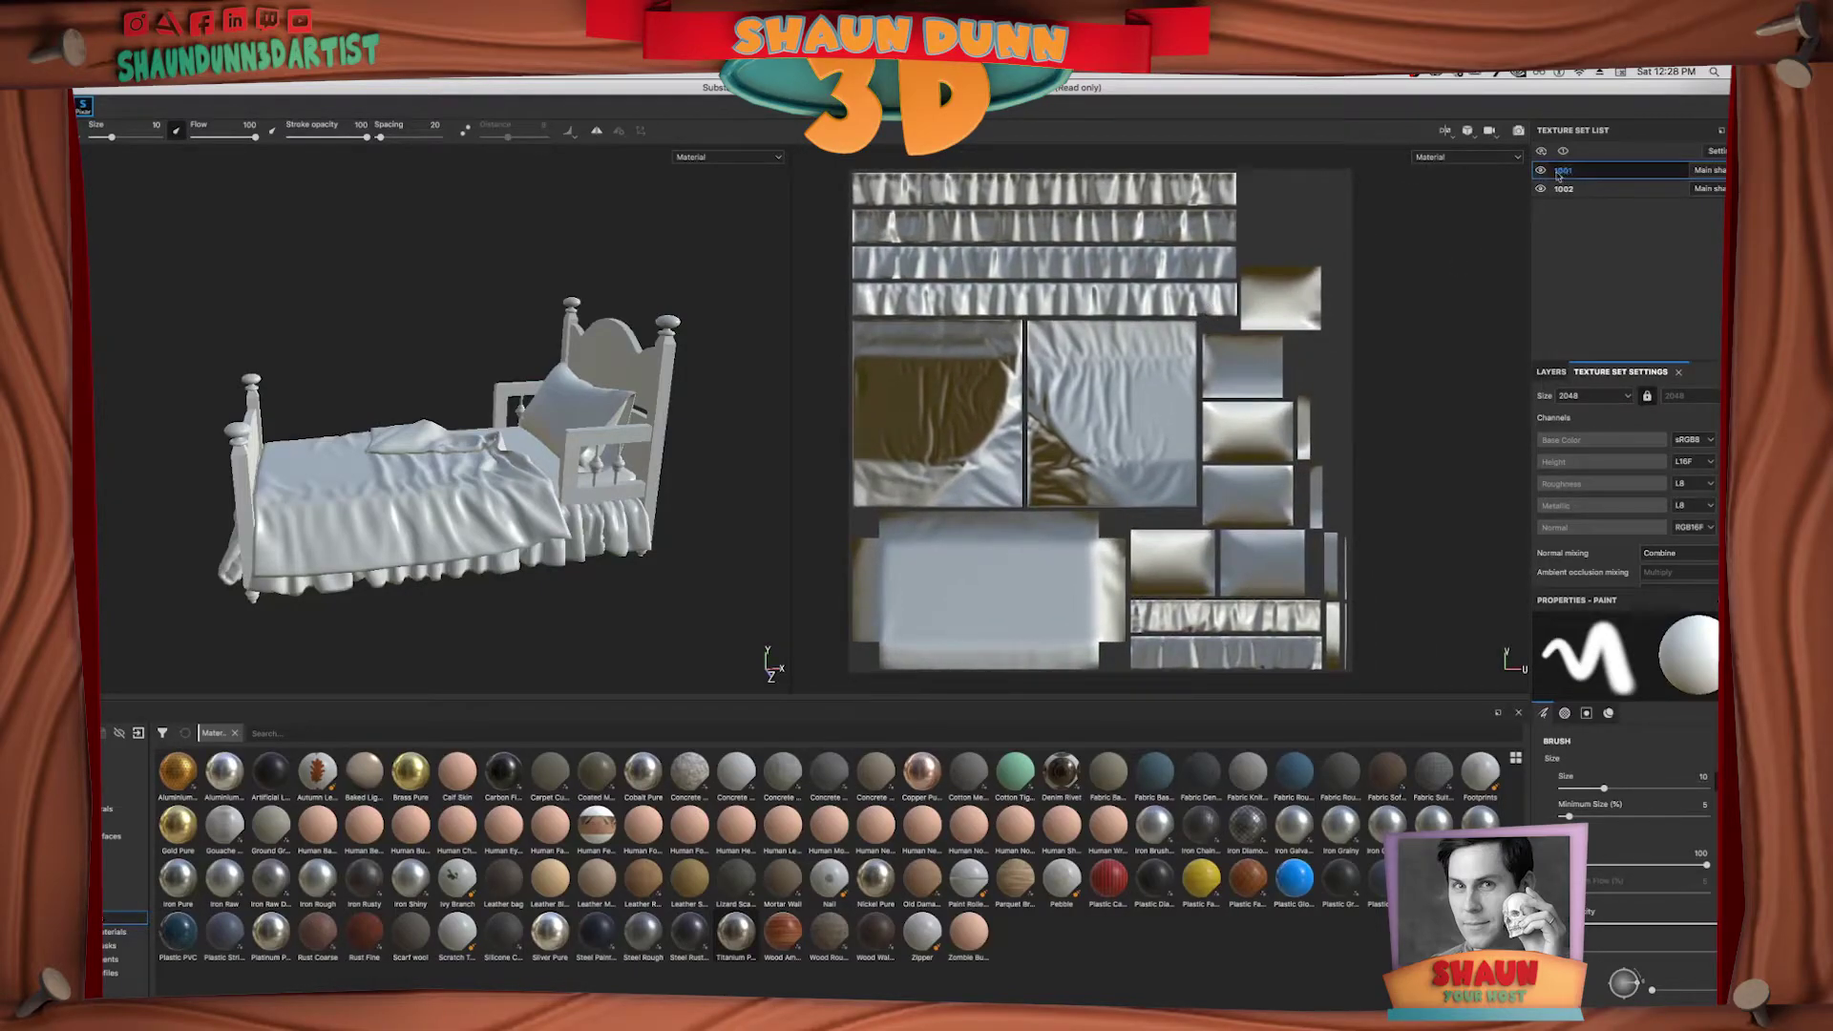
{"action": "key", "text": "Return"}
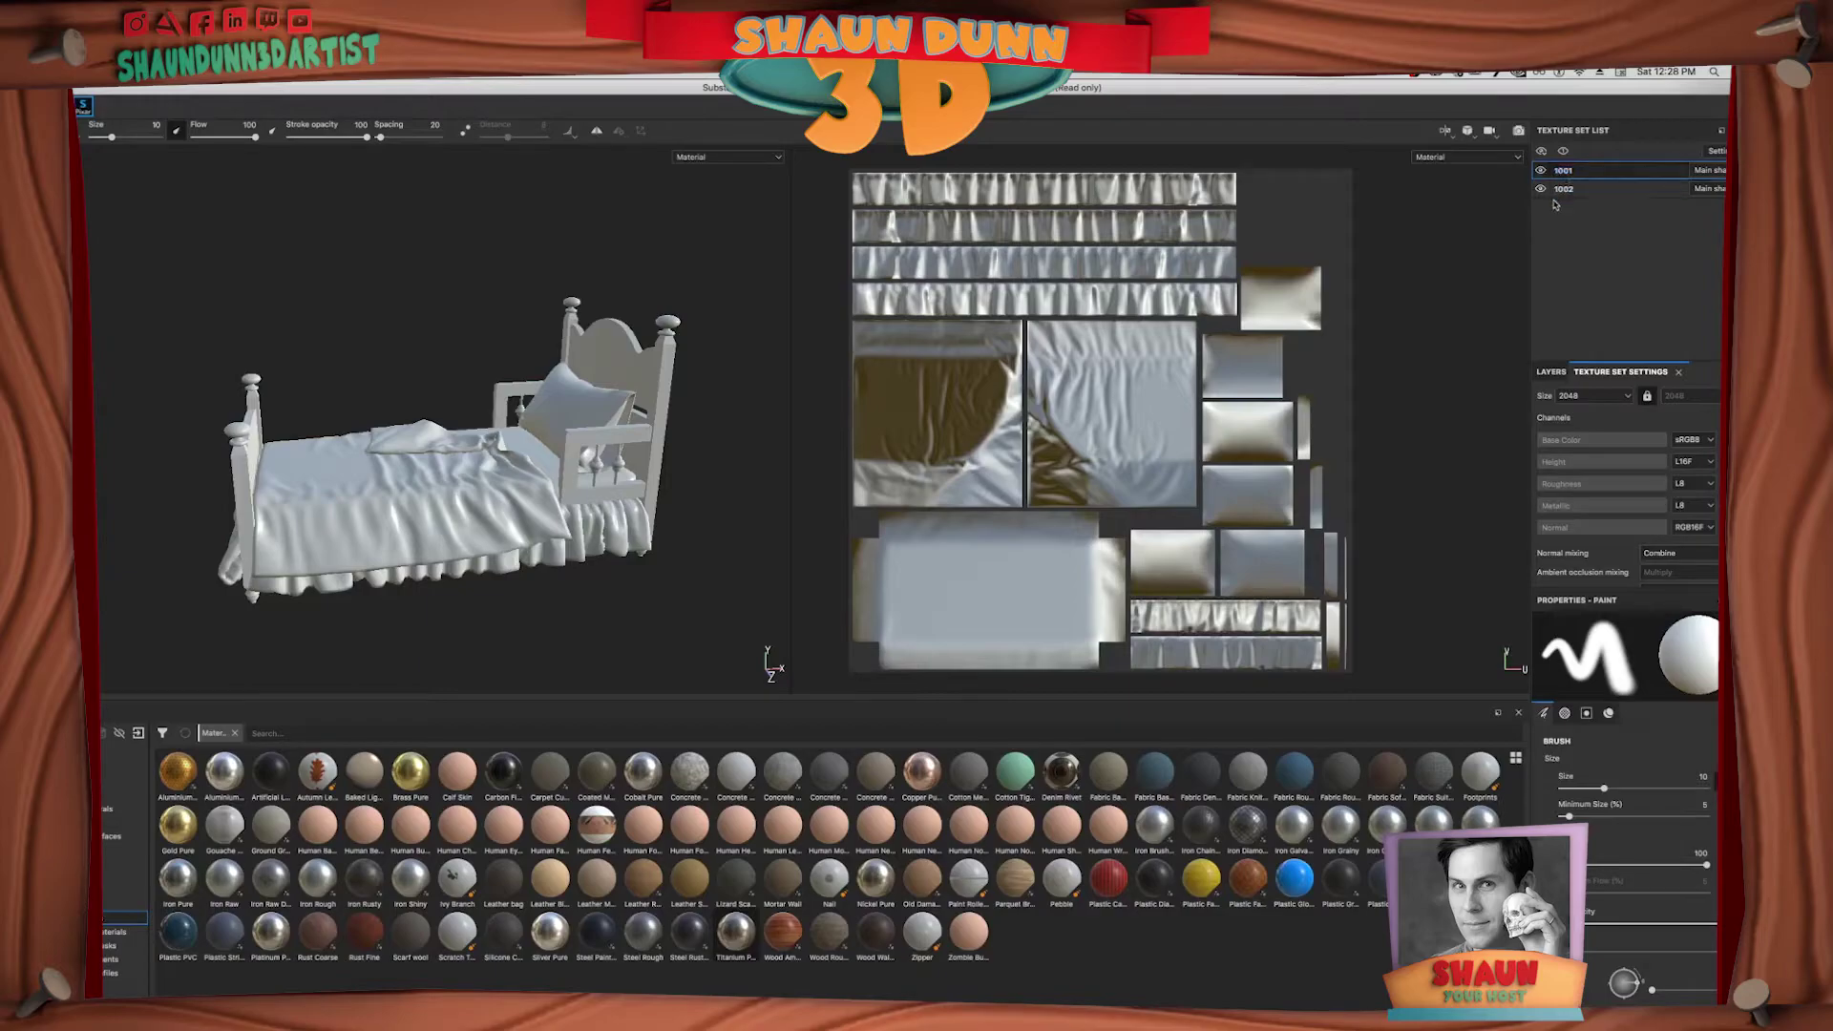
{"action": "left_click", "coordinate": [1566, 190]}
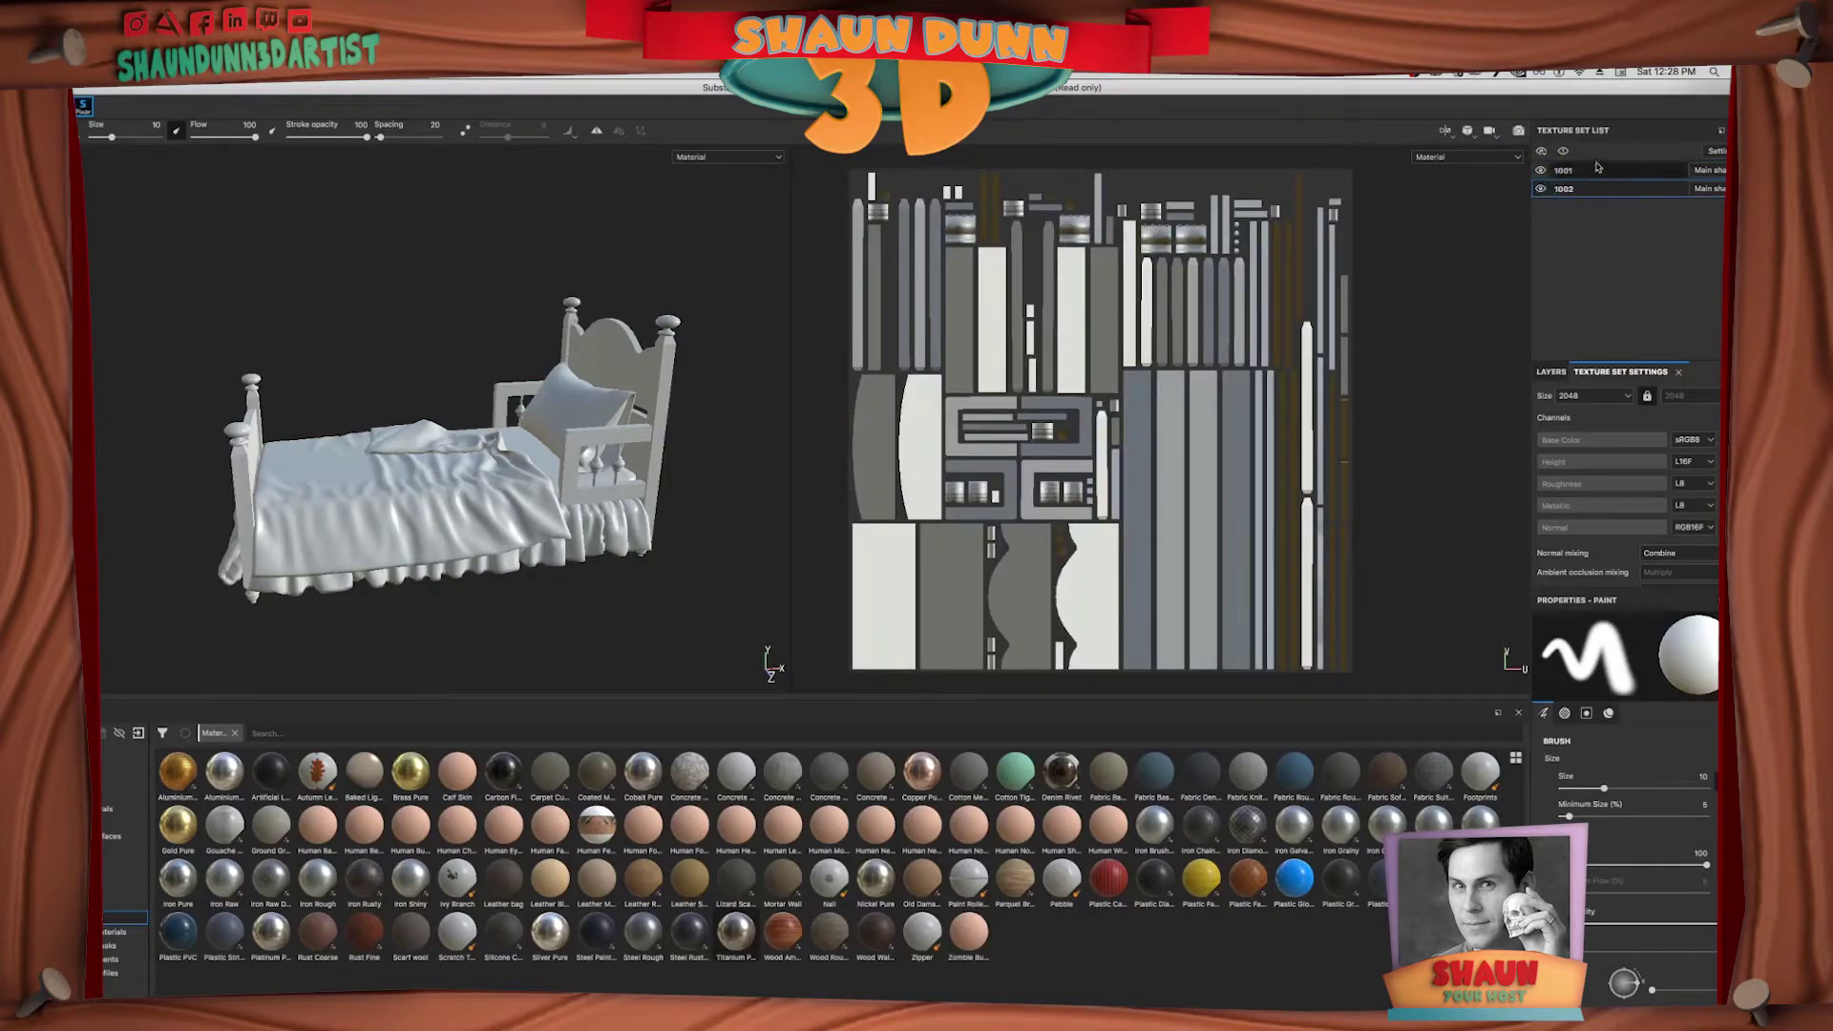
{"action": "left_click", "coordinate": [1566, 172]}
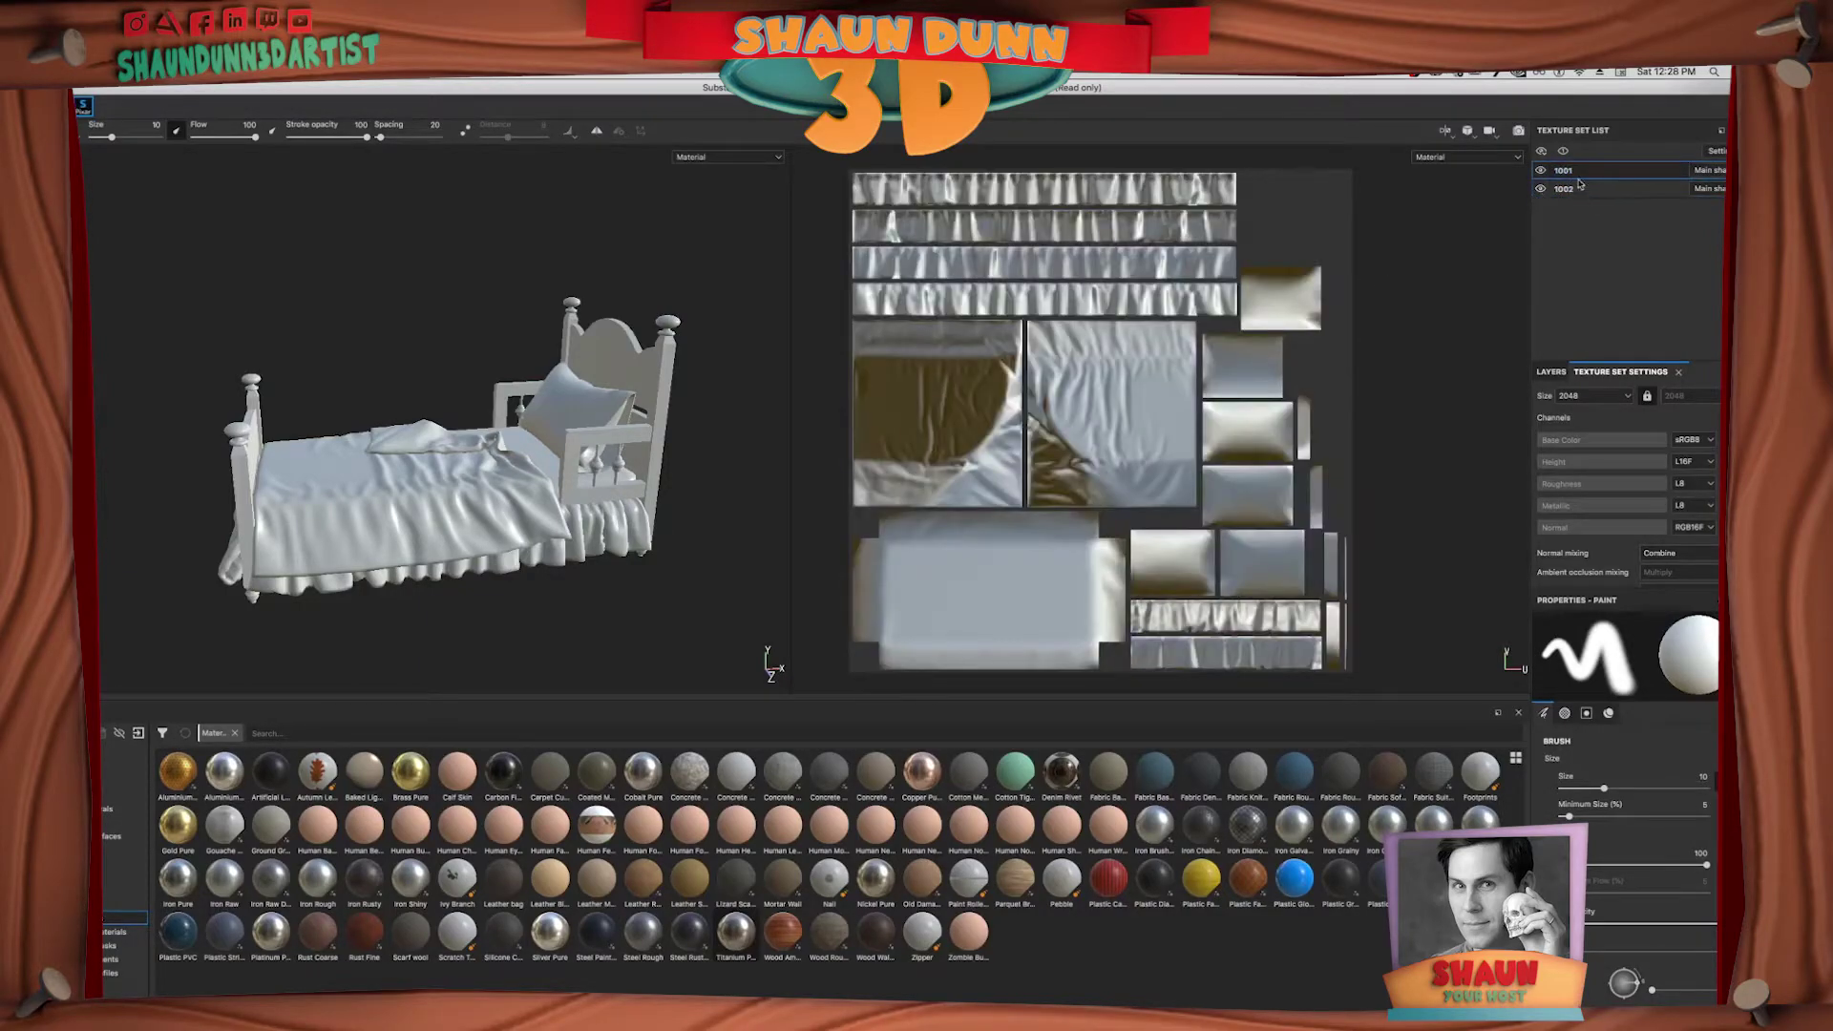
{"action": "scroll", "coordinate": [1348, 287], "scroll_direction": "down", "scroll_amount": 1}
{"action": "middle_click_drag", "start_coordinate": [1289, 304], "coordinate": [1285, 331]}
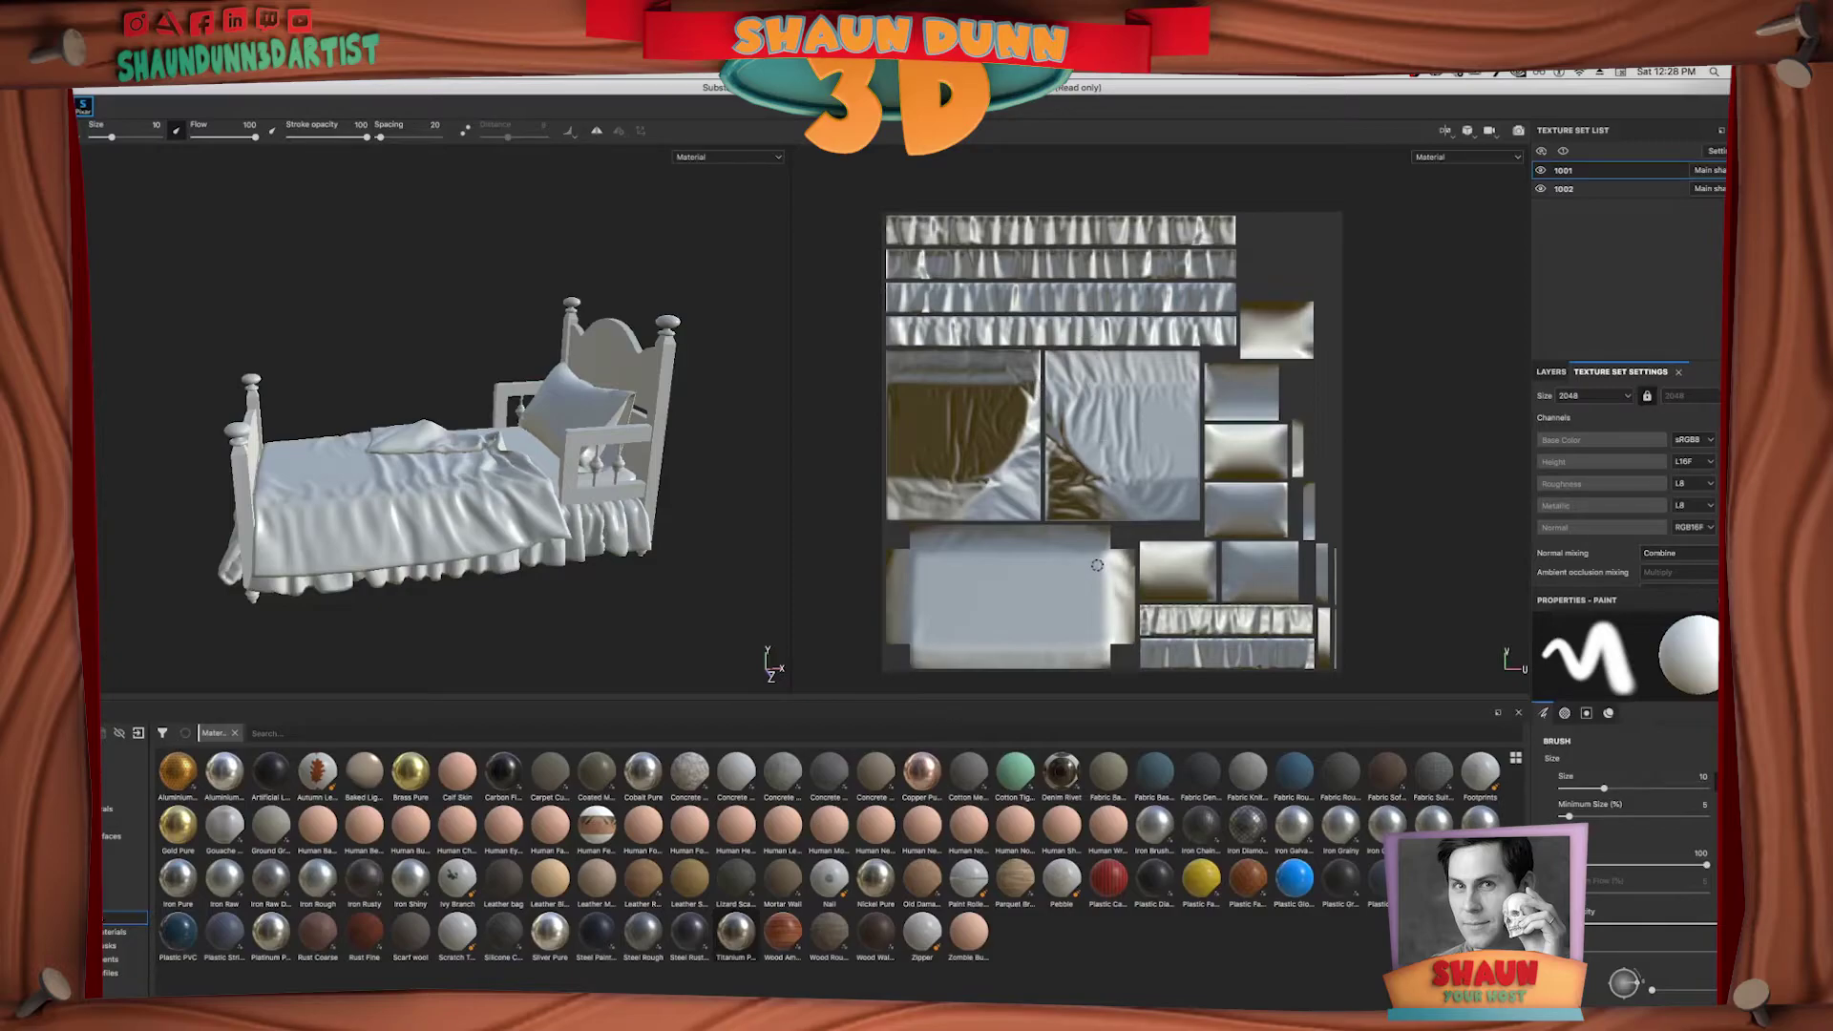
{"action": "left_click", "coordinate": [1566, 189]}
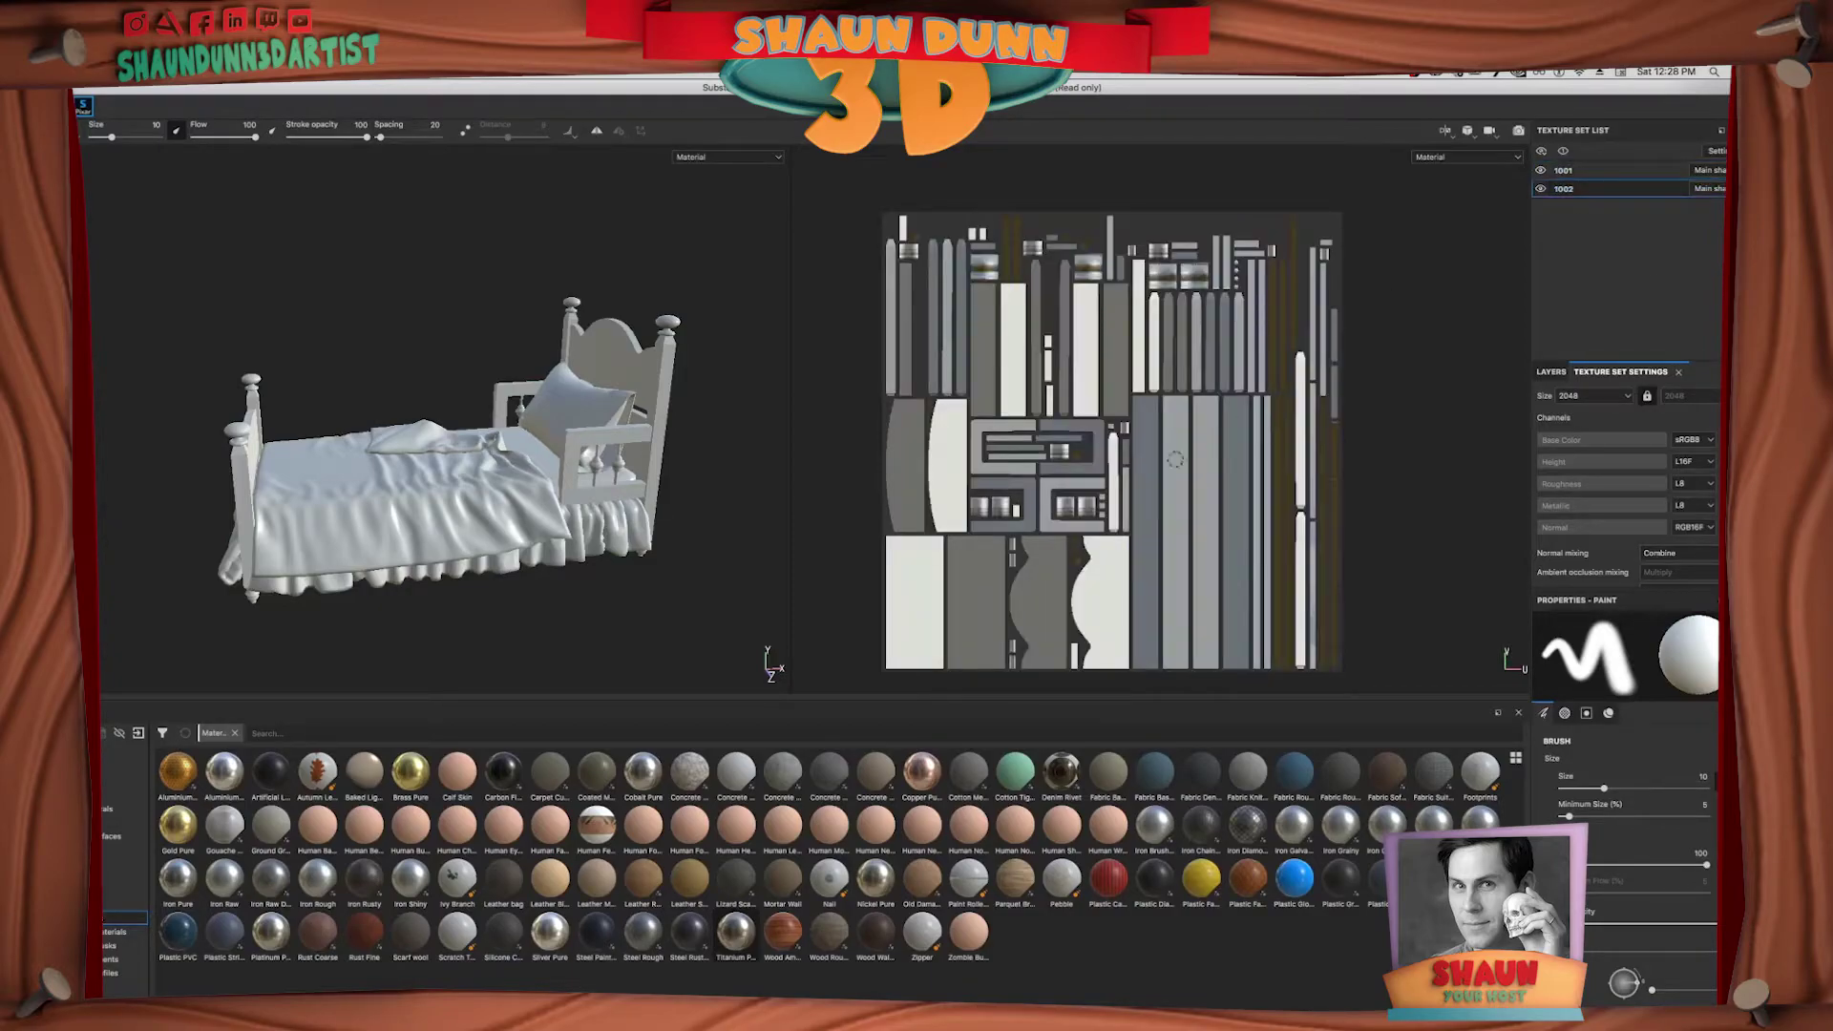
{"action": "scroll", "coordinate": [1176, 460], "scroll_direction": "down", "scroll_amount": 1}
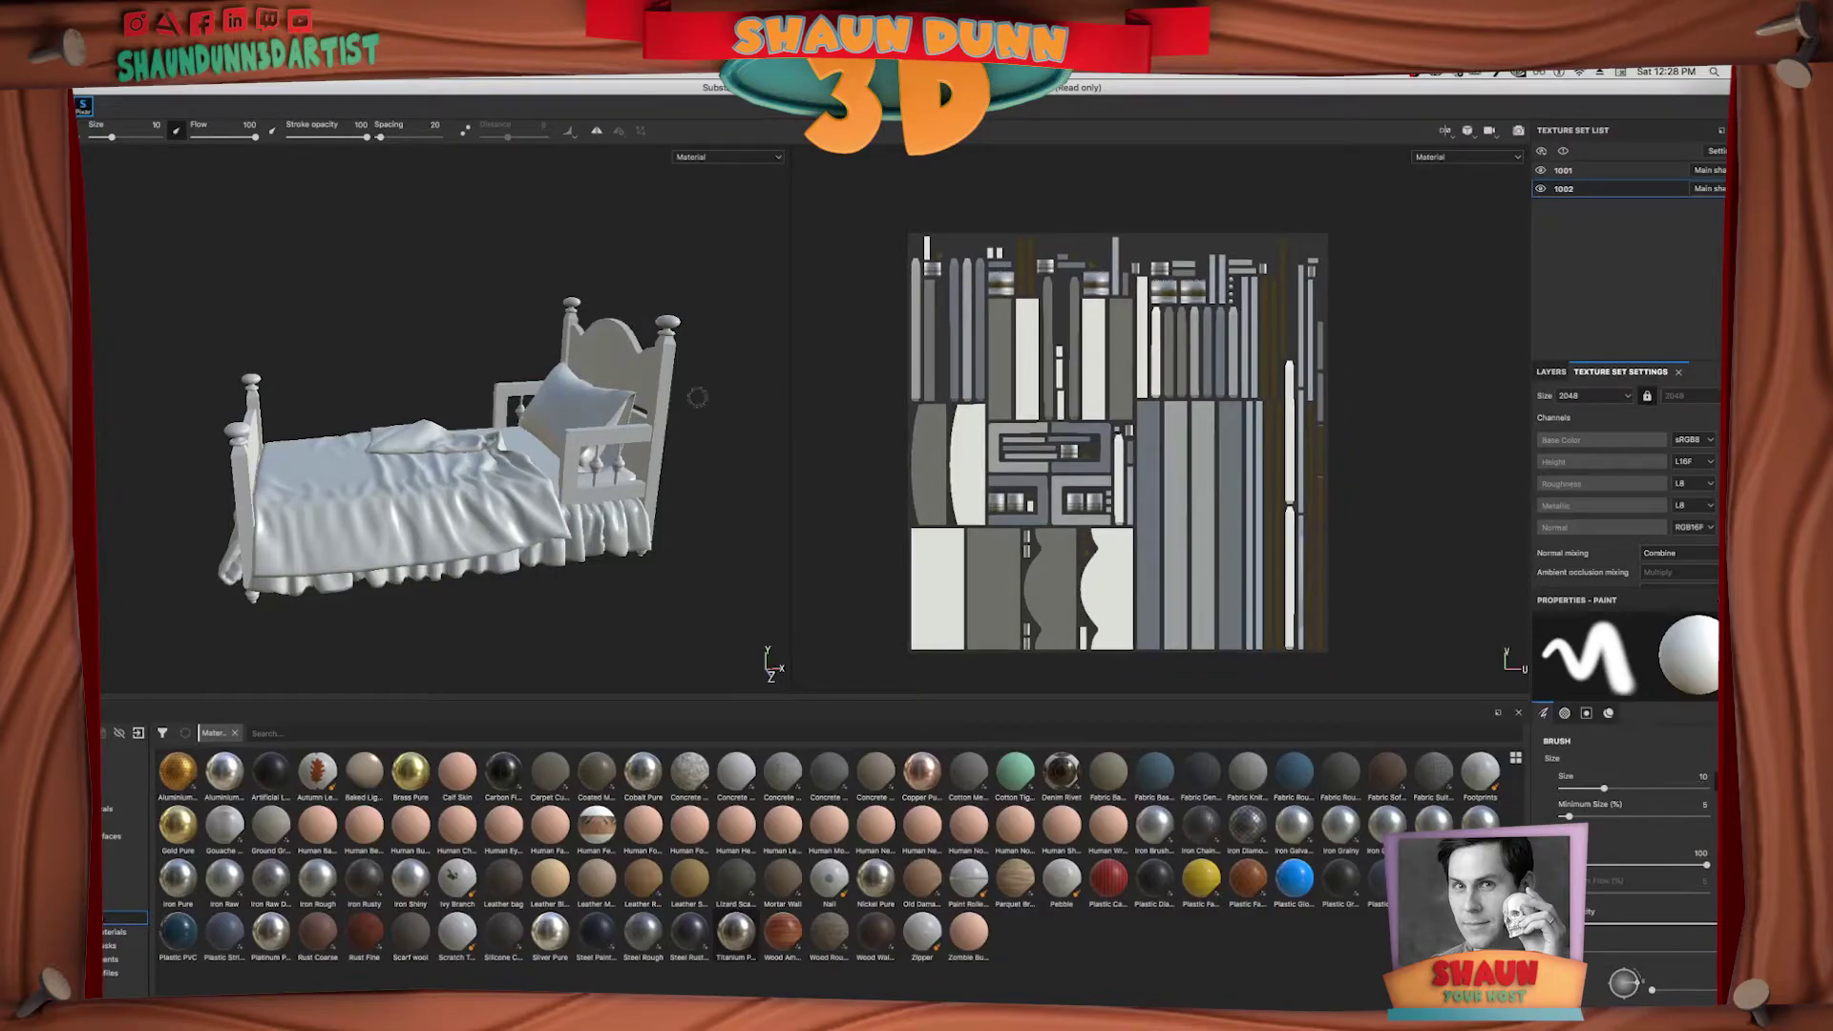
{"action": "mouse_move", "coordinate": [617, 420]}
{"action": "left_mouse_down", "text": "alt"}
{"action": "mouse_move", "coordinate": [731, 451]}
{"action": "mouse_move", "coordinate": [590, 472]}
{"action": "mouse_move", "coordinate": [630, 420]}
{"action": "left_mouse_up", "text": "alt"}
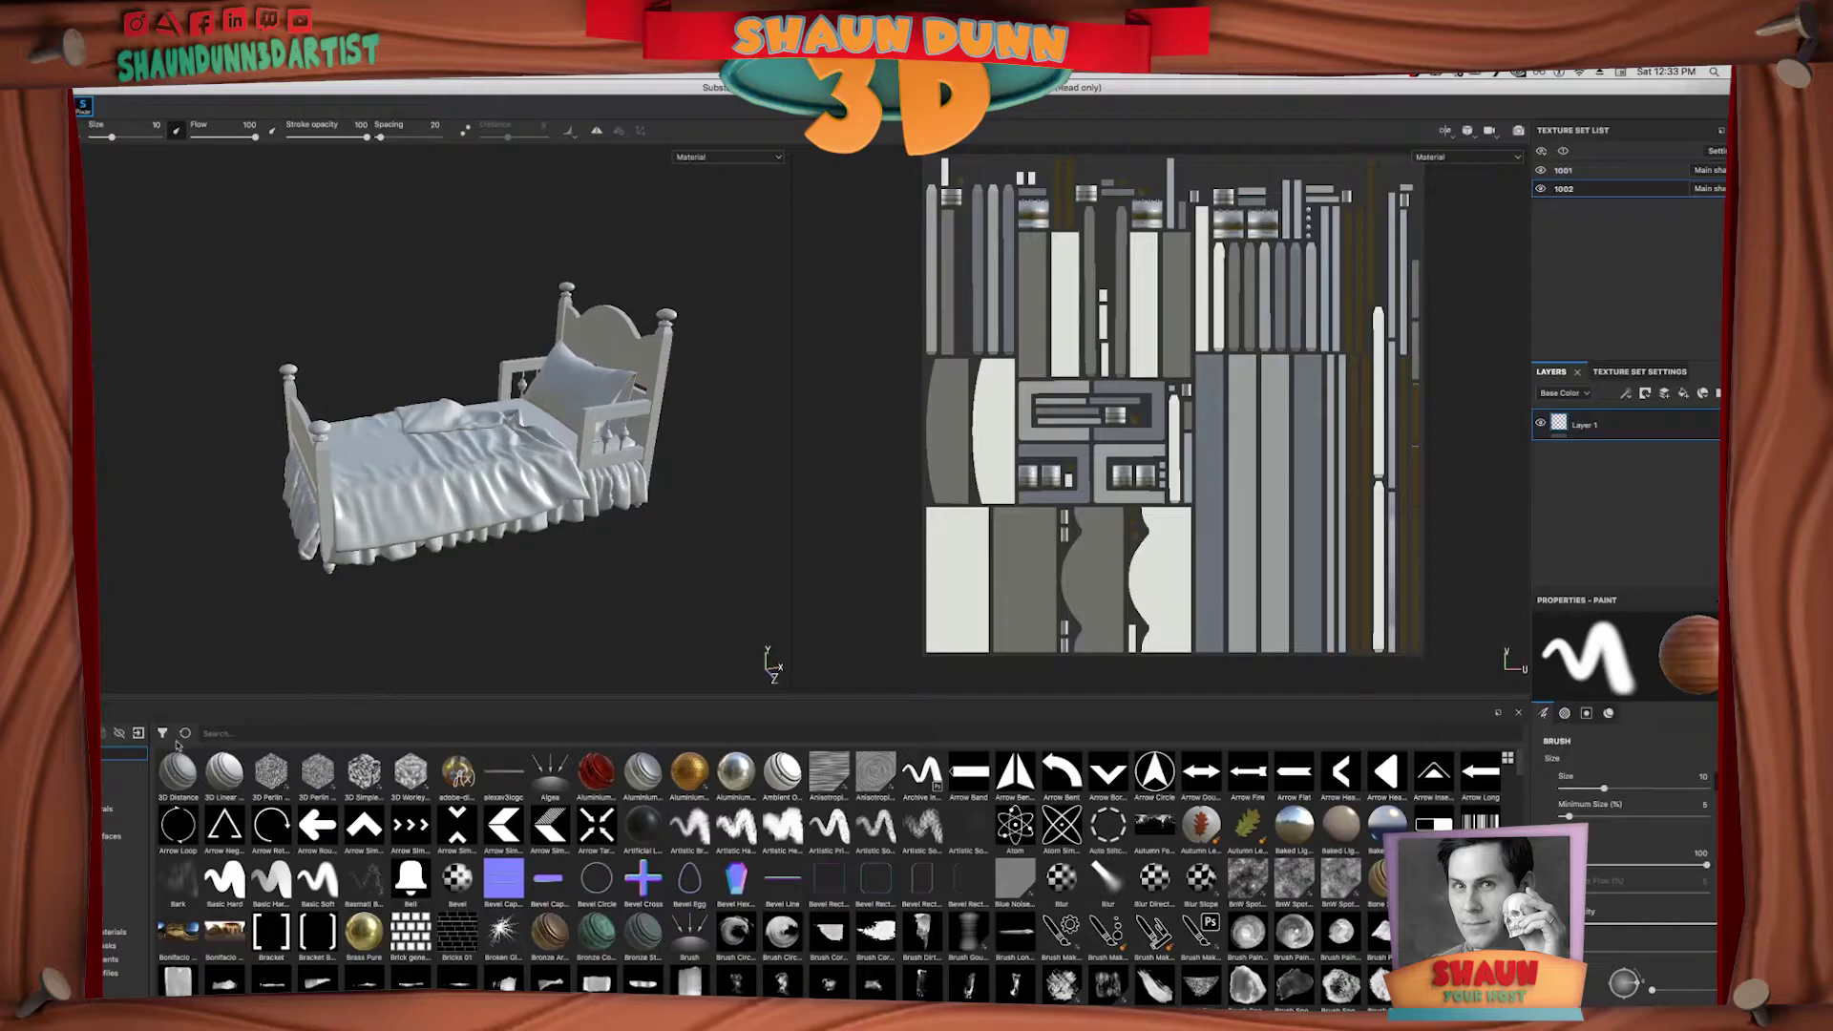
Search the shelf for 'wood' and apply Wood American Cherry to the frame's texture set 1002.
{"action": "left_click", "coordinate": [267, 733]}
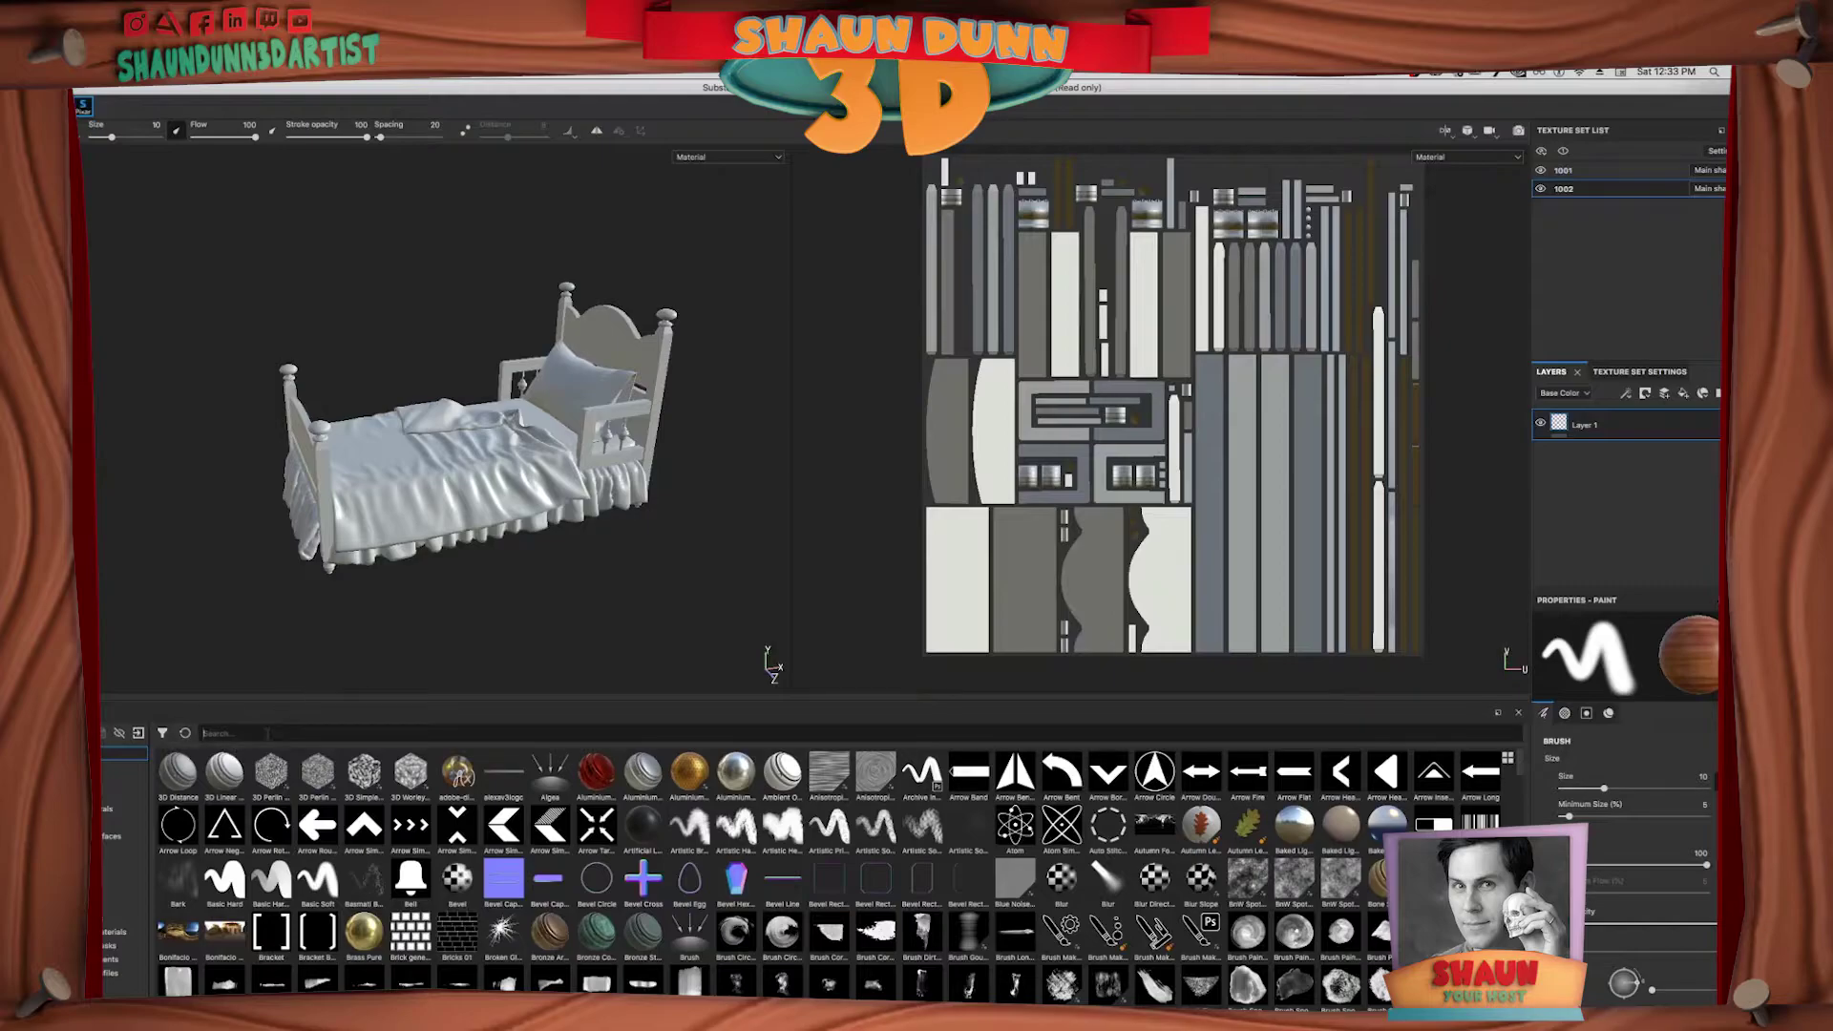
{"action": "type", "text": "wood"}
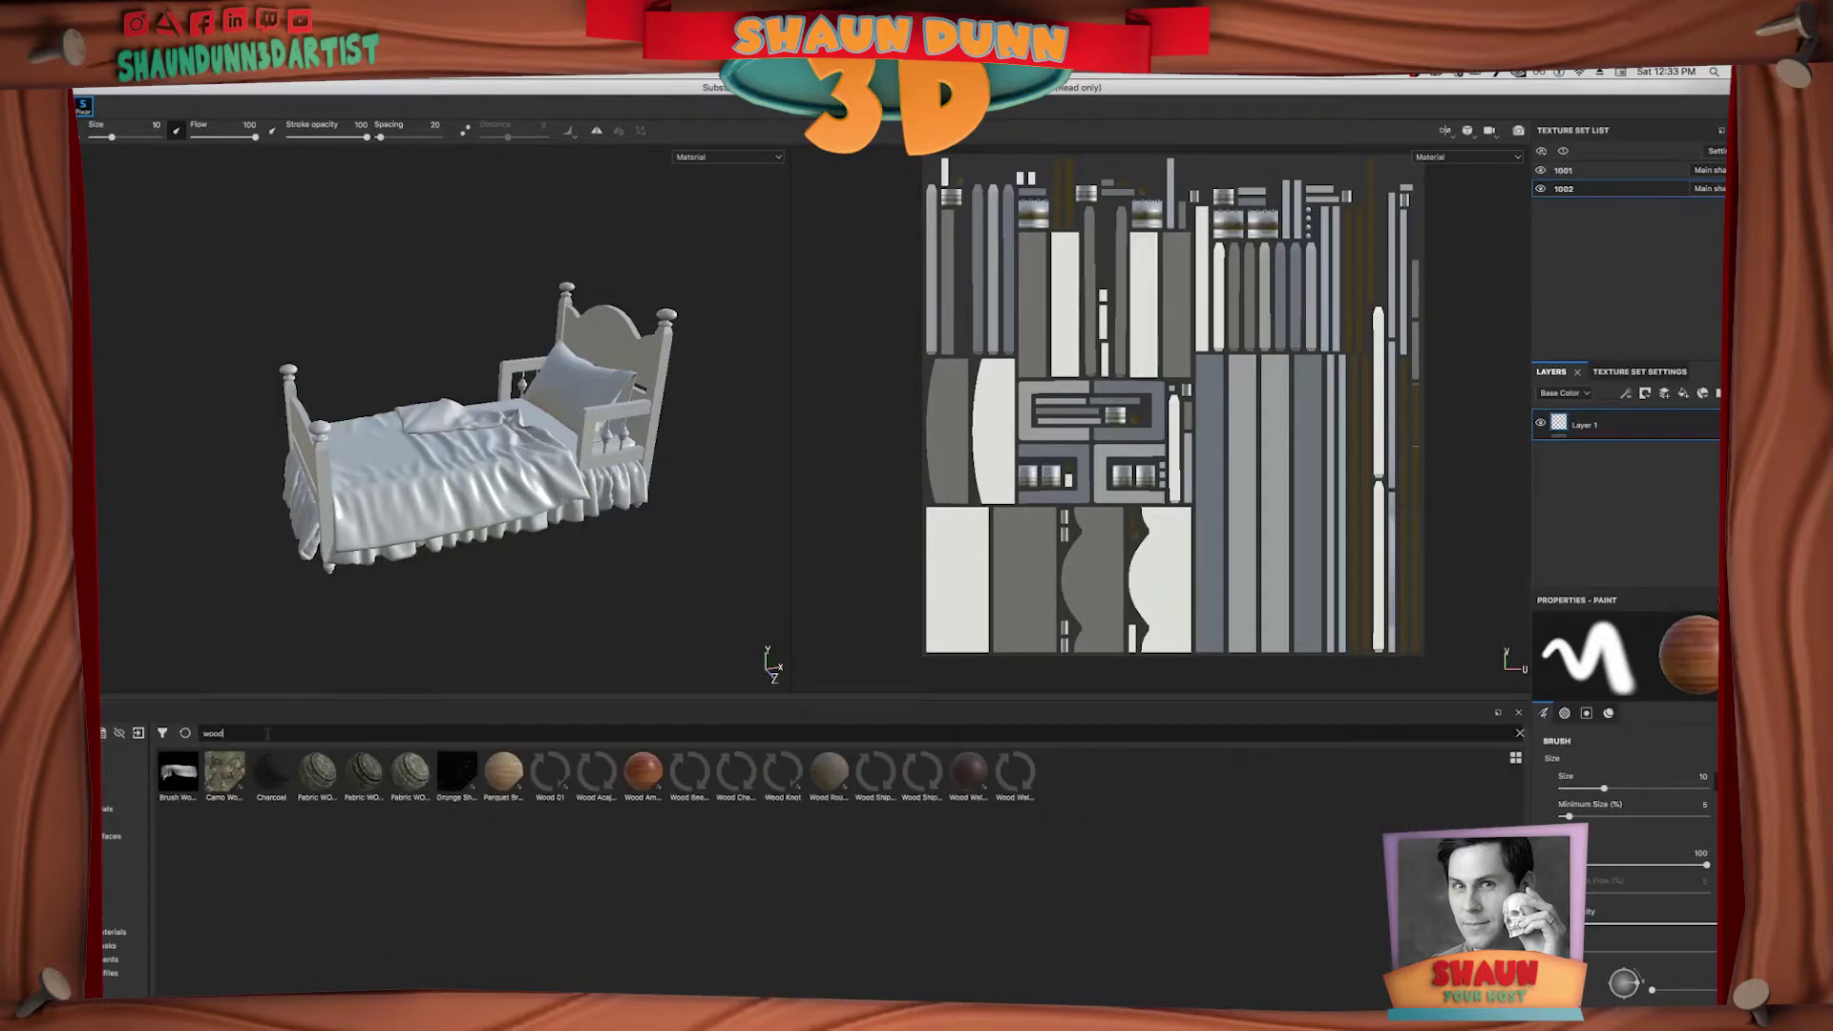
{"action": "mouse_move", "coordinate": [655, 771]}
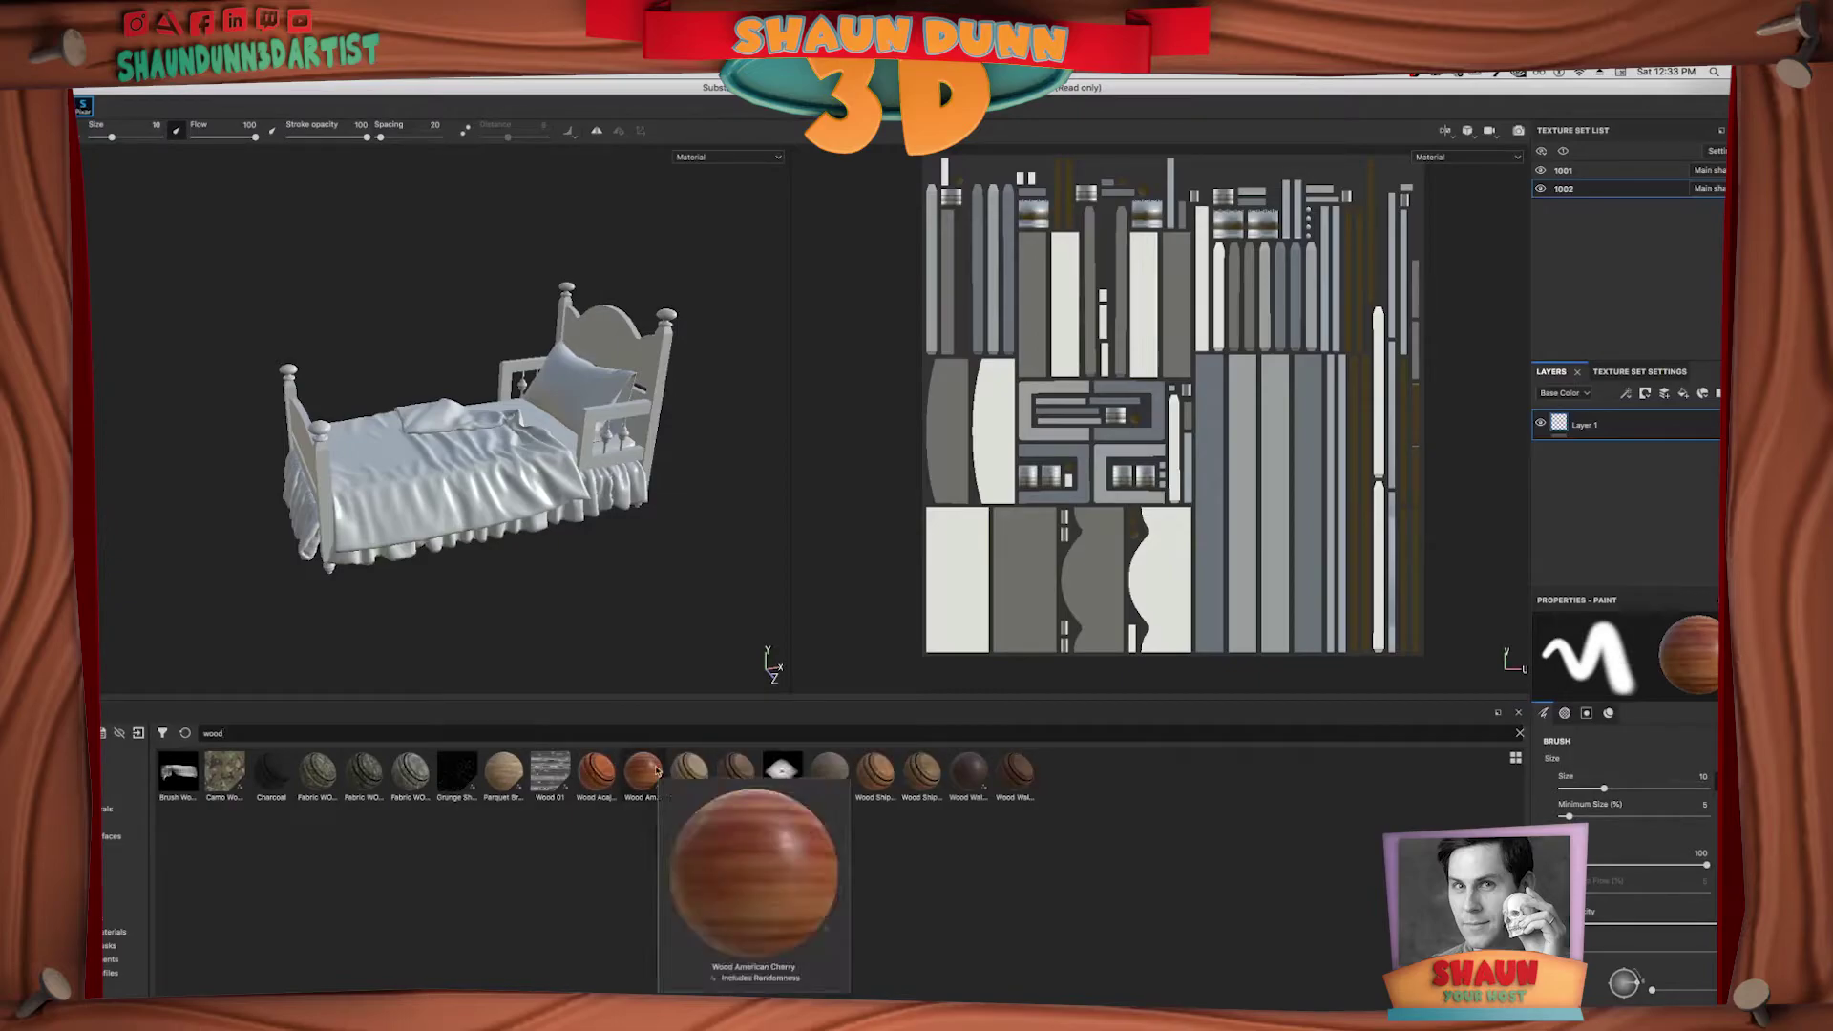
{"action": "left_click_drag", "start_coordinate": [656, 772], "coordinate": [1651, 414]}
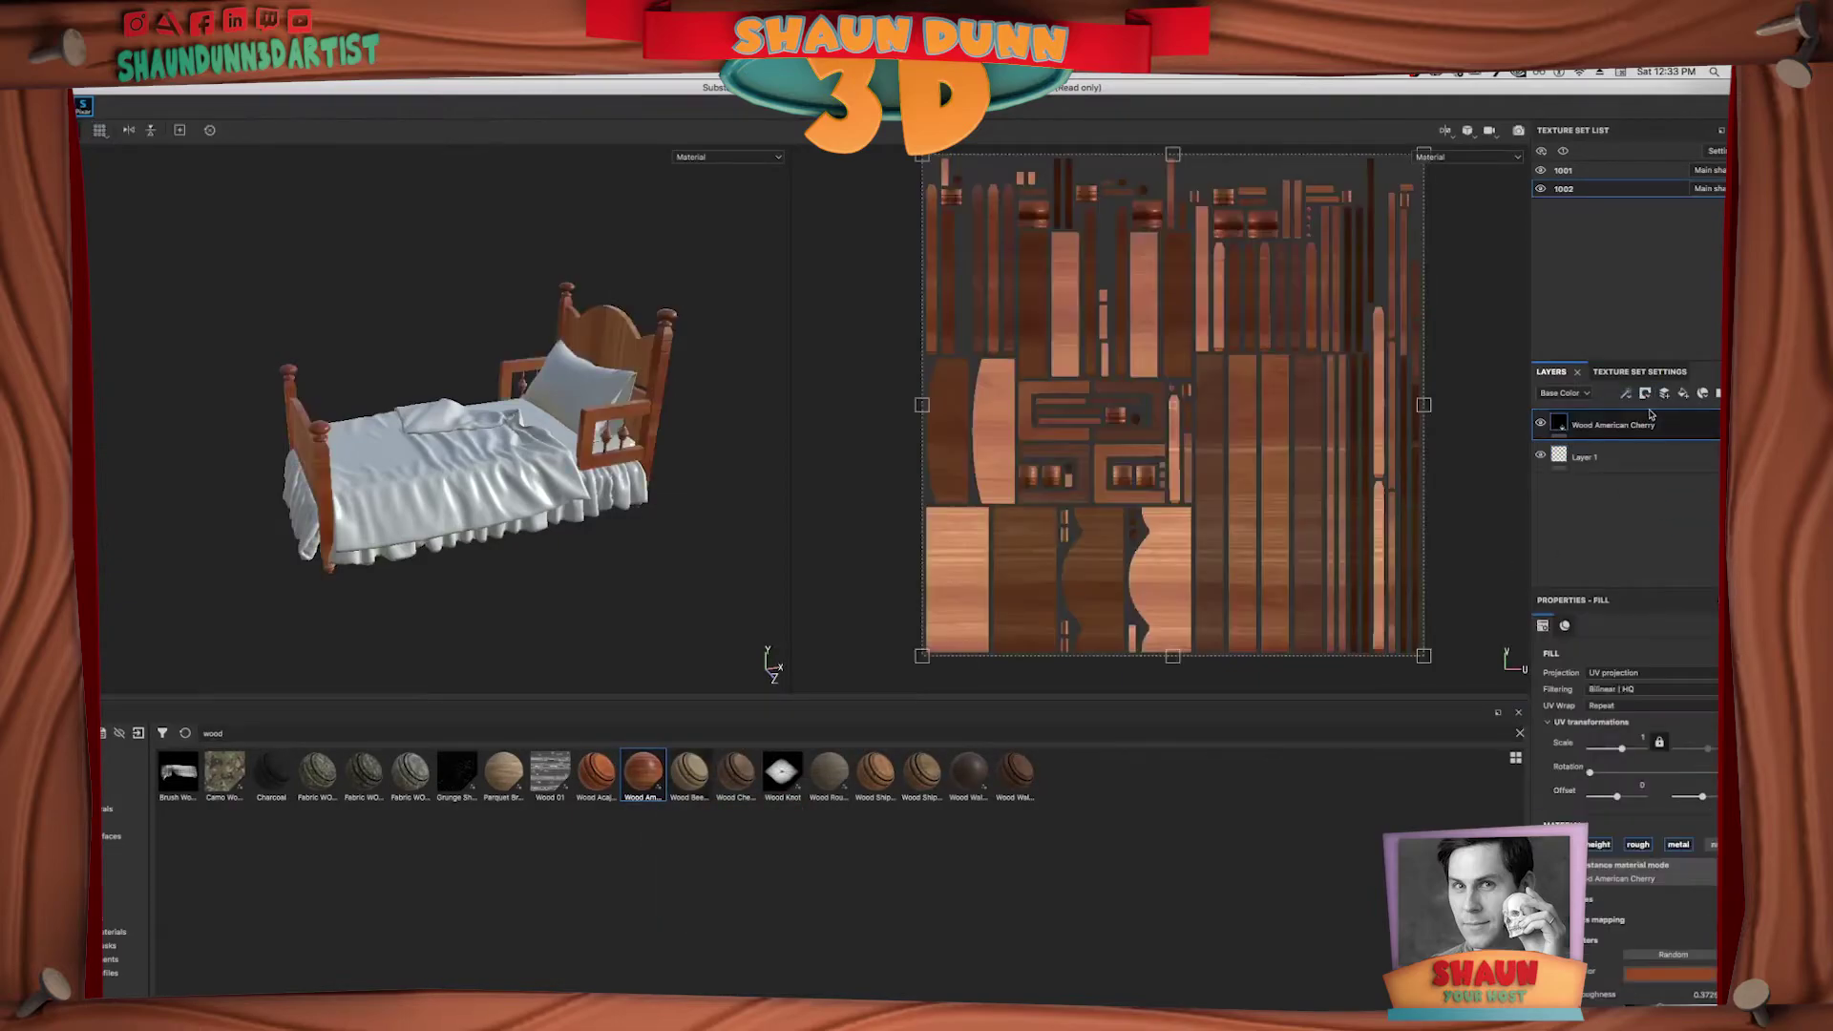
Search the shelf for 'cotton' and apply Cotton Mercerised Grey to the bedding's texture set 1001.
{"action": "left_click", "coordinate": [1575, 175]}
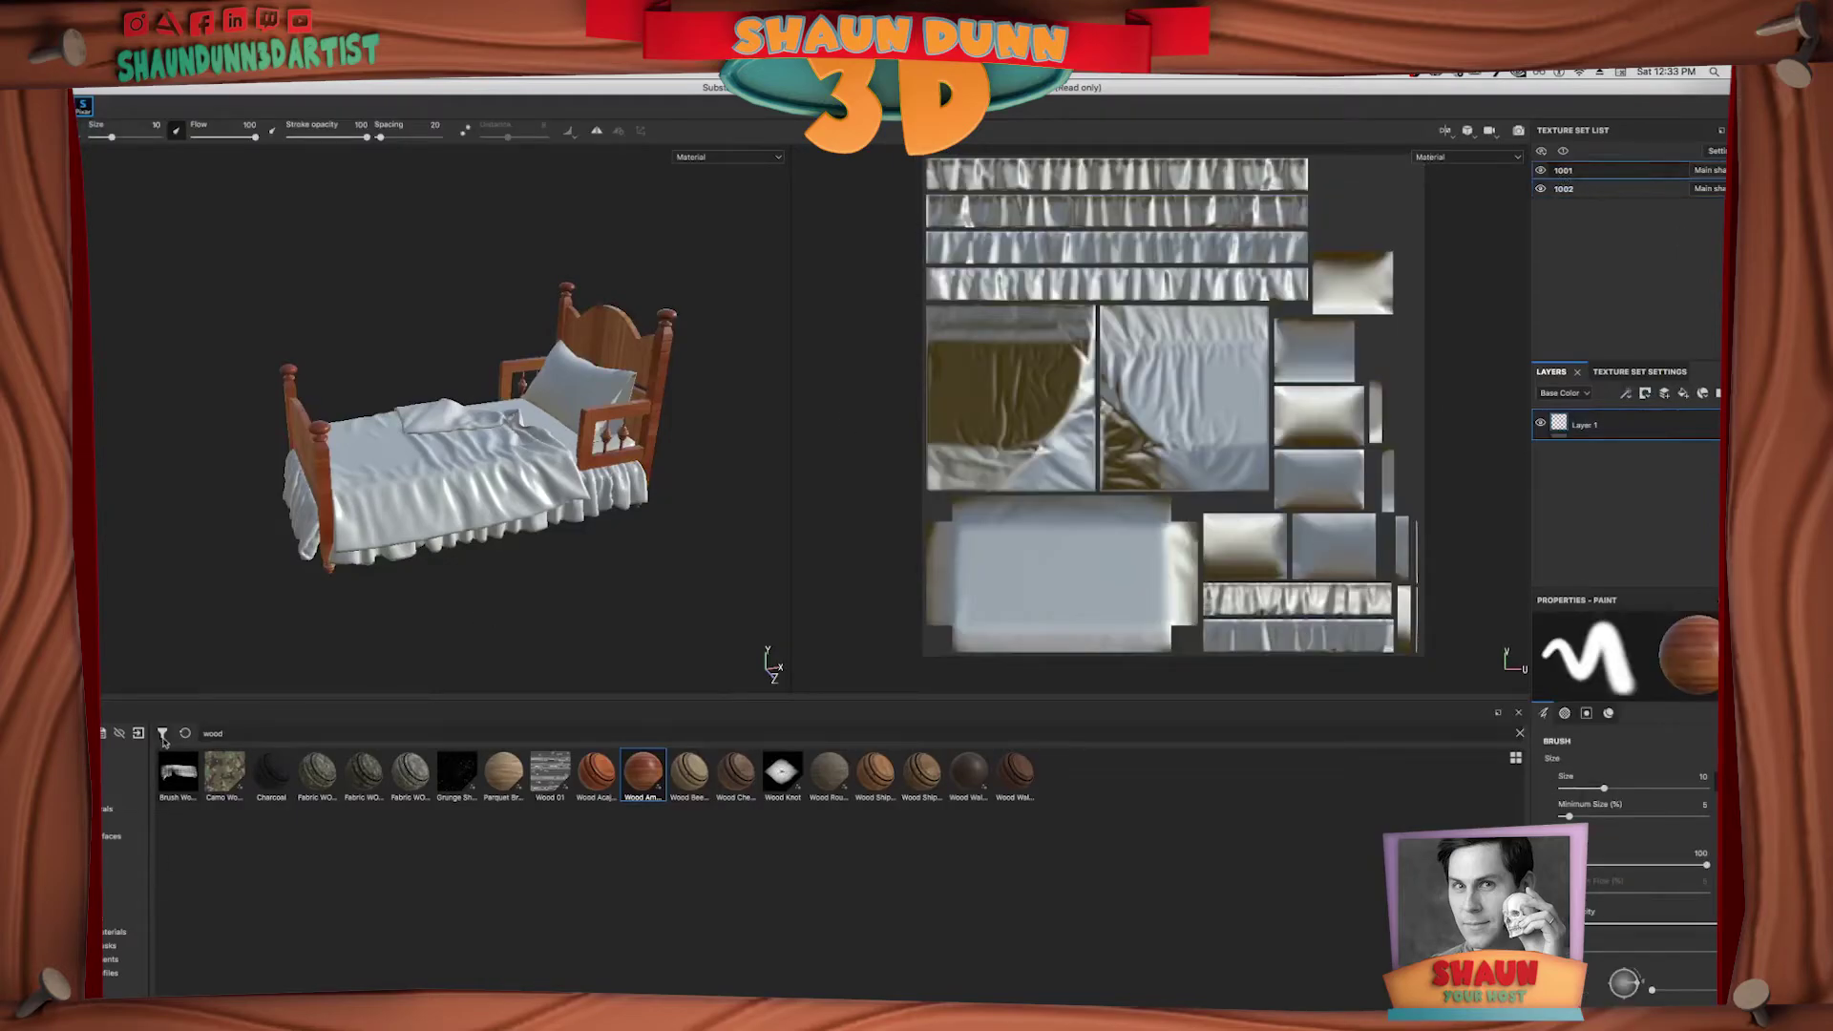
{"action": "left_click", "coordinate": [260, 733]}
{"action": "type", "text": "cotton"}
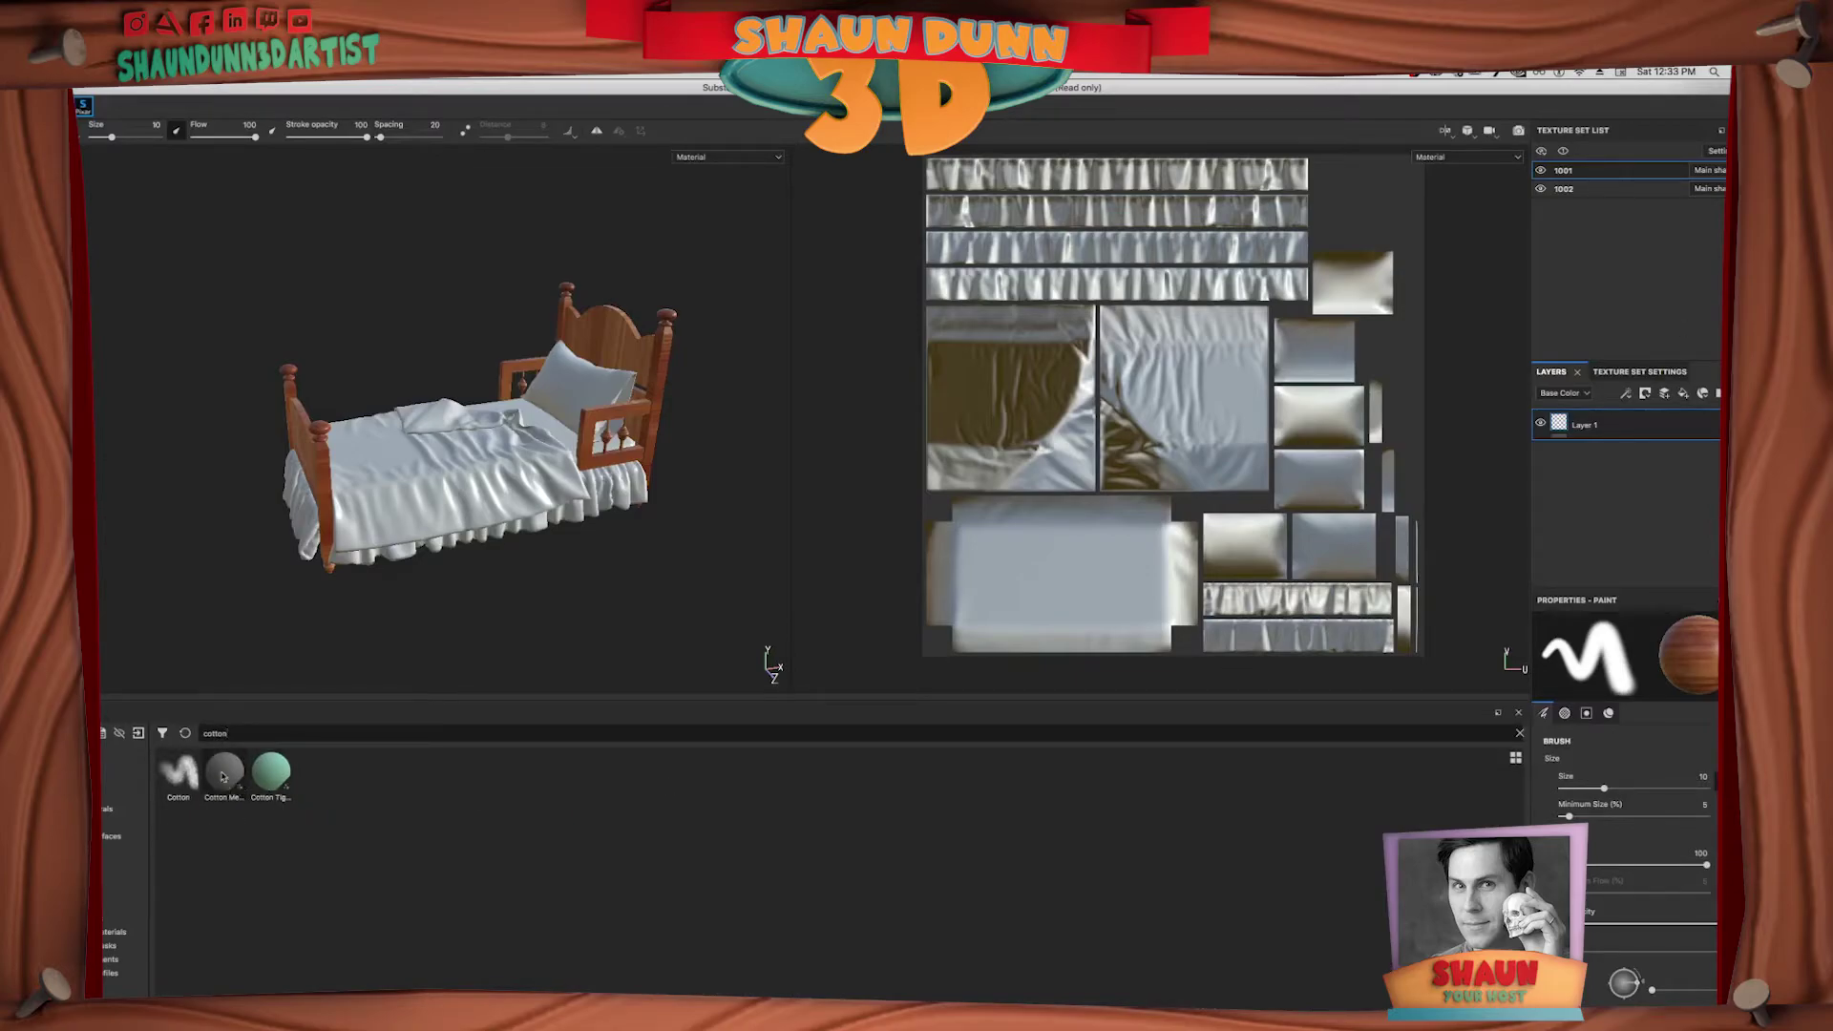
{"action": "left_click_drag", "start_coordinate": [222, 776], "coordinate": [1593, 423]}
{"action": "left_click", "coordinate": [524, 593]}
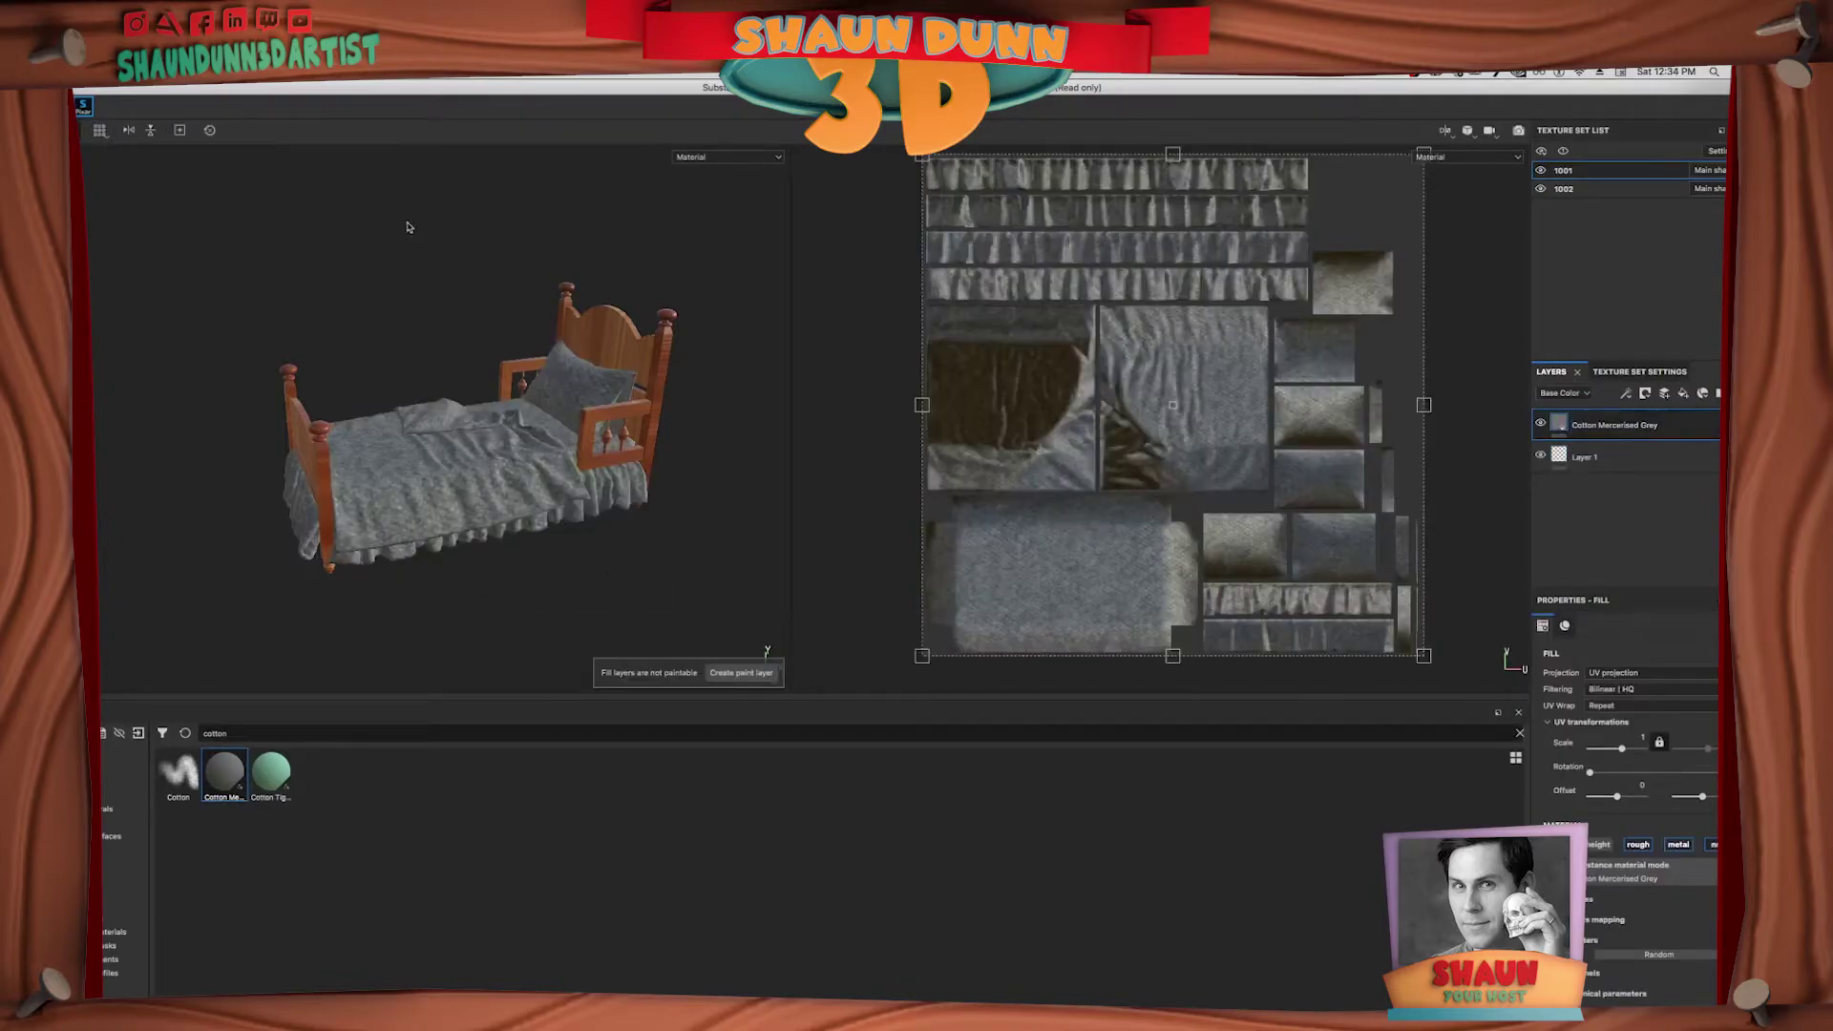
{"action": "left_click", "coordinate": [181, 73]}
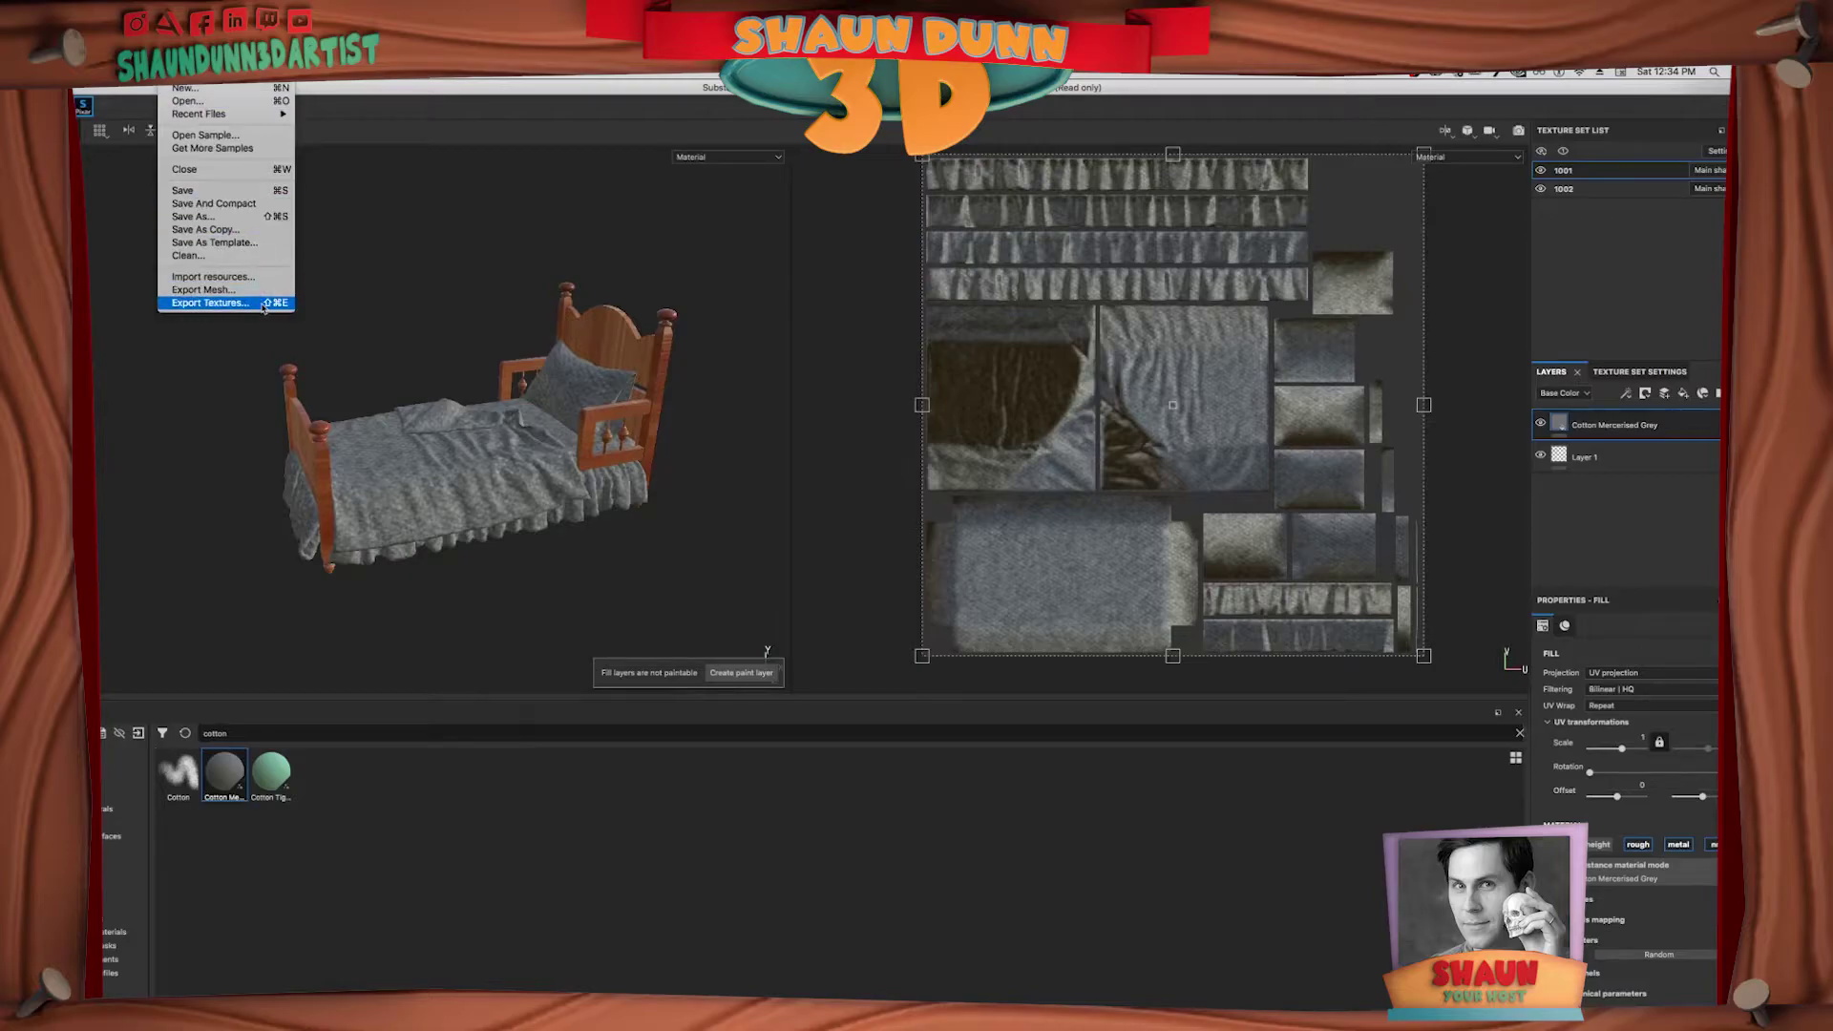
Open Export Textures with both texture sets 1001 and 1002 checked for export.
{"action": "left_click", "coordinate": [212, 303]}
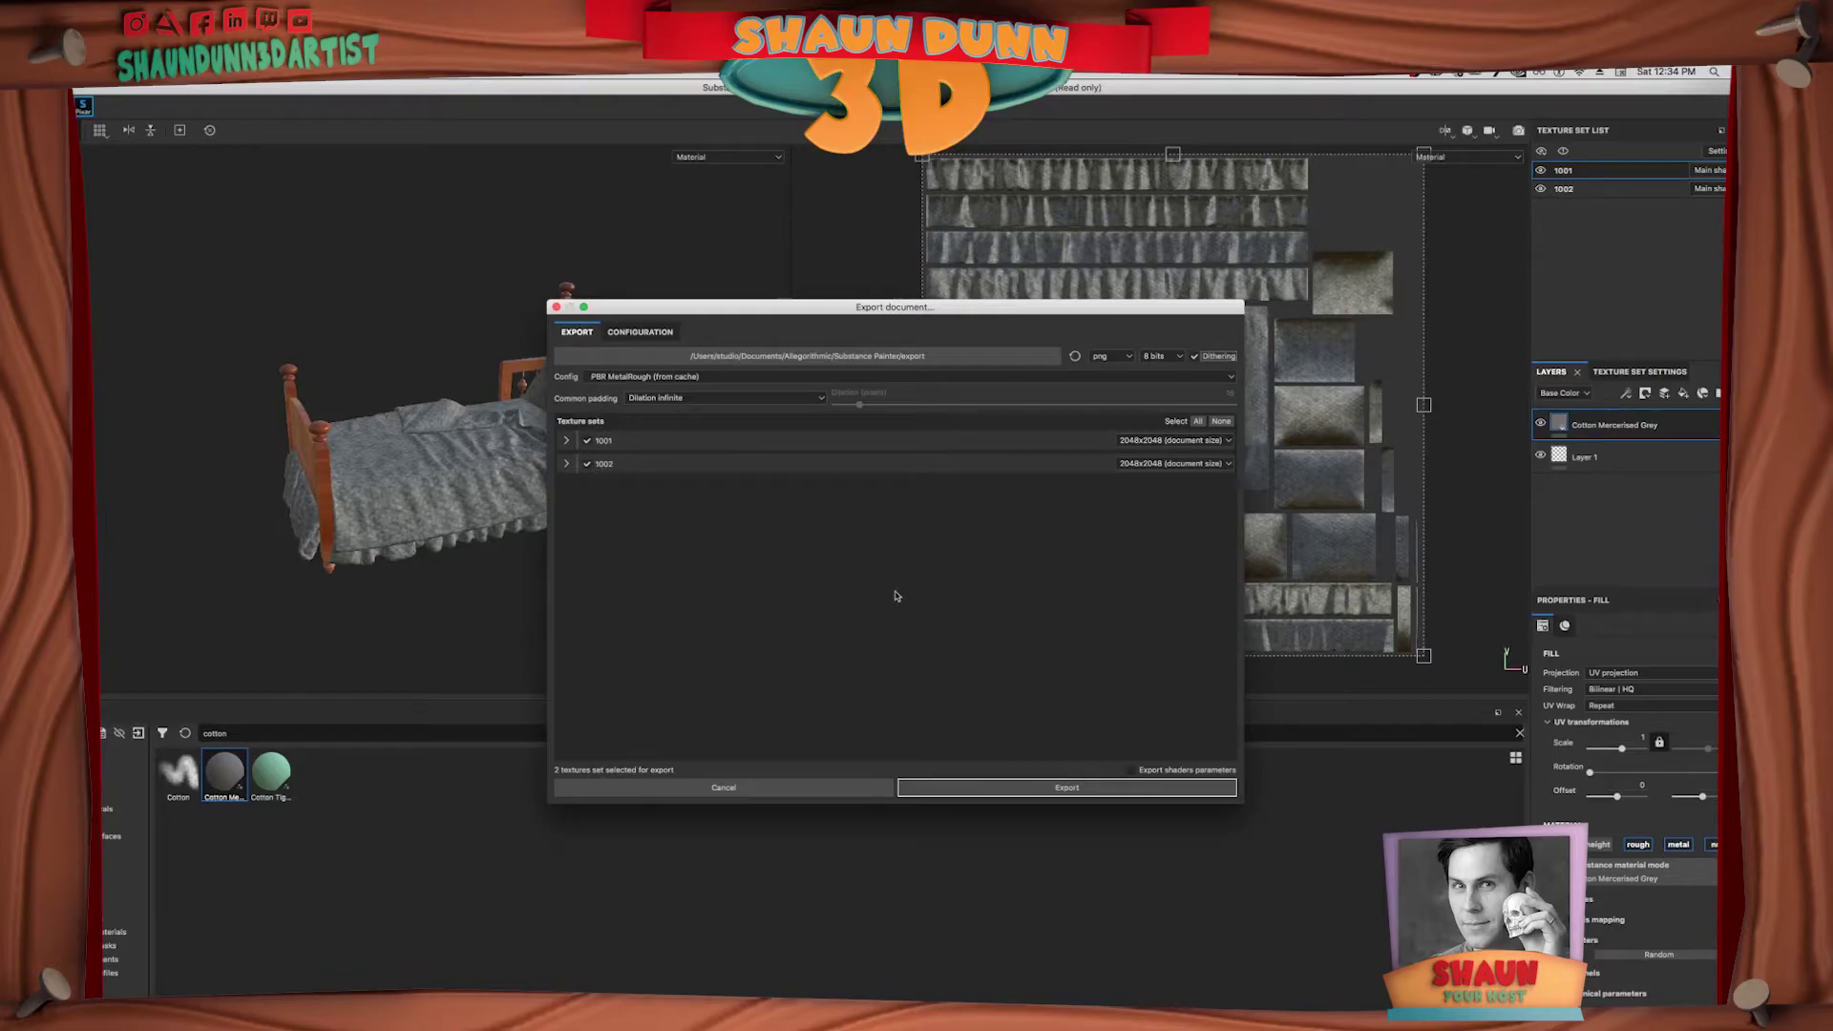
{"action": "left_click", "coordinate": [589, 464]}
{"action": "left_click", "coordinate": [589, 464]}
Set the export config to the Arnold 5 UDIM (AiStandard) preset.
{"action": "left_click", "coordinate": [631, 378]}
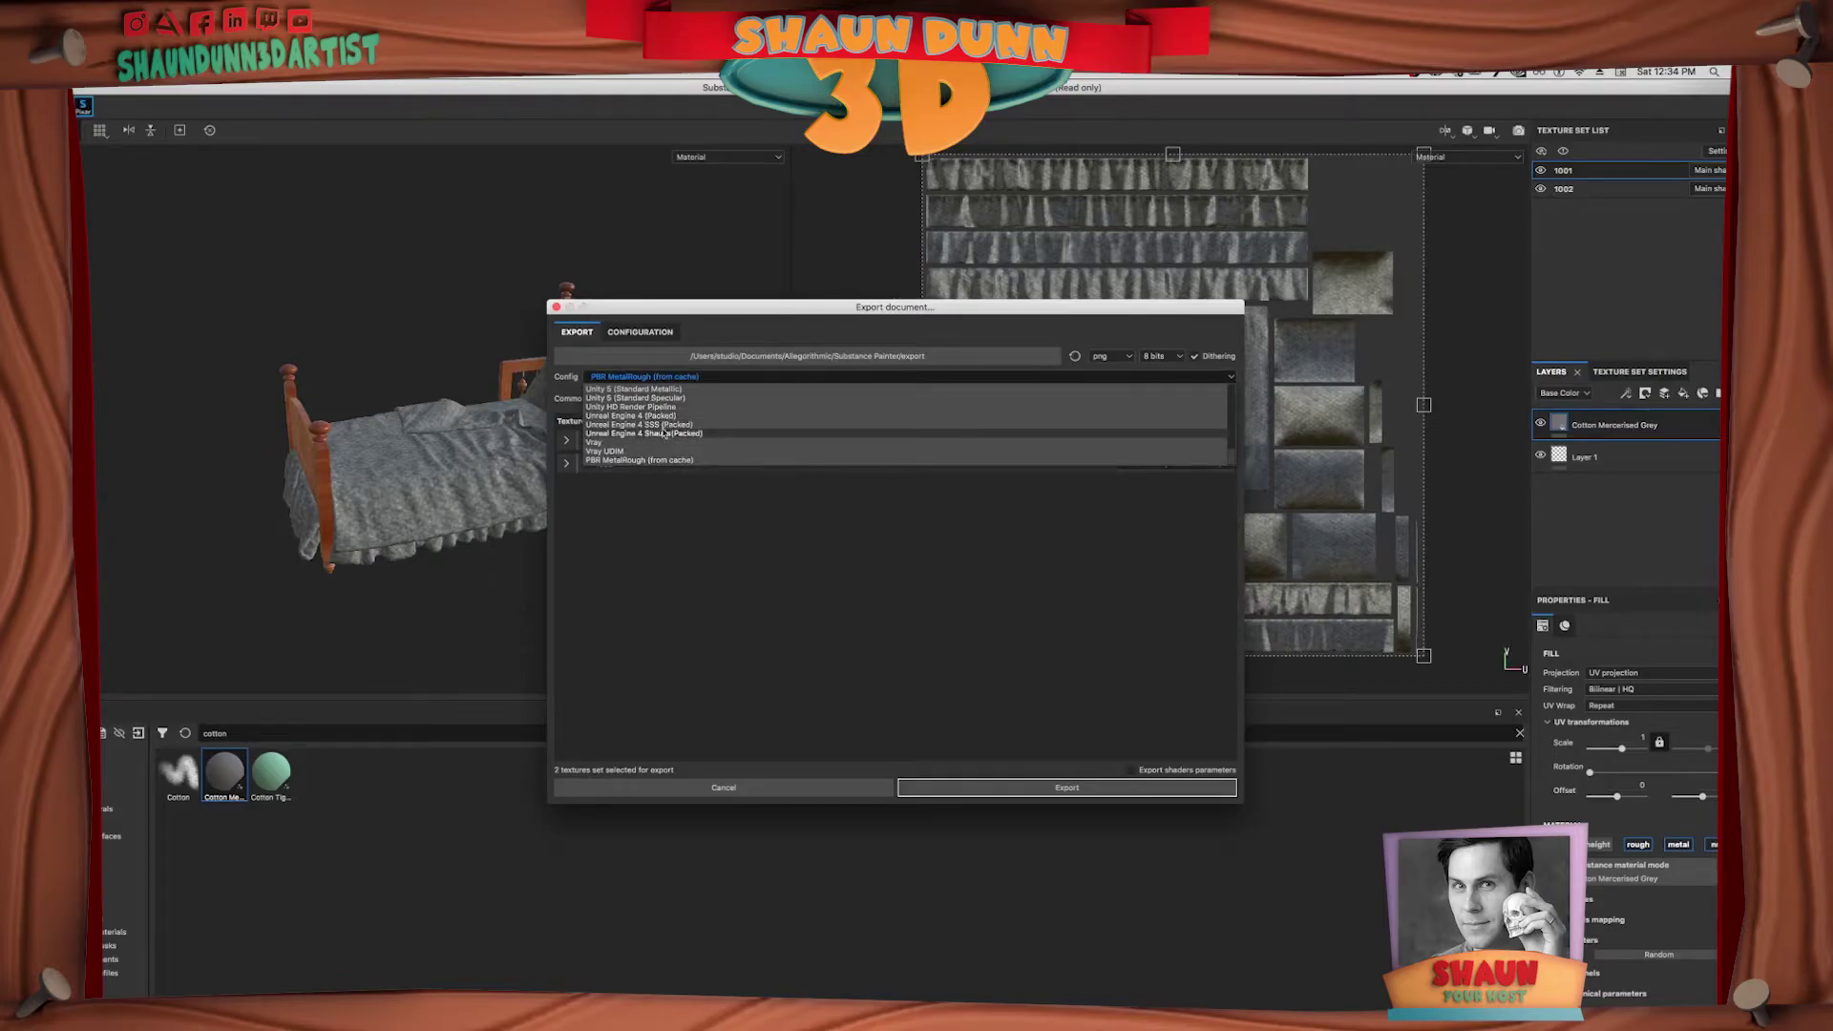
{"action": "scroll", "coordinate": [672, 438], "scroll_direction": "up", "scroll_amount": 3}
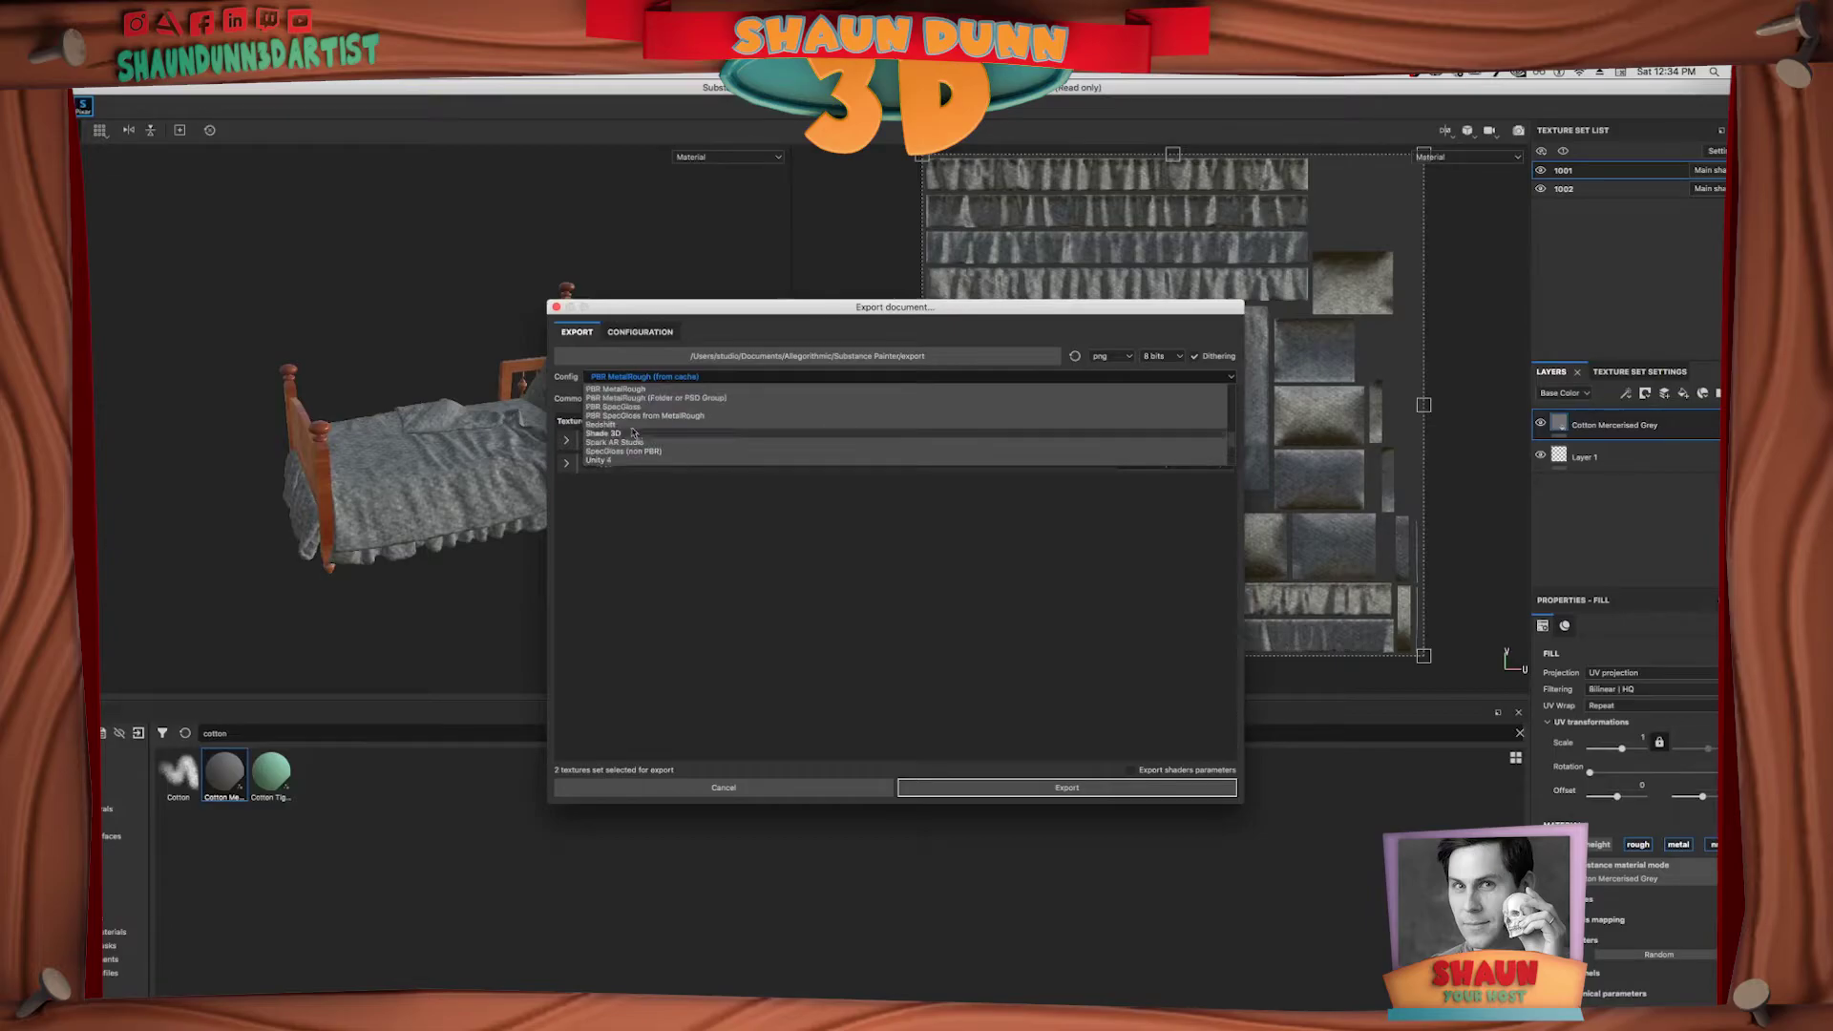
{"action": "scroll", "coordinate": [659, 434], "scroll_direction": "up", "scroll_amount": 3}
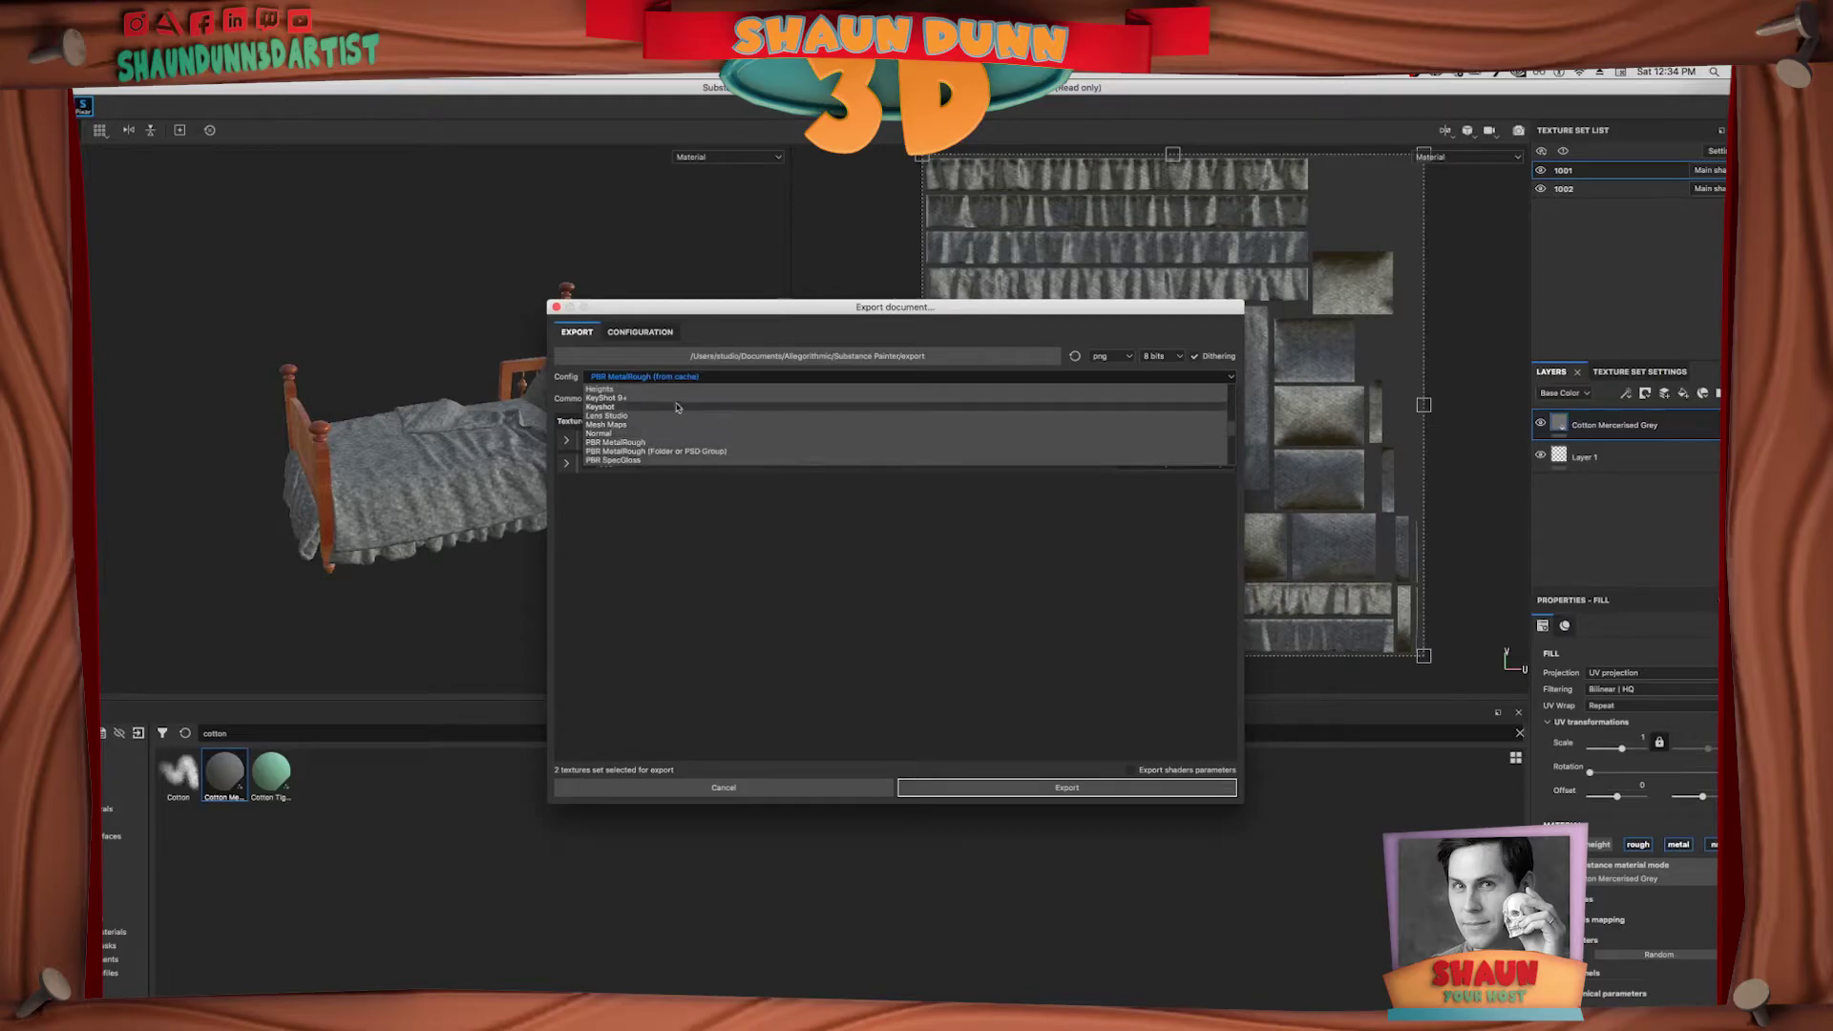
{"action": "scroll", "coordinate": [659, 437], "scroll_direction": "down", "scroll_amount": 3}
{"action": "scroll", "coordinate": [676, 444], "scroll_direction": "down", "scroll_amount": 3}
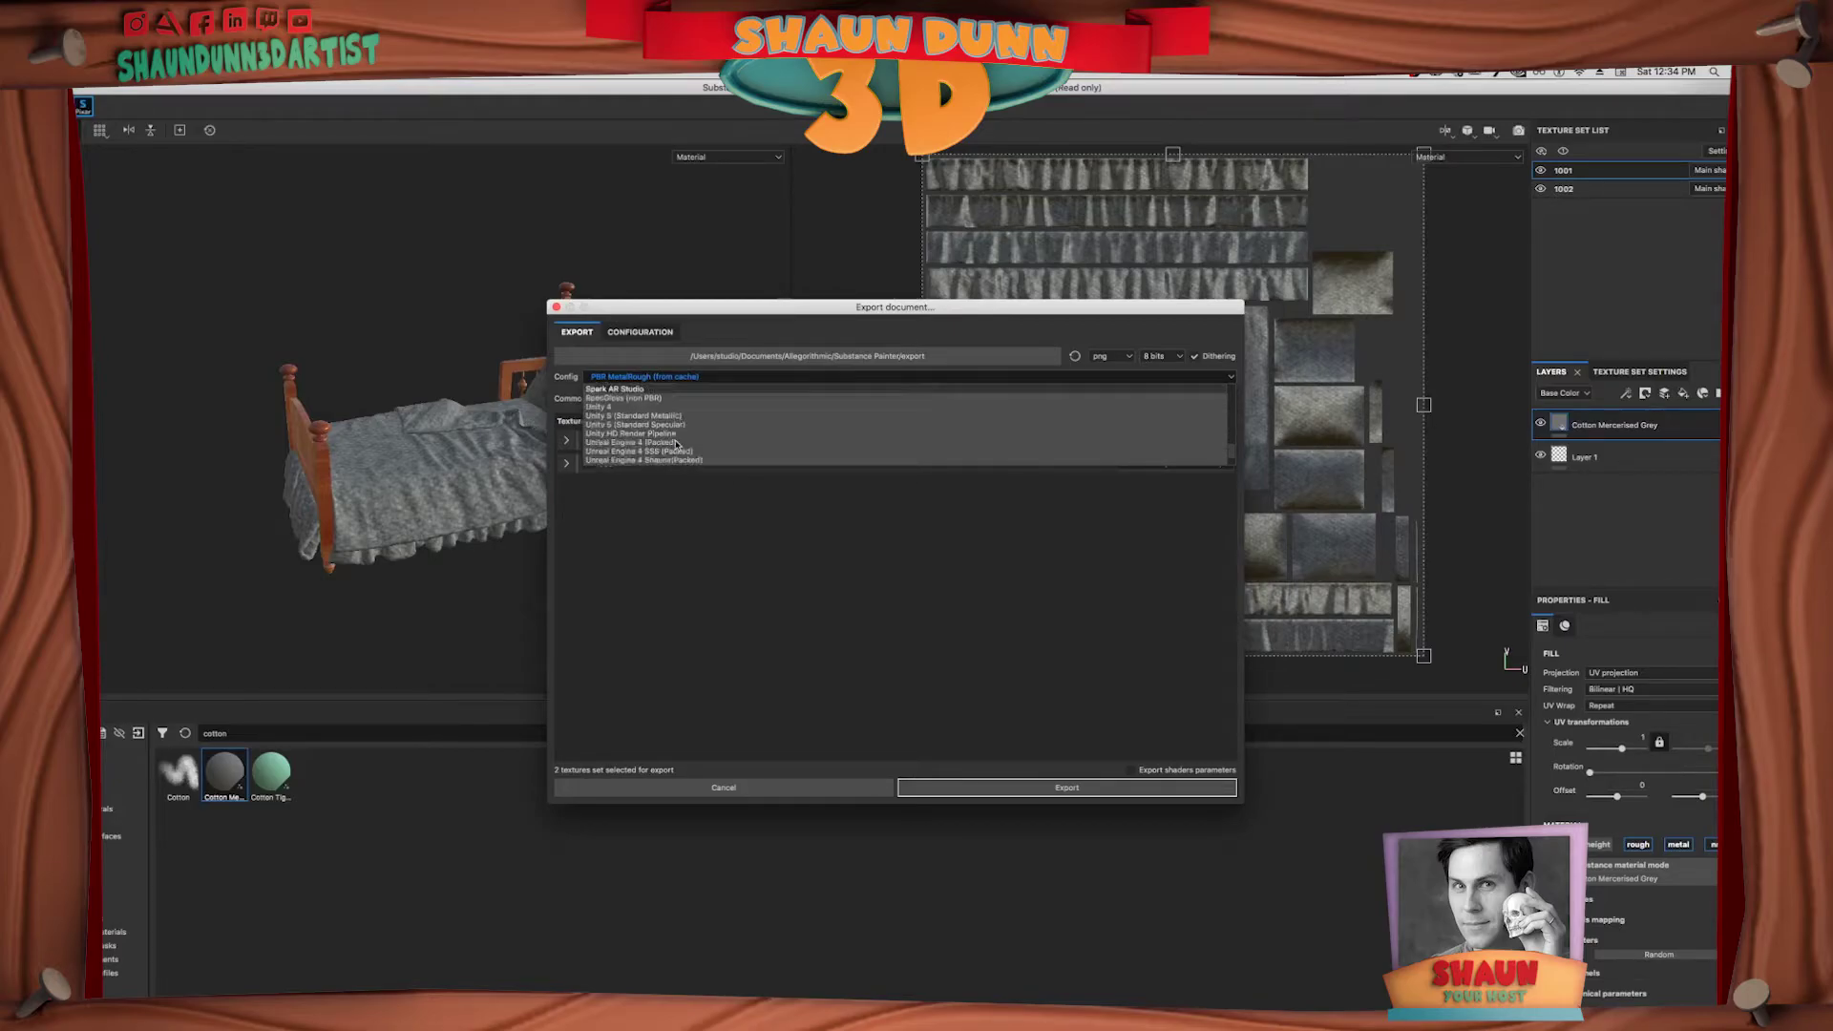
{"action": "scroll", "coordinate": [676, 443], "scroll_direction": "up", "scroll_amount": 10}
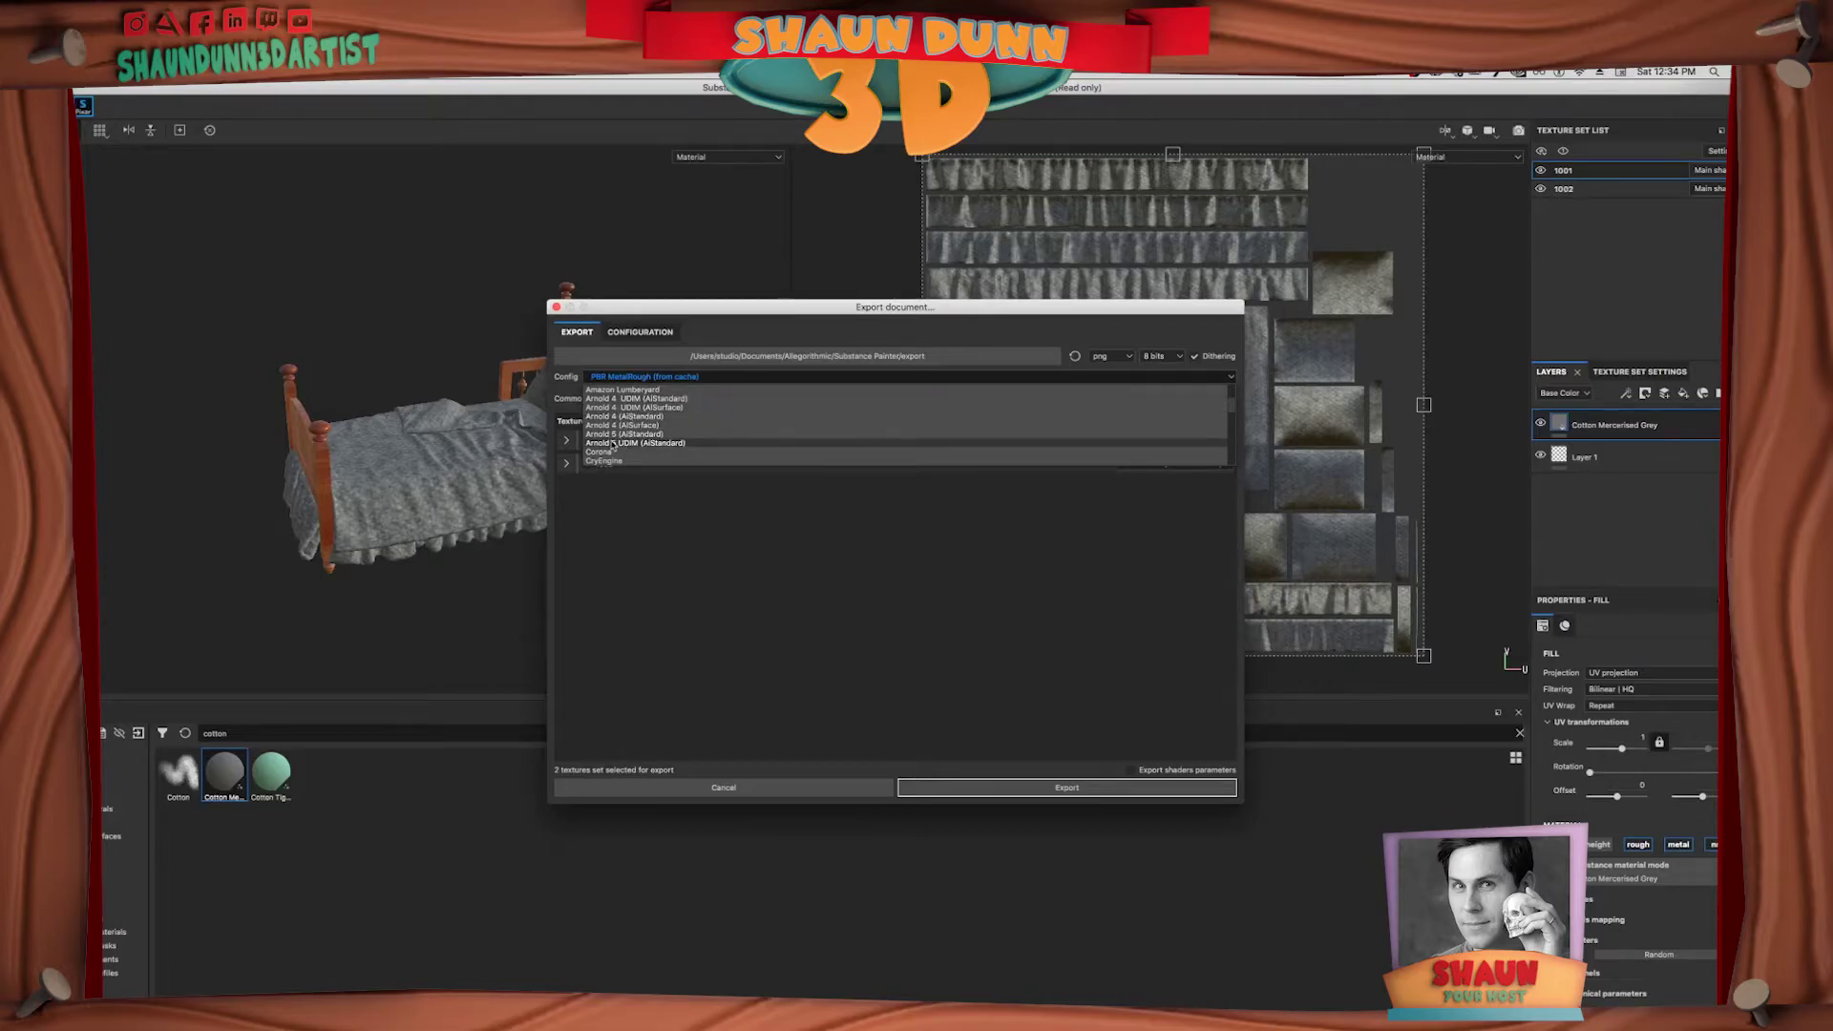
{"action": "left_click", "coordinate": [659, 443]}
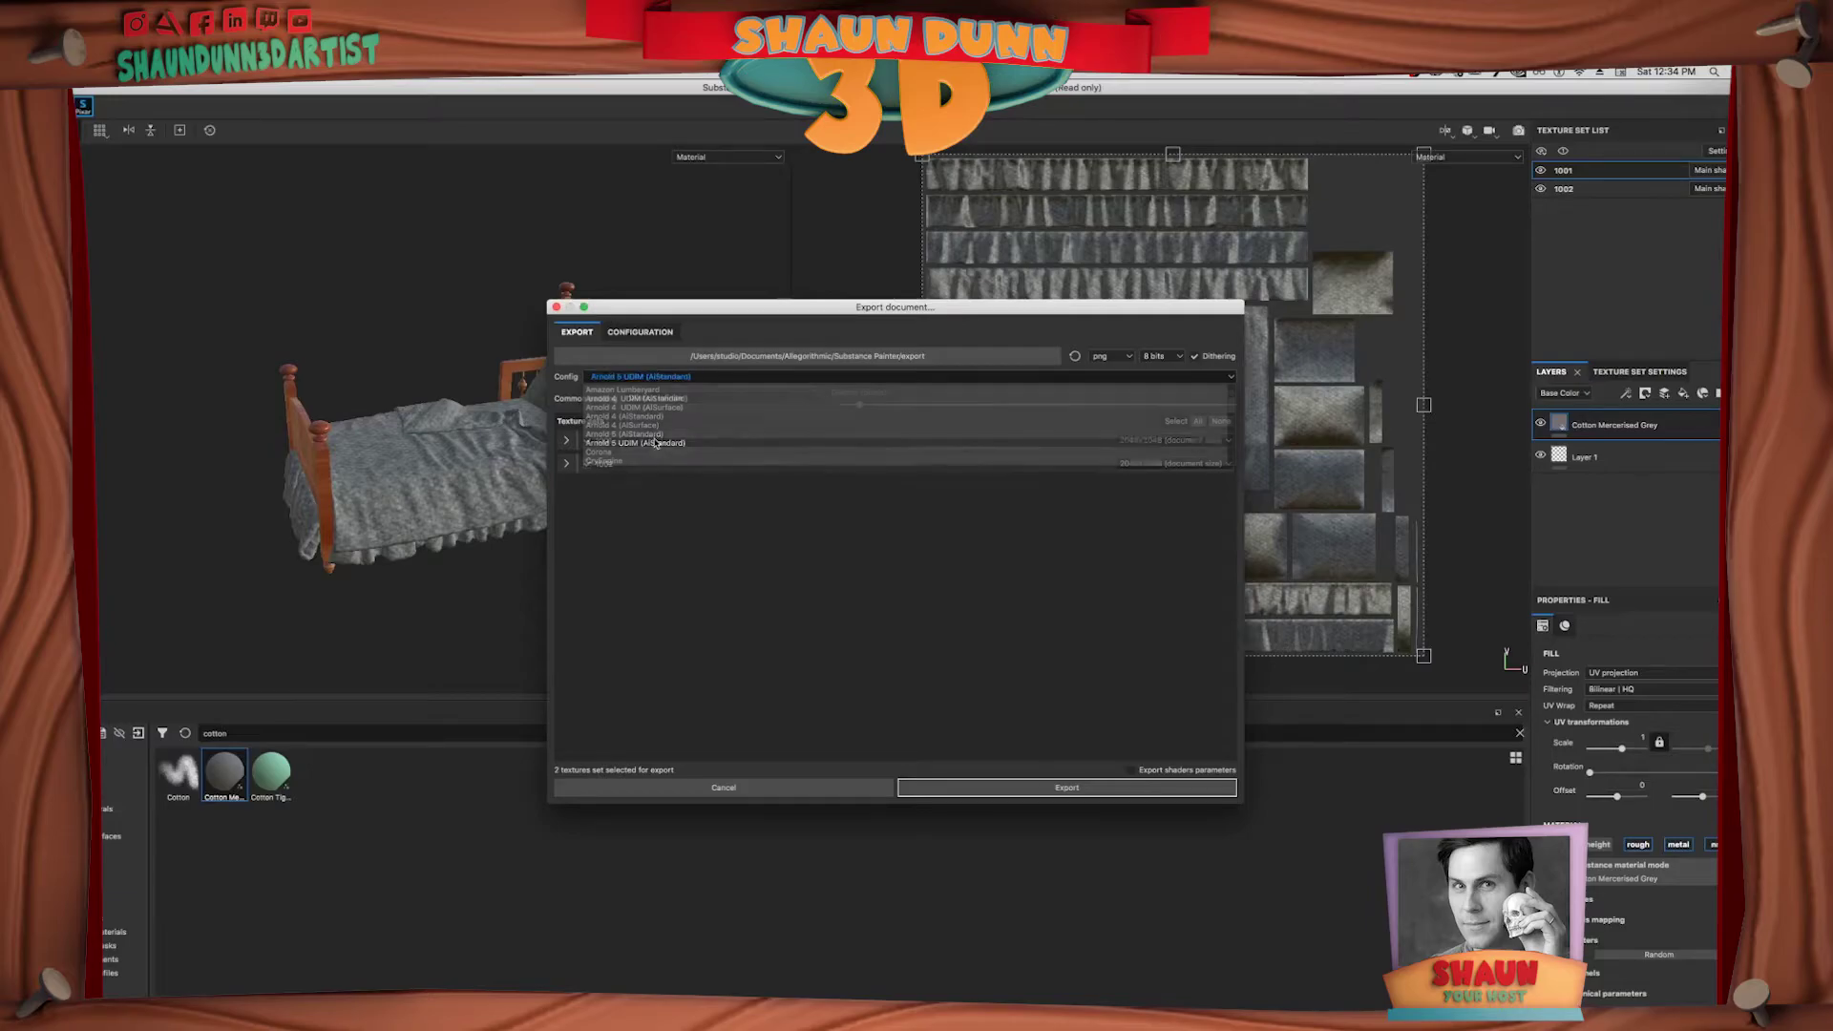
{"action": "left_click", "coordinate": [640, 332]}
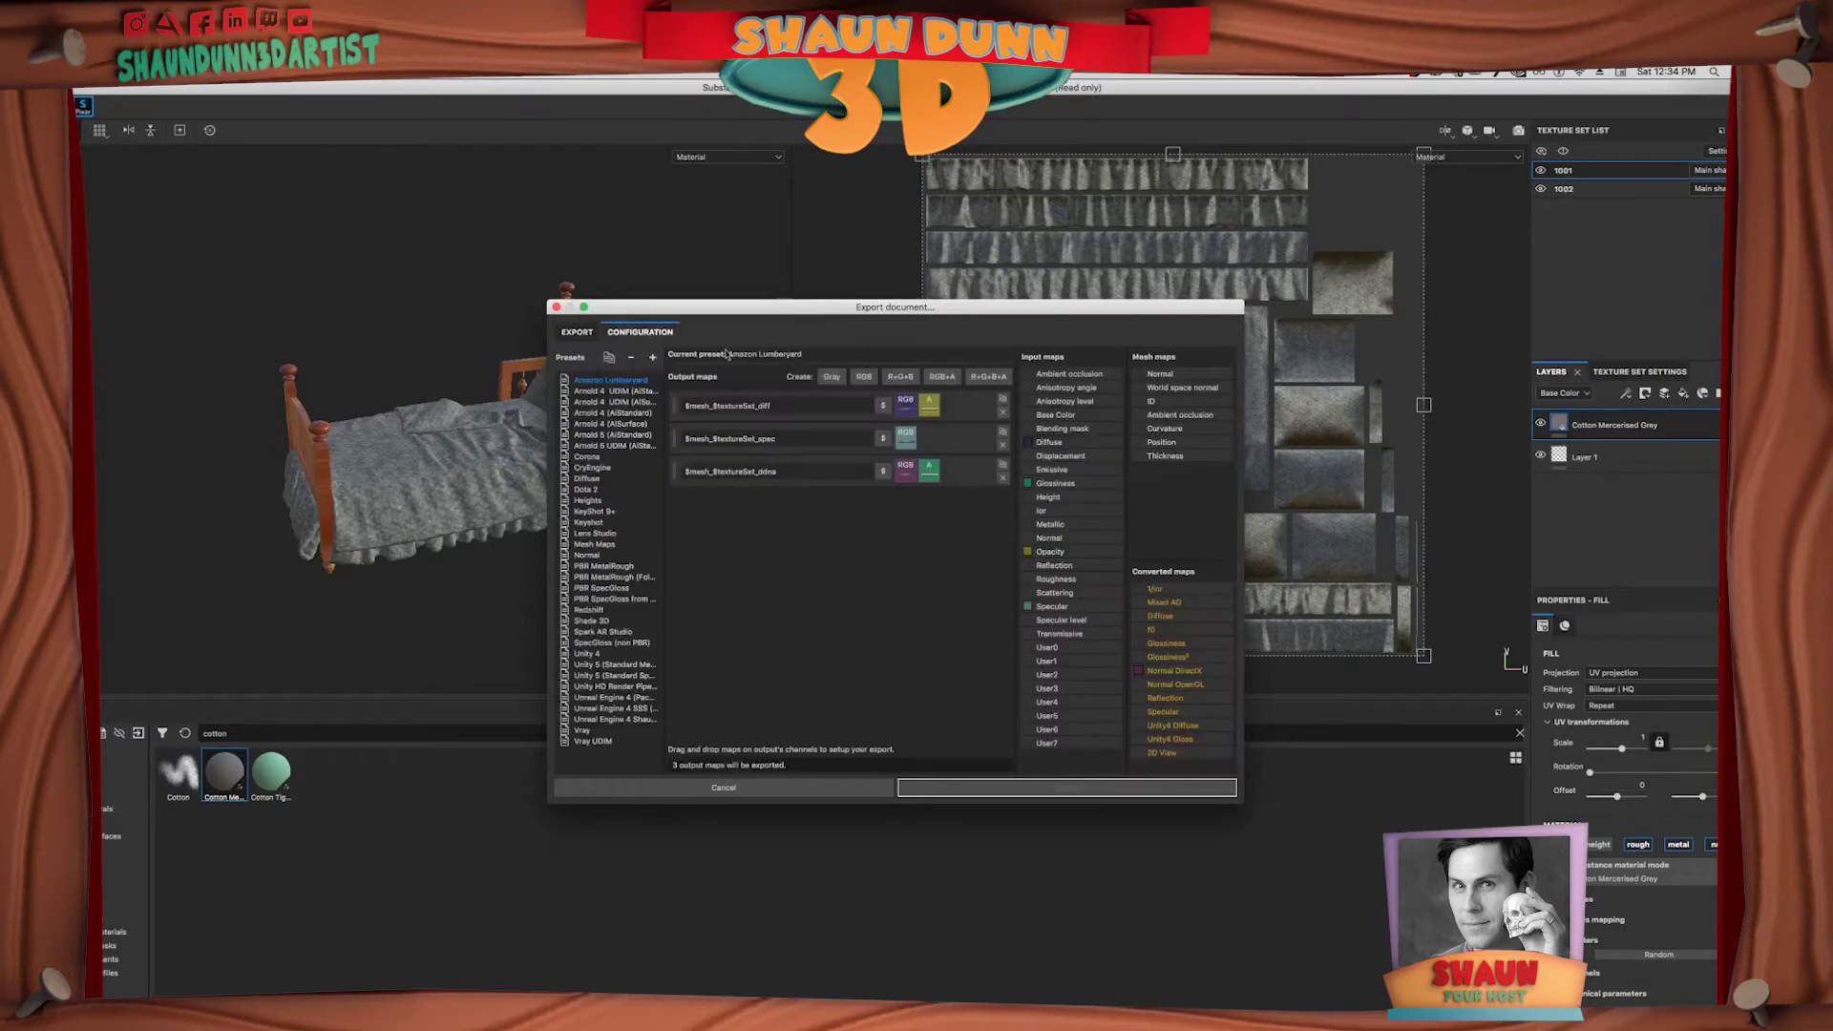
{"action": "left_click", "coordinate": [578, 333]}
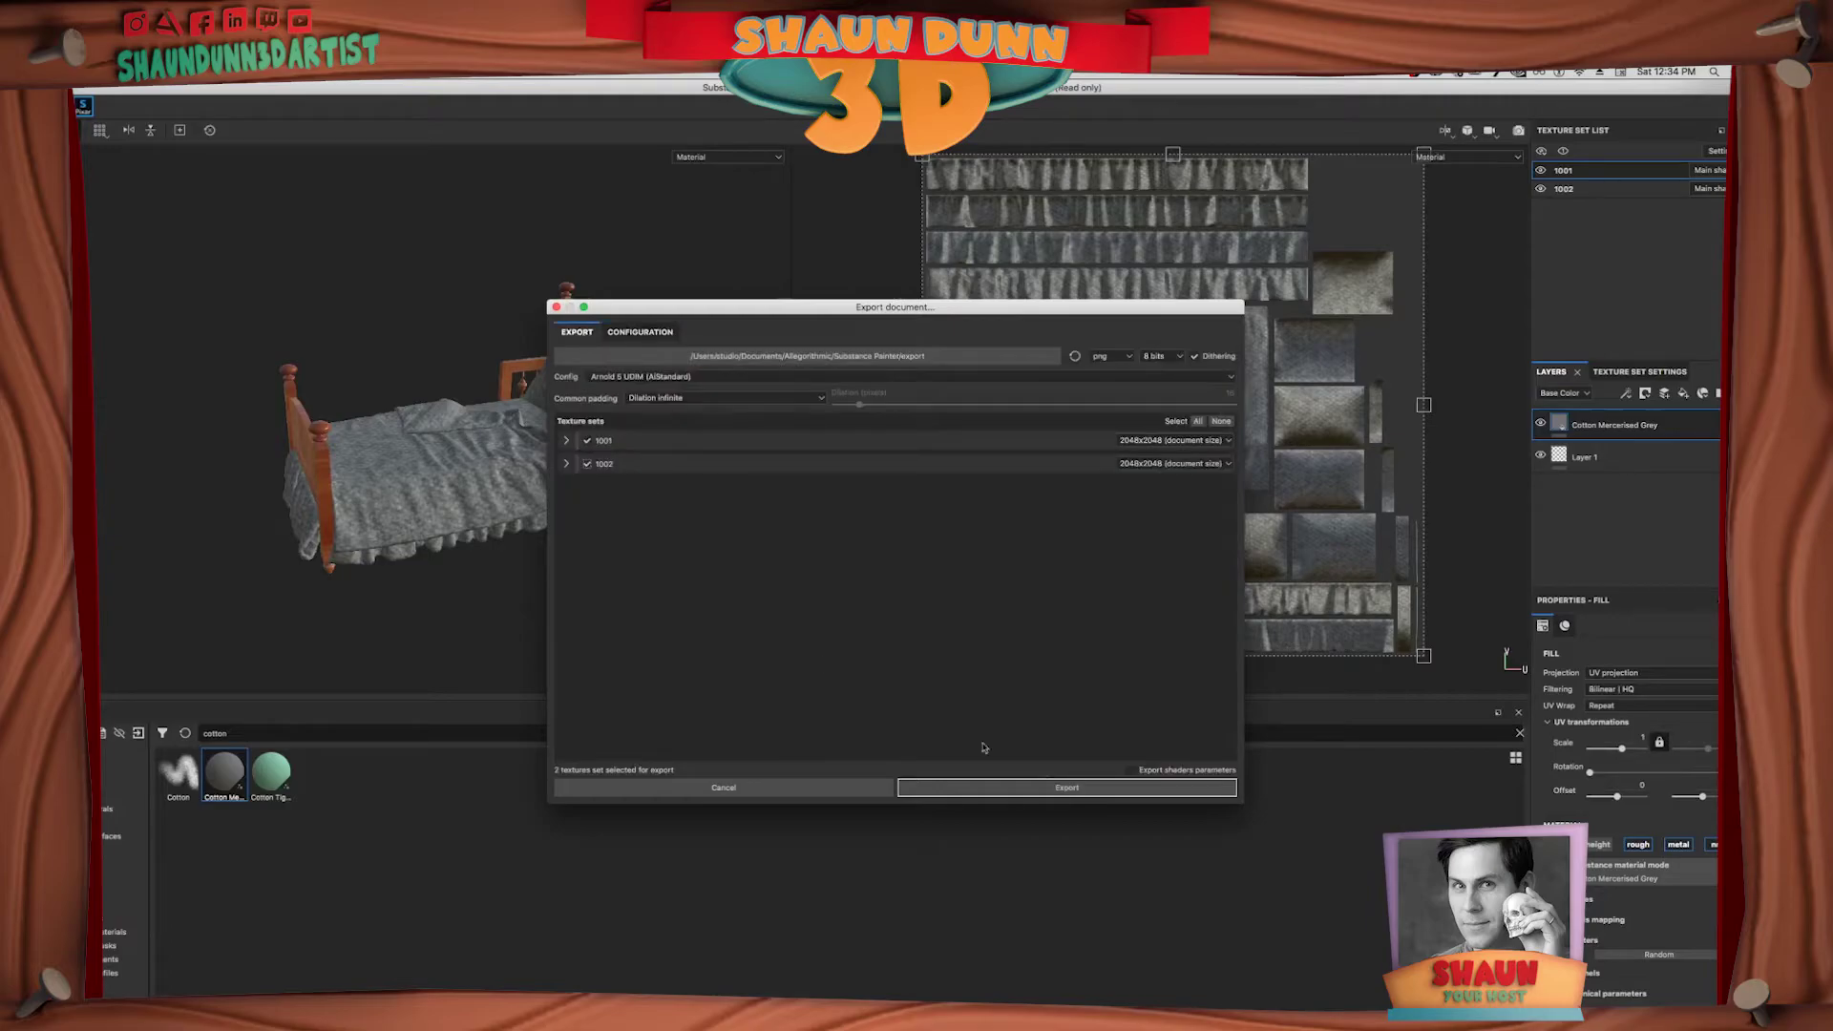
Export texture sets 1001 and 1002 as 2048 png maps and close the Export document dialog.
{"action": "left_click", "coordinate": [1094, 792]}
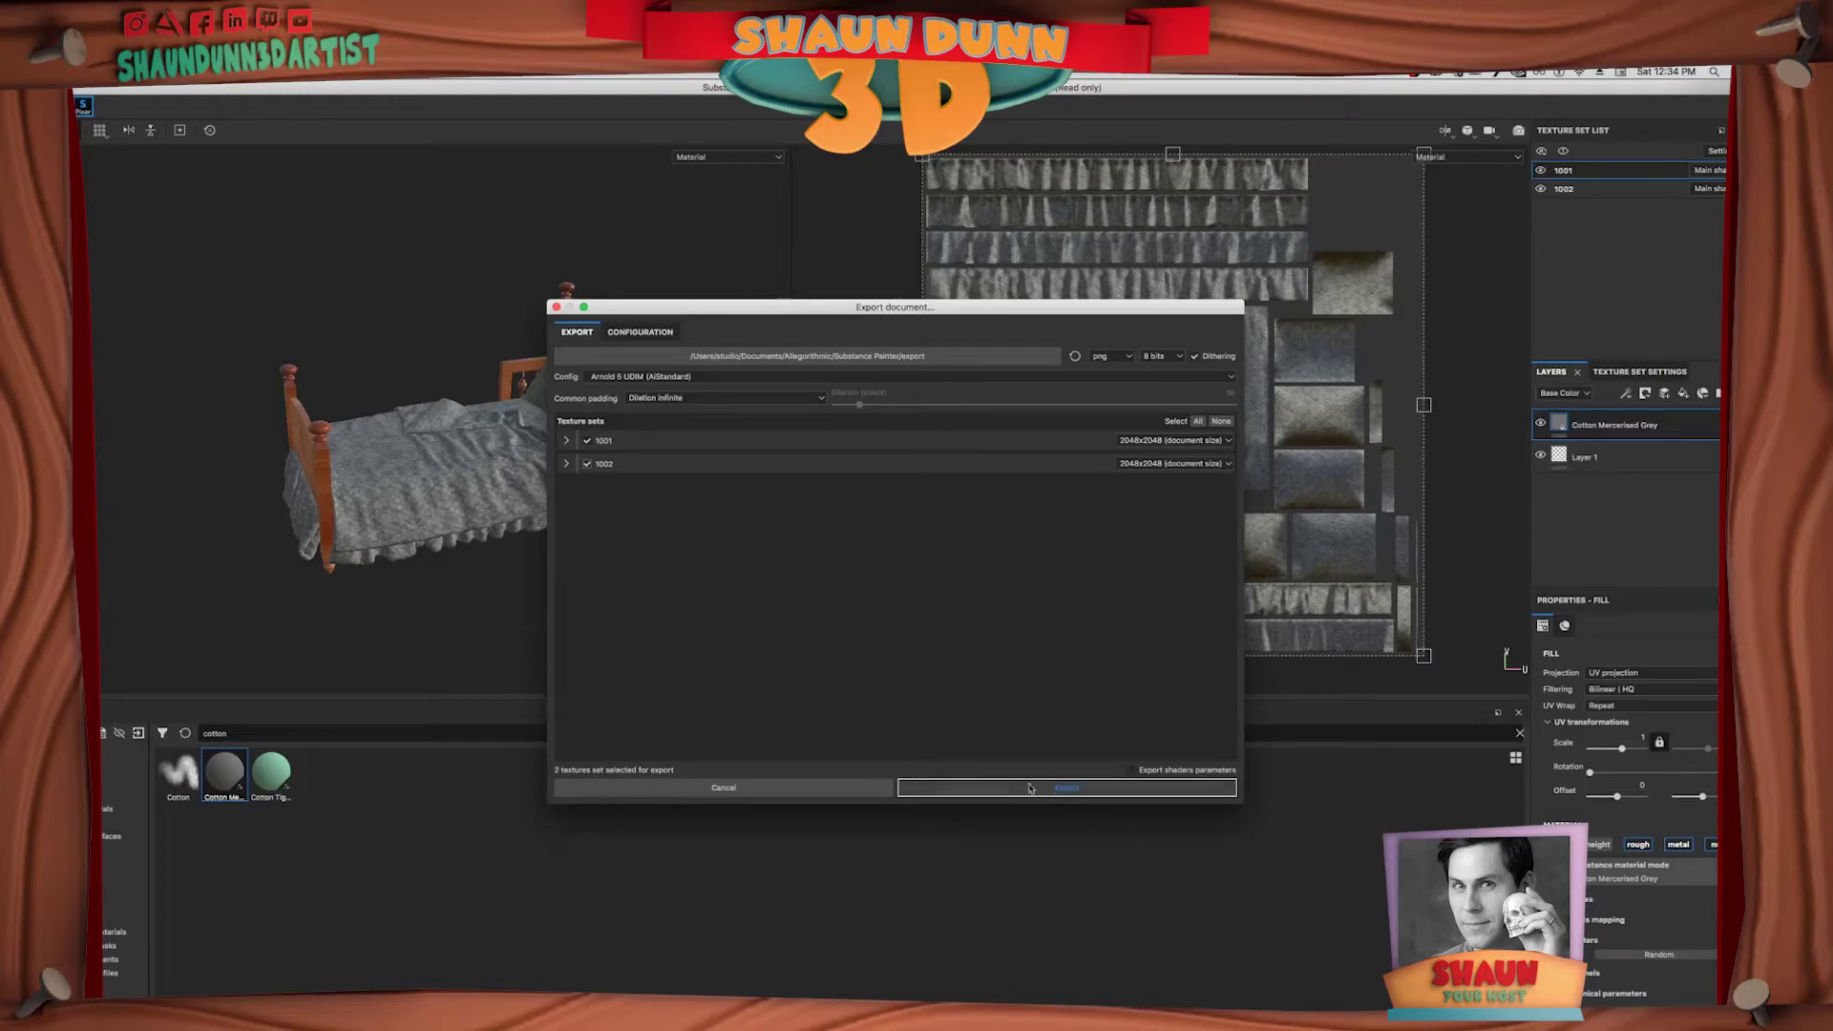
{"action": "left_click", "coordinate": [556, 307]}
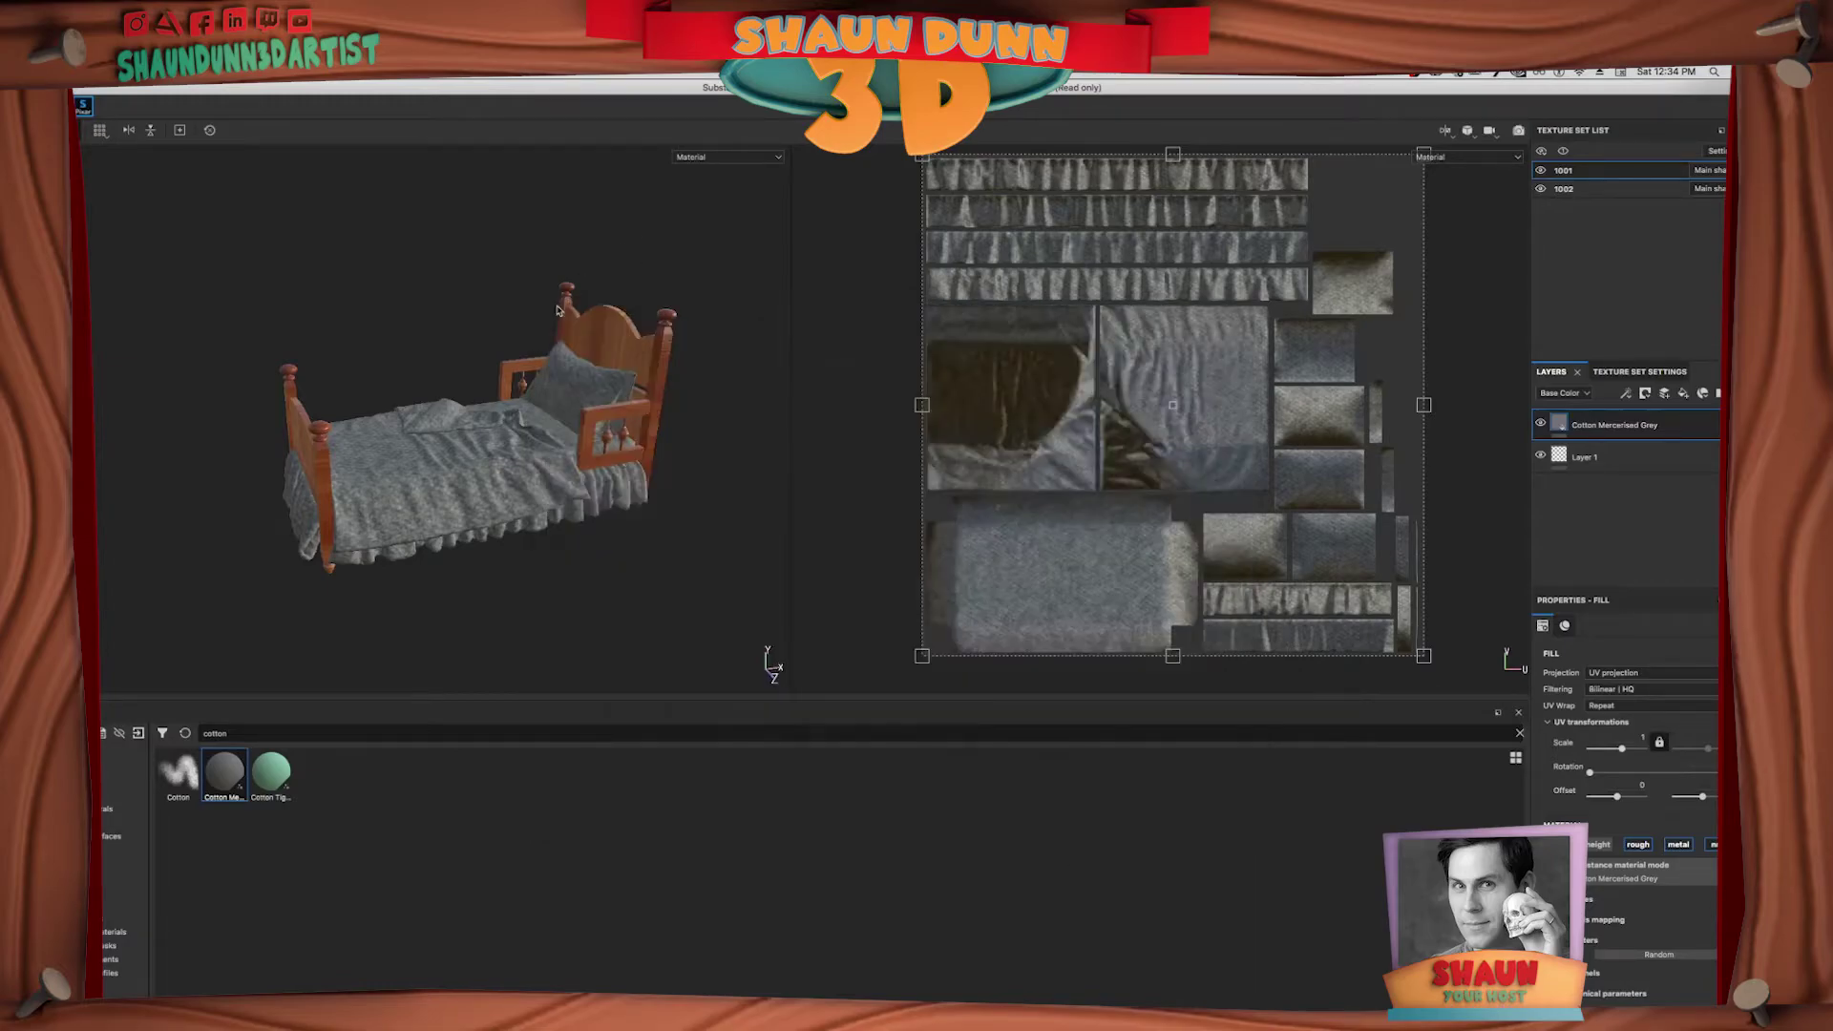